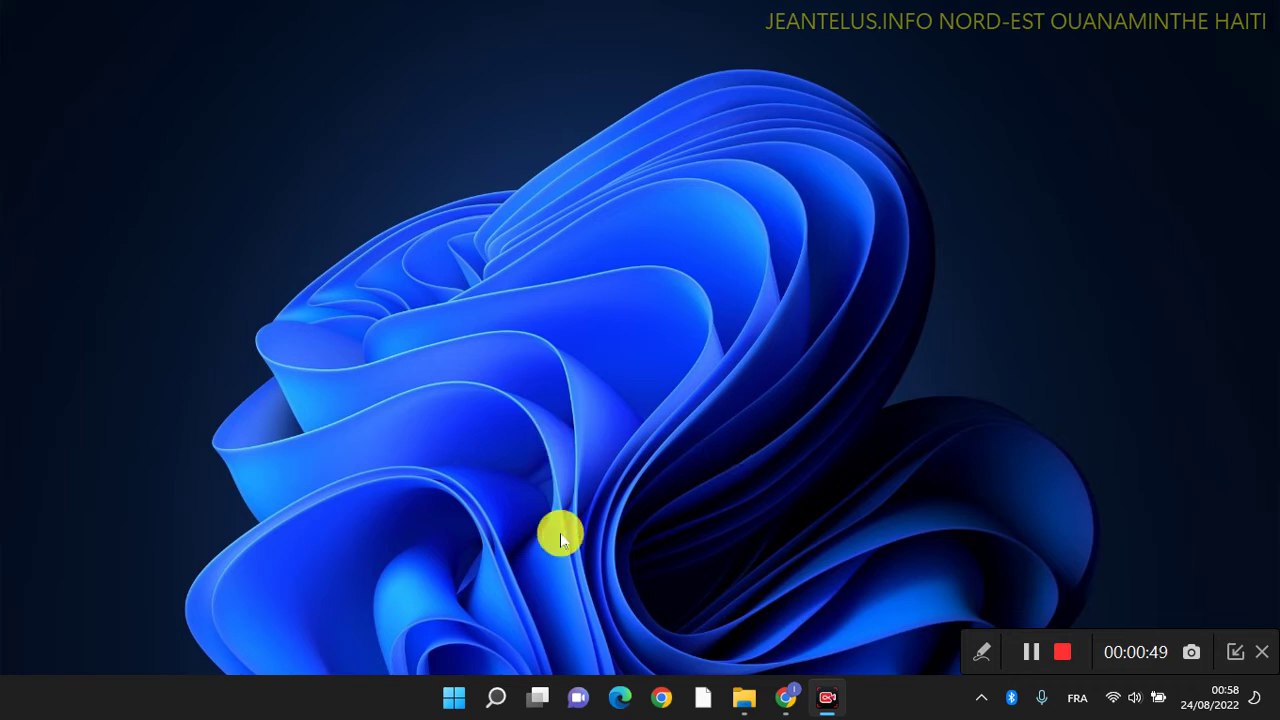
Close the open File Explorer window and the Chrome window with the YouTube tabs to clear the desktop
left_click(452, 698)
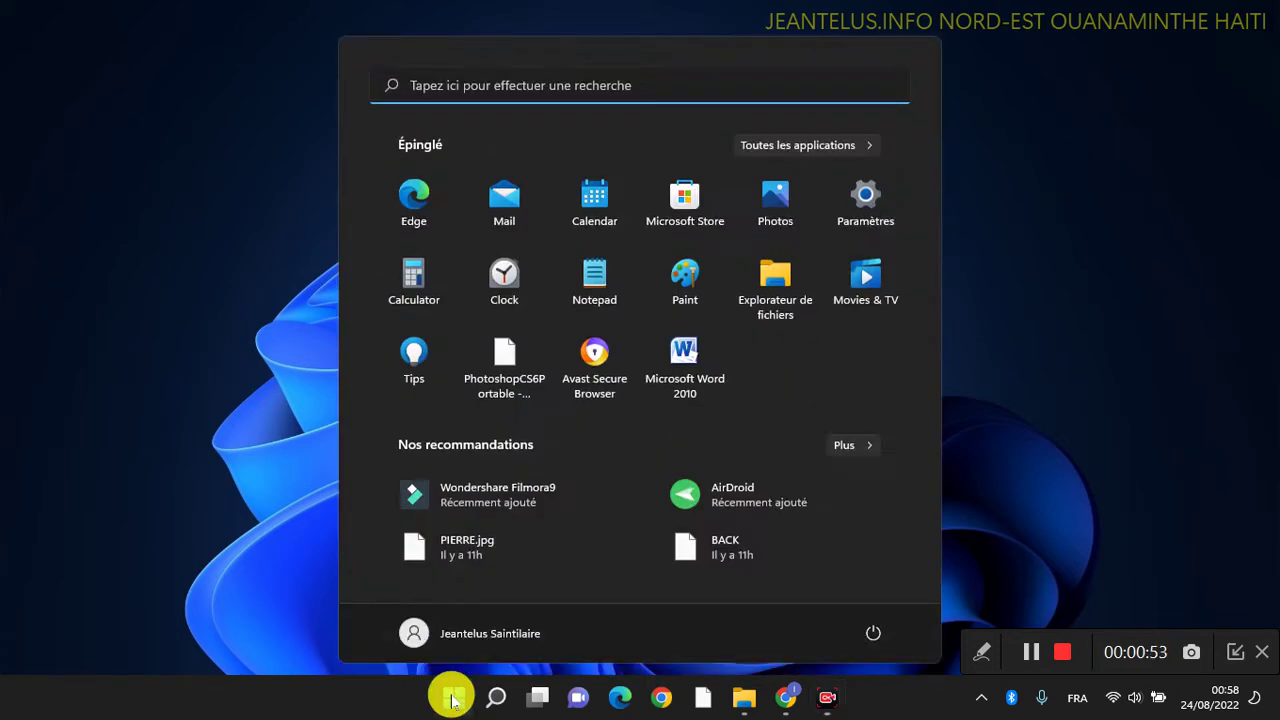
left_click(193, 443)
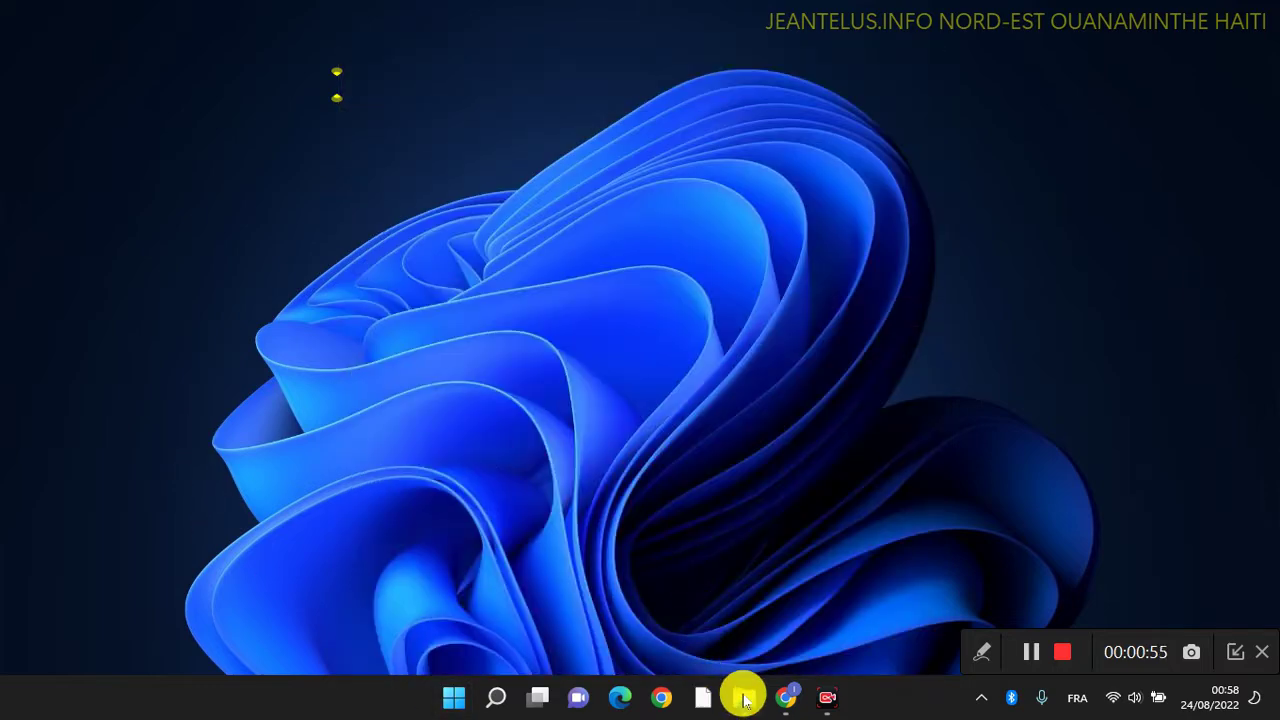
left_click(744, 697)
left_click(1256, 12)
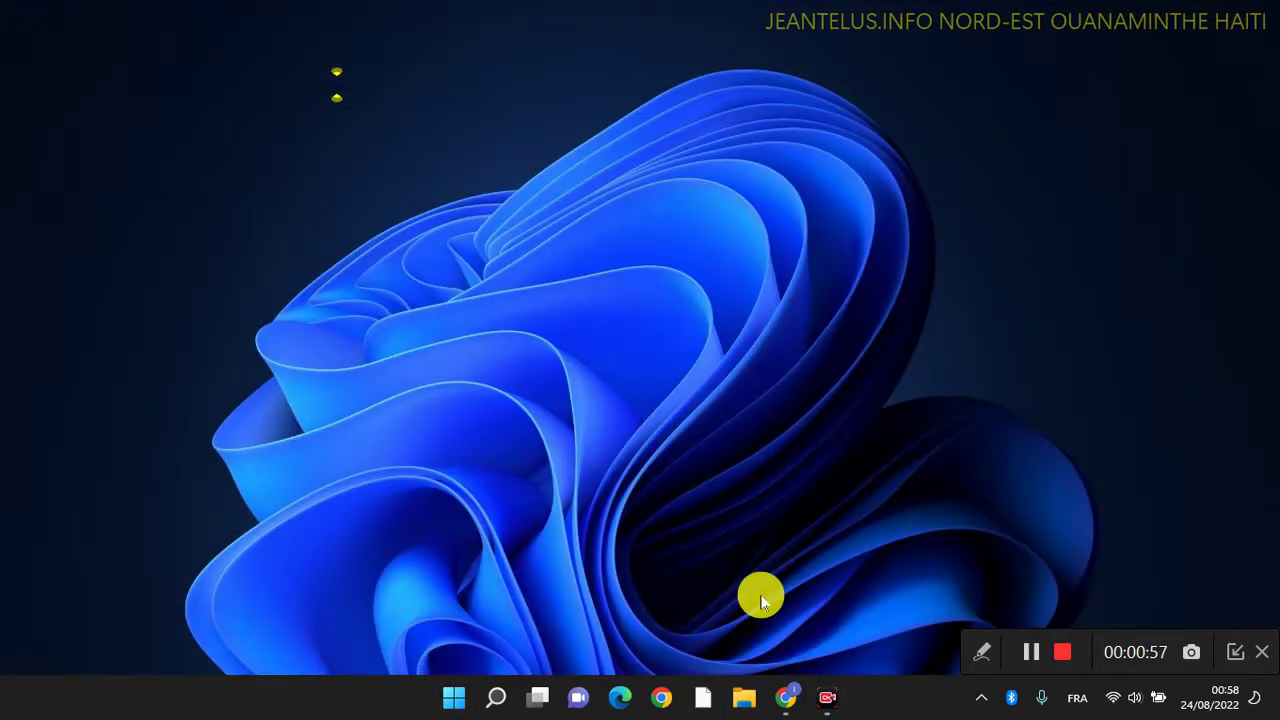
left_click(783, 700)
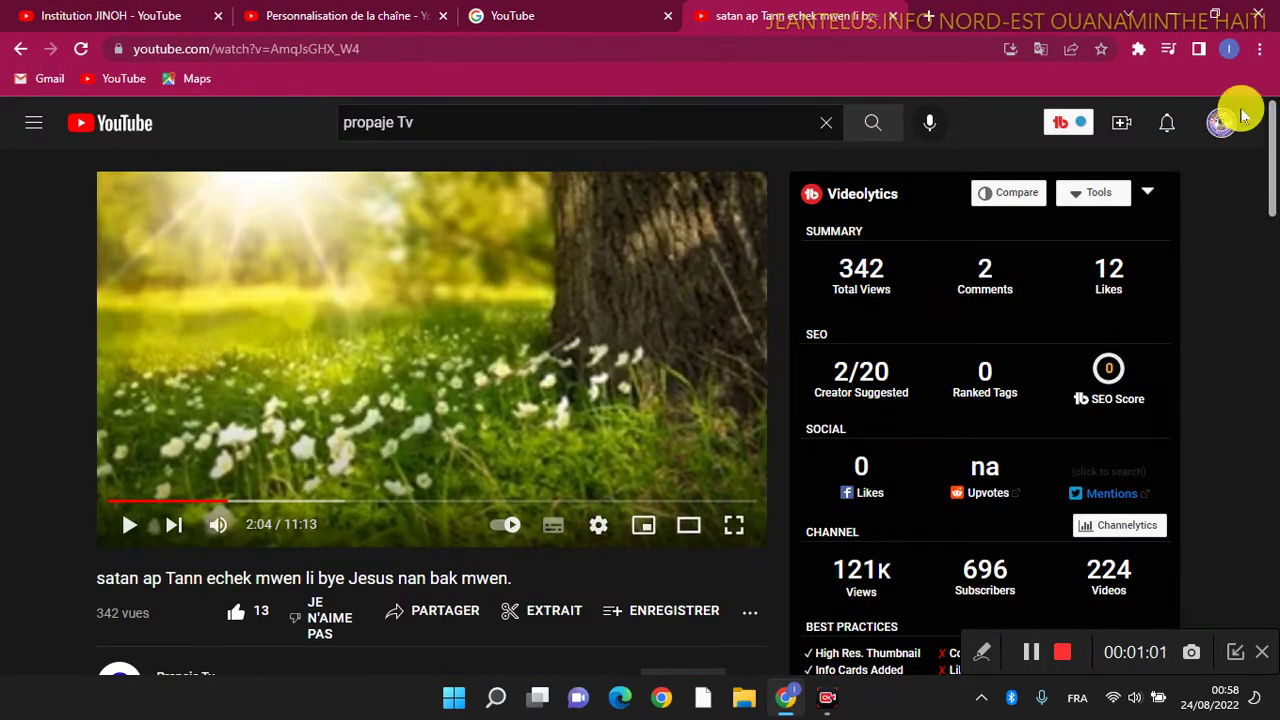
left_click(1256, 15)
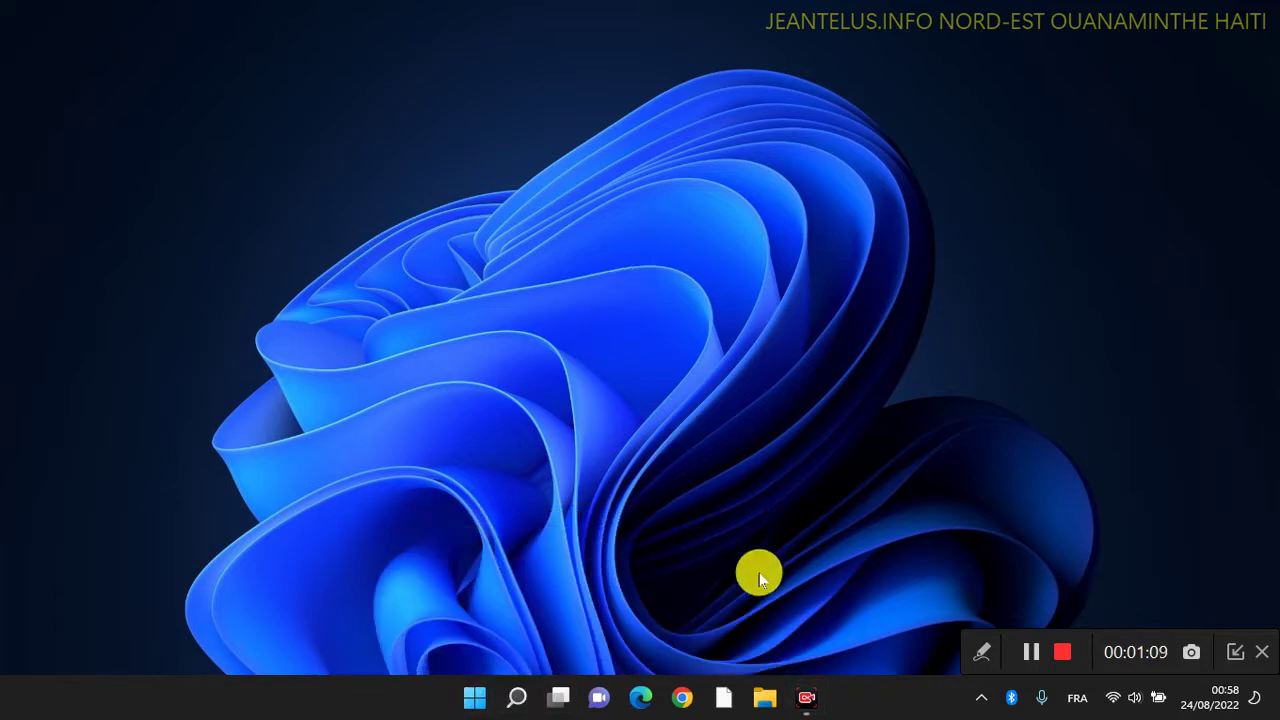
Open File Explorer to view the quick access page, and close the window
left_click(767, 713)
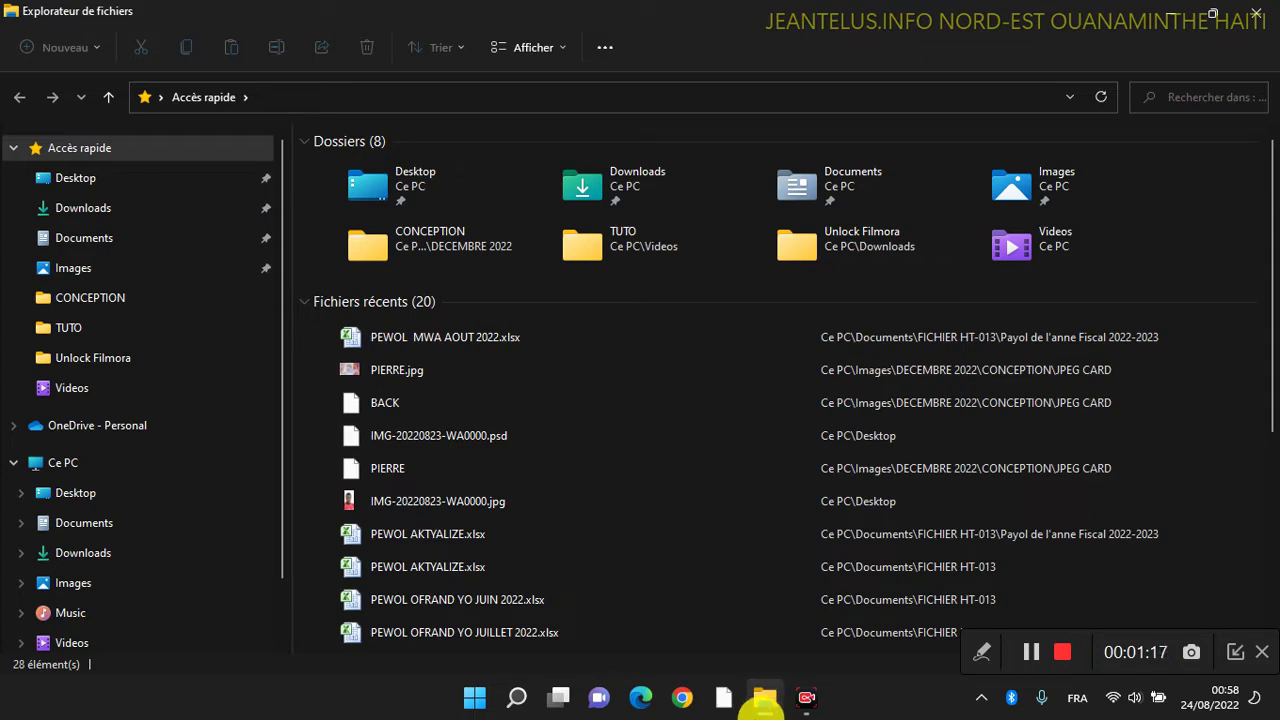
left_click(759, 708)
left_click(759, 706)
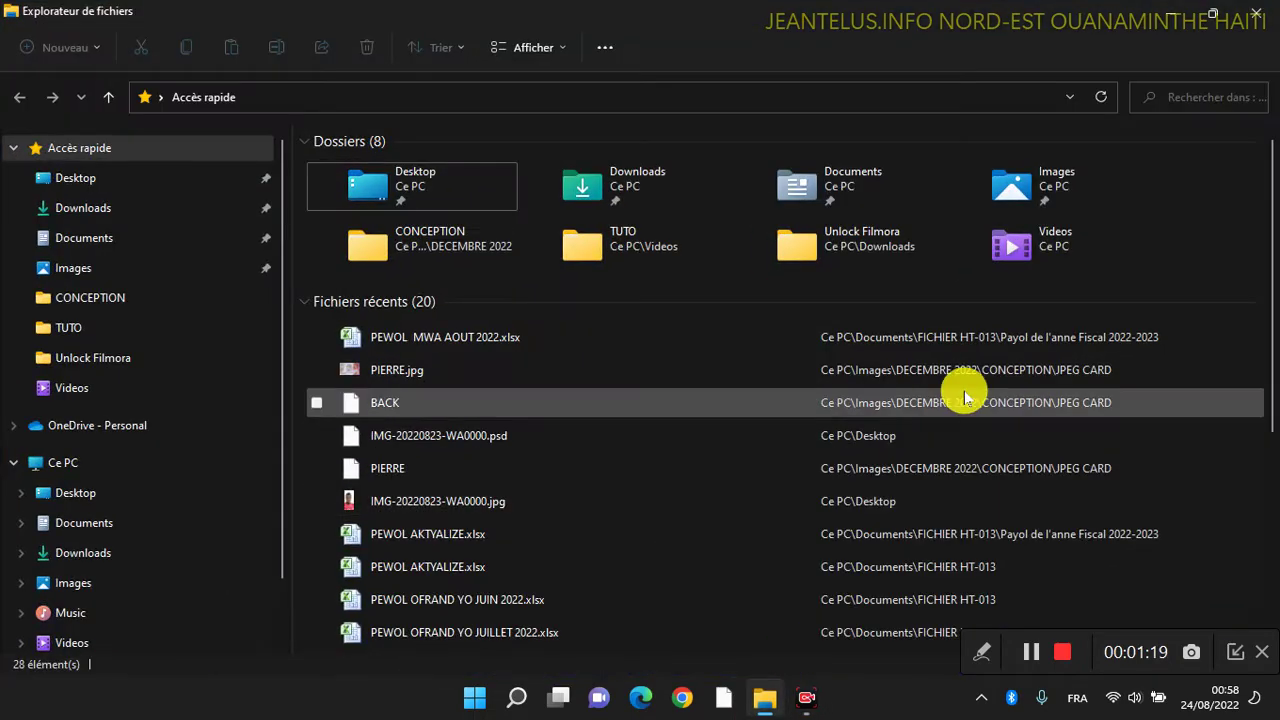
left_click(1264, 10)
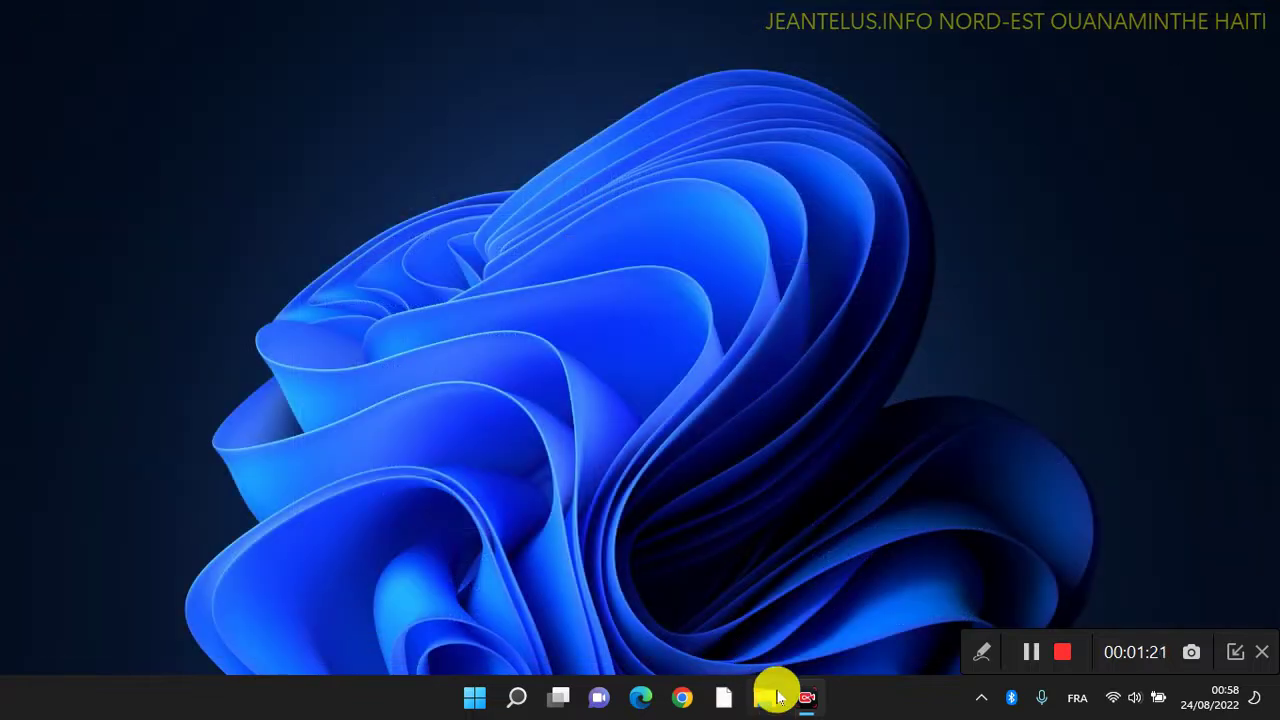
Browse the Documents, Downloads, Desktop, CONCEPTION, TUTO, Unlock Filmora and OneDrive folders in File Explorer, and close the window
left_click(778, 702)
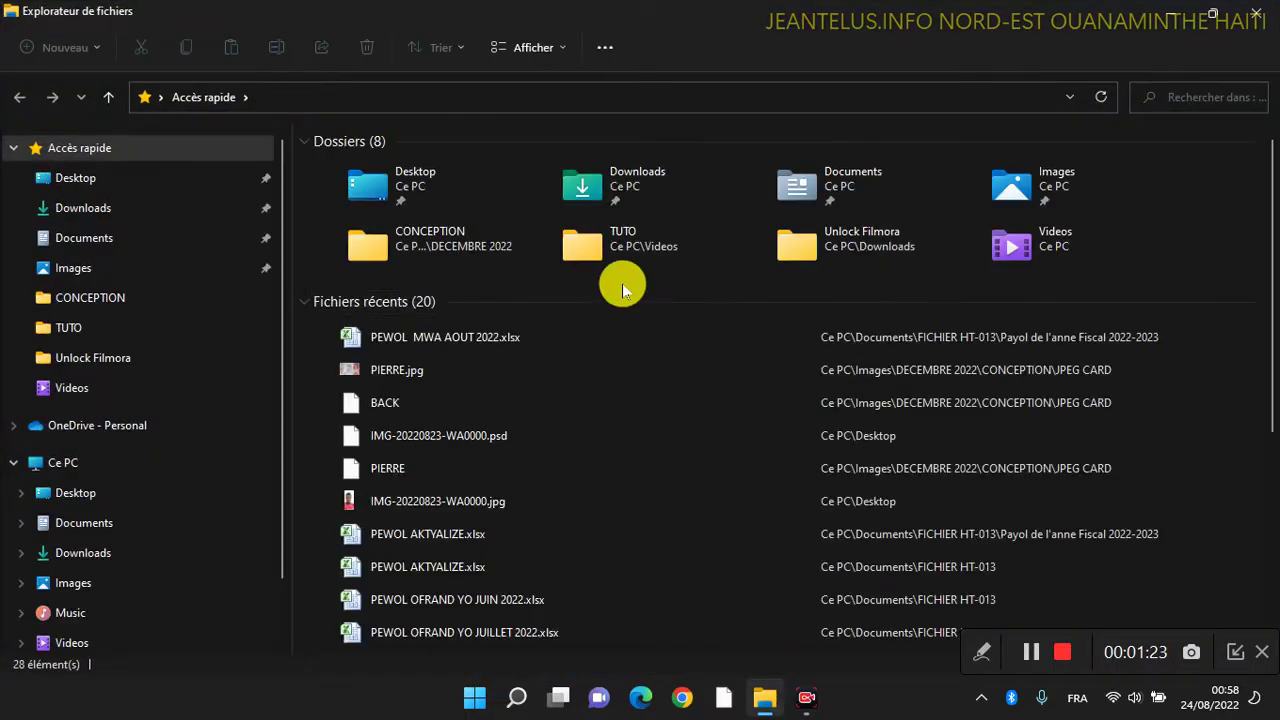
left_click(85, 238)
left_click(97, 209)
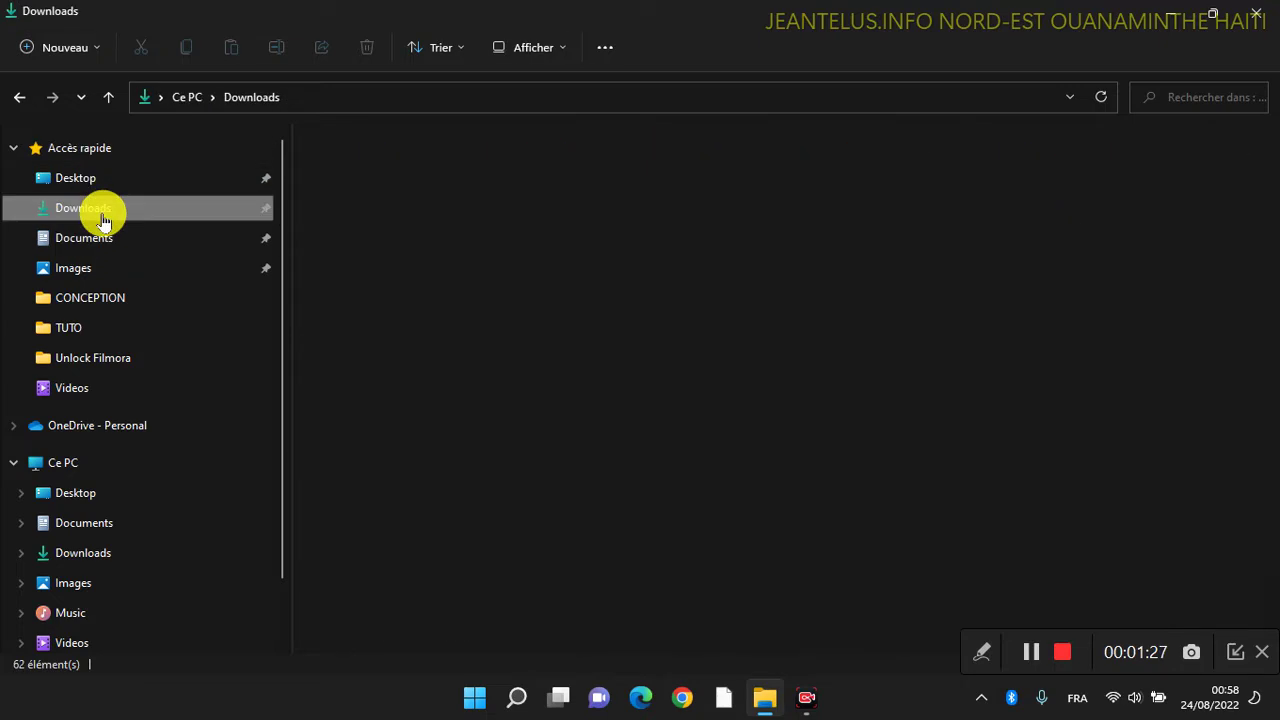
left_click(100, 177)
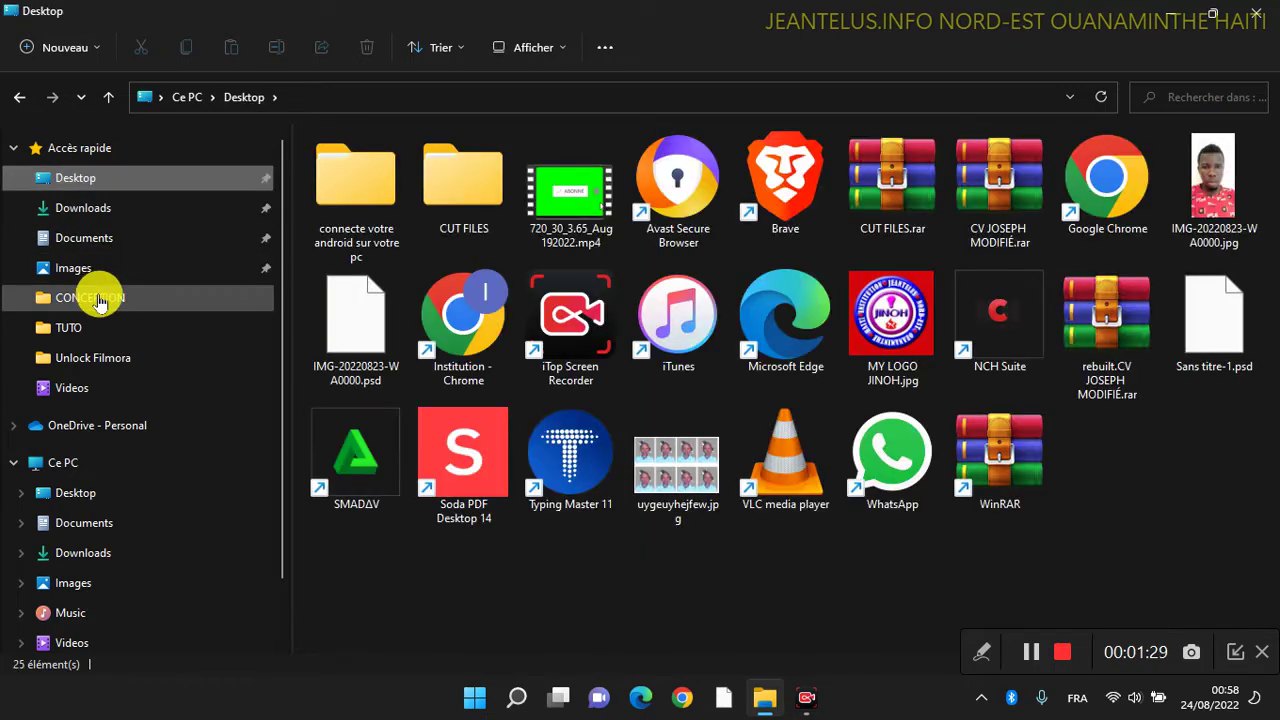
left_click(92, 297)
left_click(76, 328)
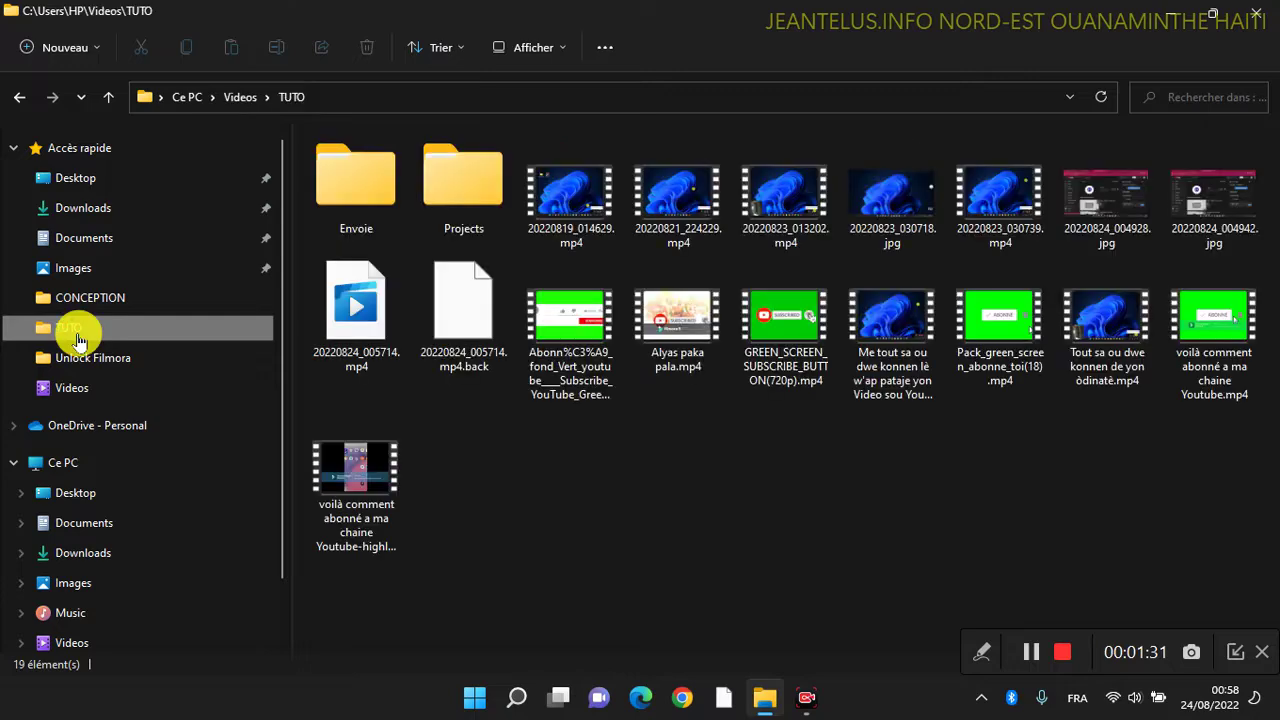
left_click(117, 368)
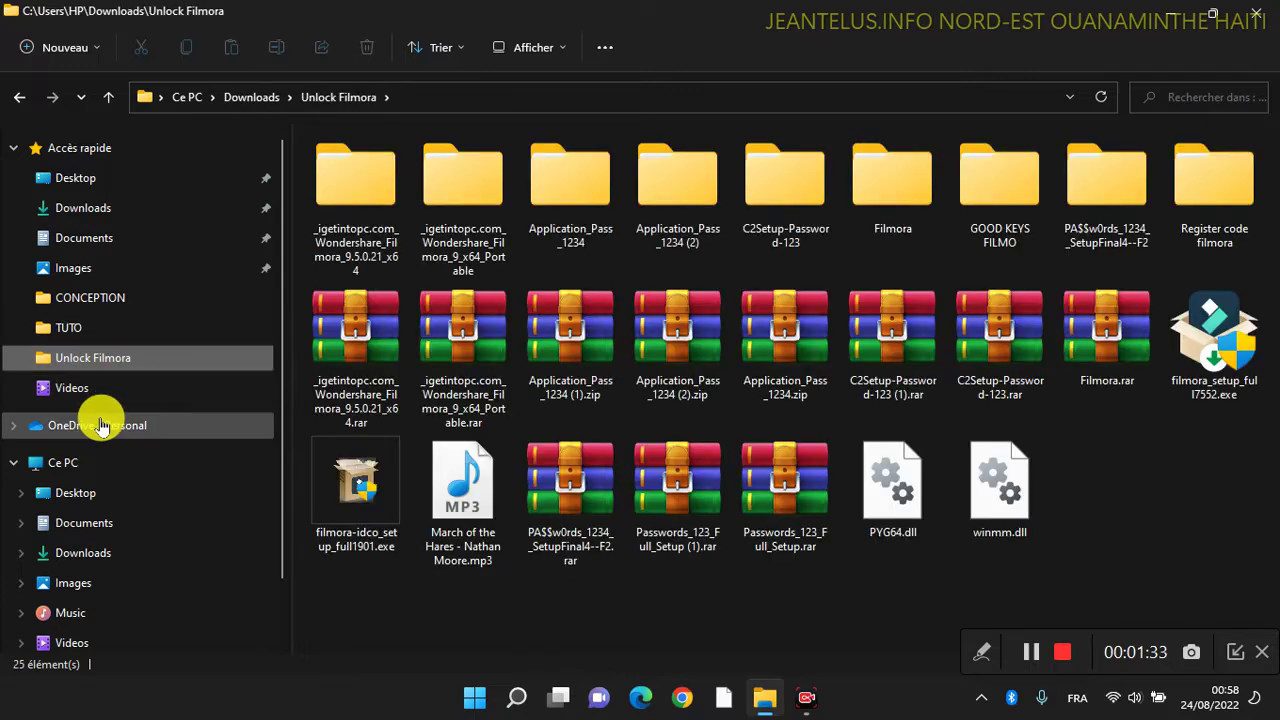
left_click(100, 425)
left_click(1257, 12)
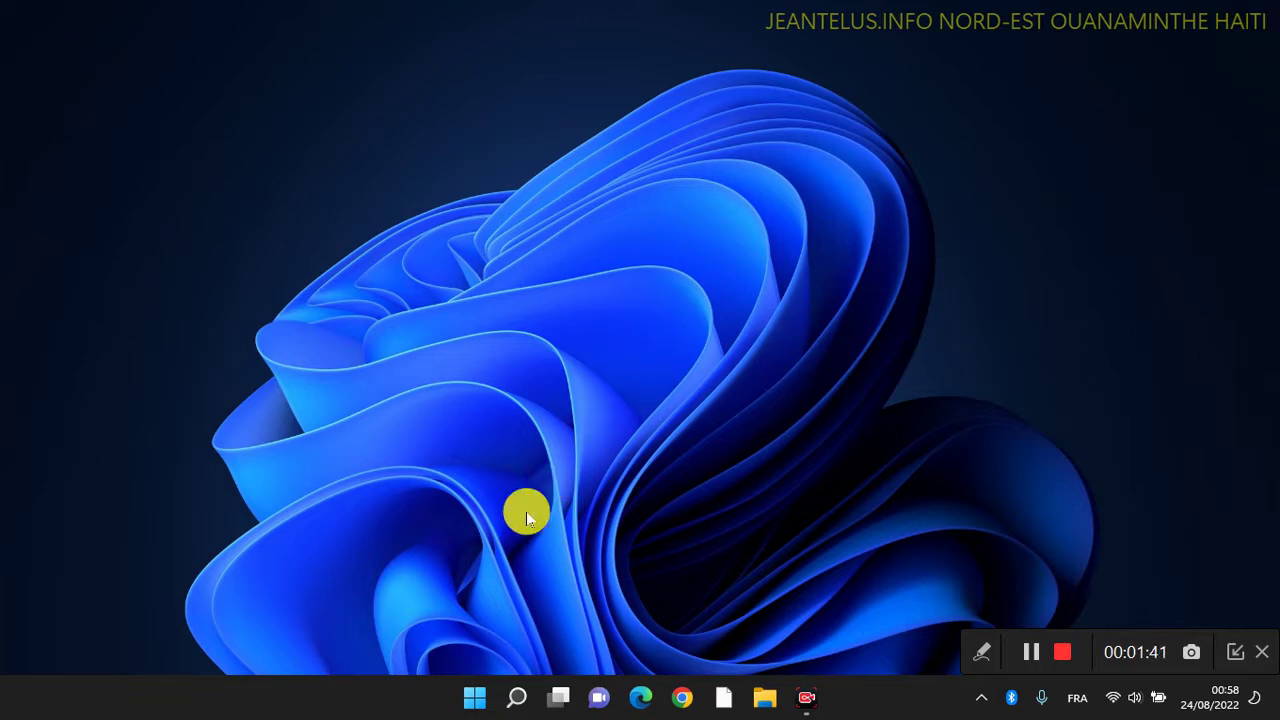
View the folders and drives of Ce PC and the contents of its Music folder, and close the window
left_click(765, 701)
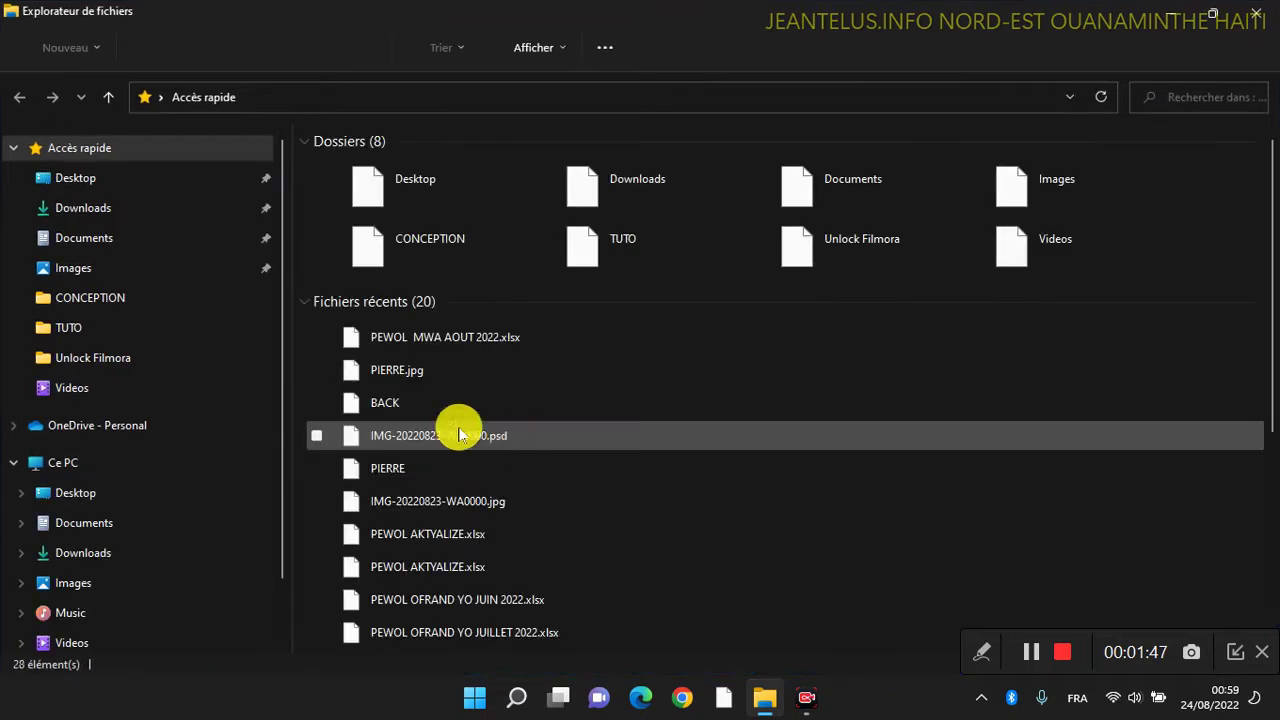
left_click(40, 465)
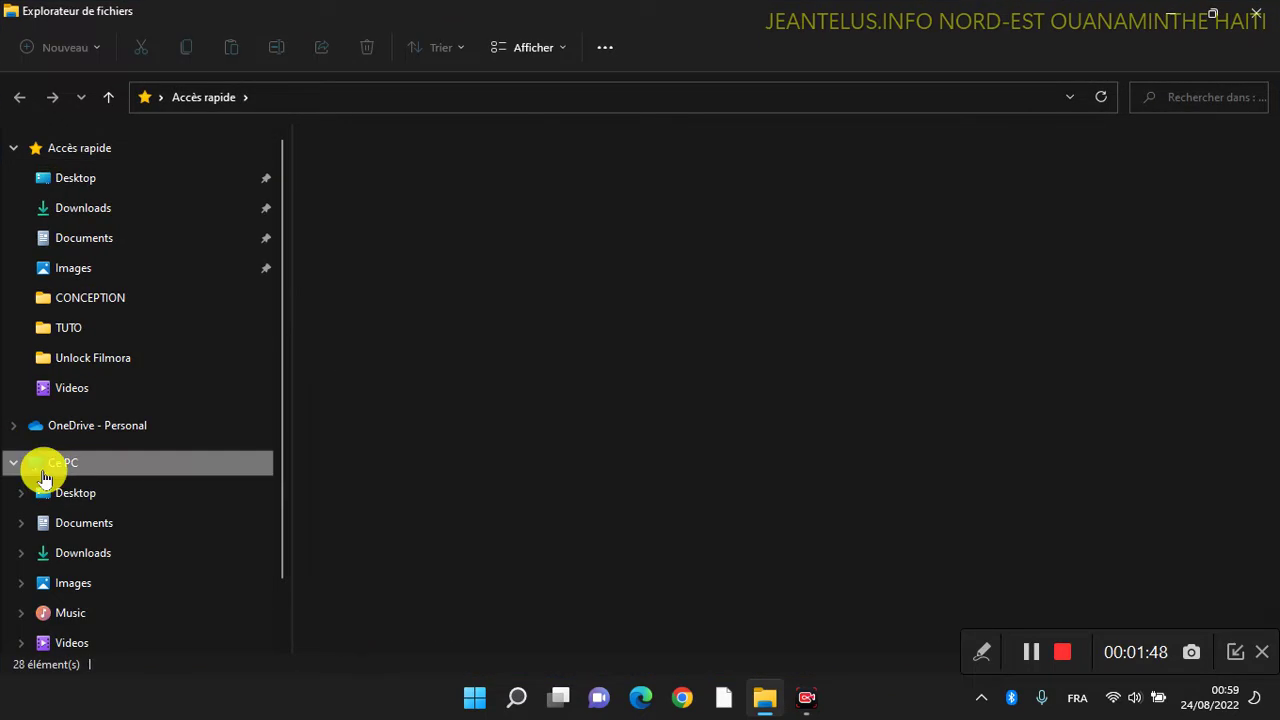
right_click(552, 380)
left_click(496, 357)
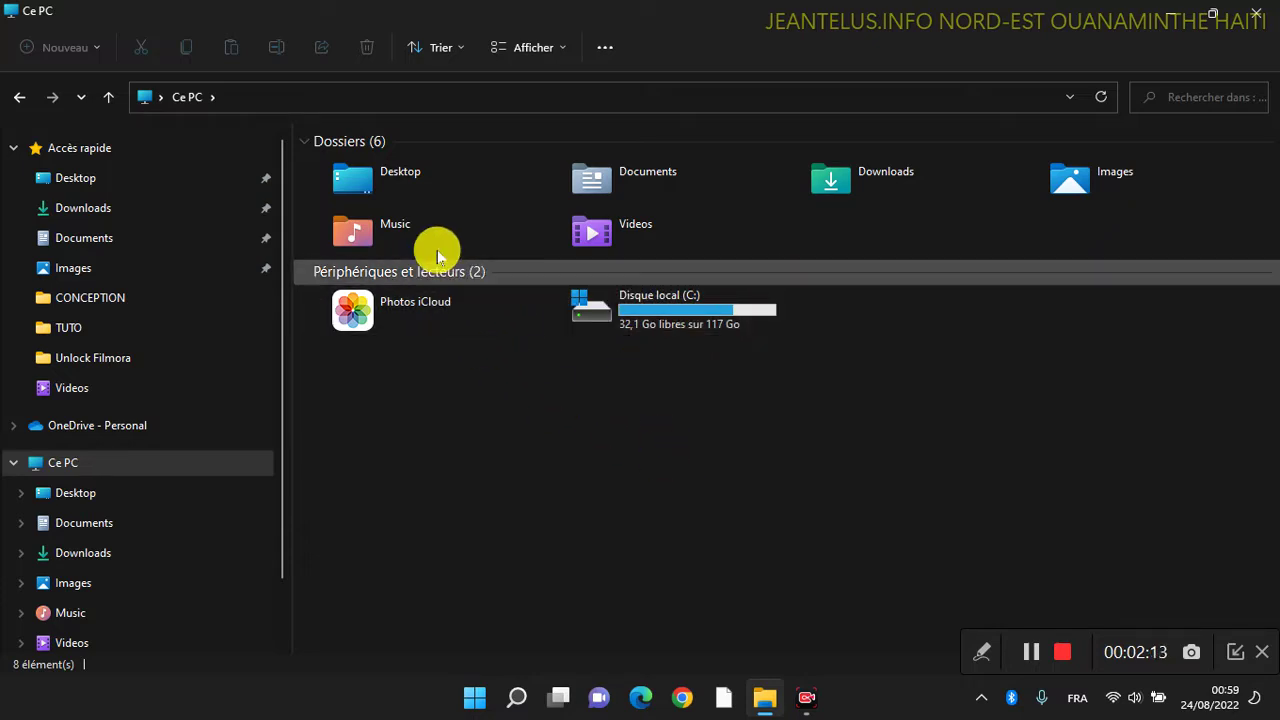
double_click(428, 212)
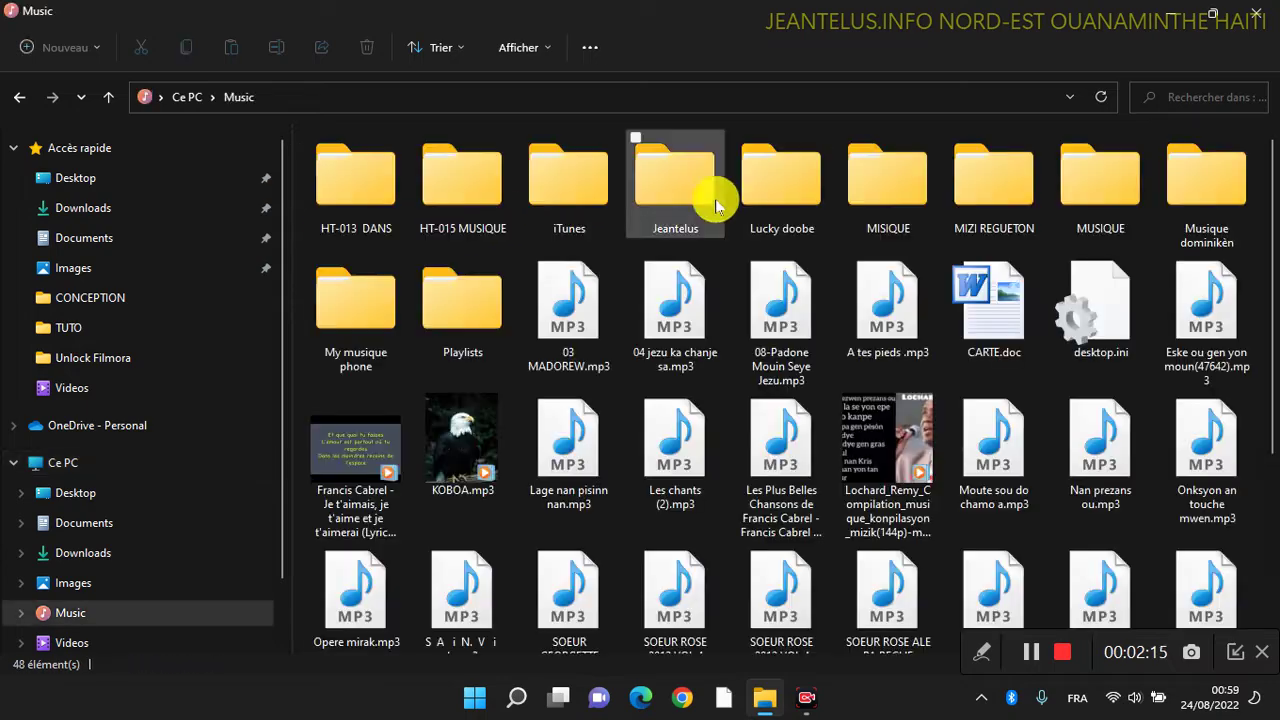
left_click(1256, 13)
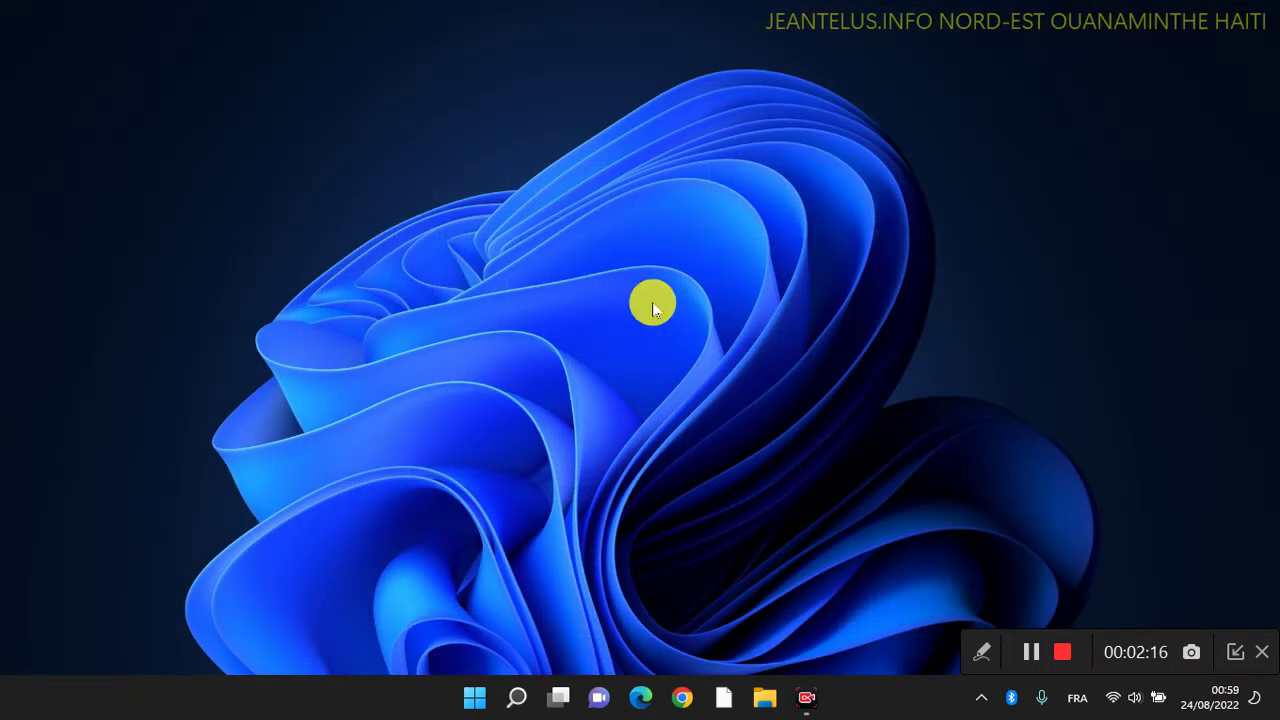
Open the Documents folder in a new File Explorer window to view its contents
left_click(765, 699)
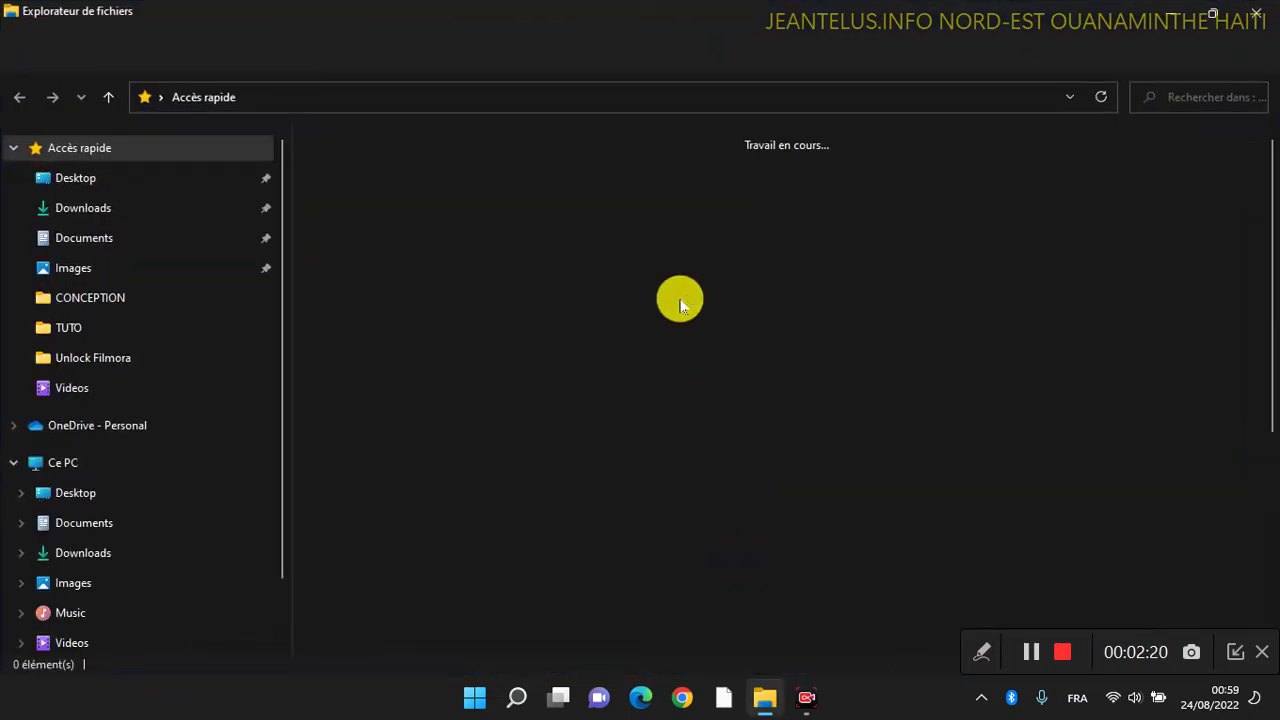
left_click(84, 238)
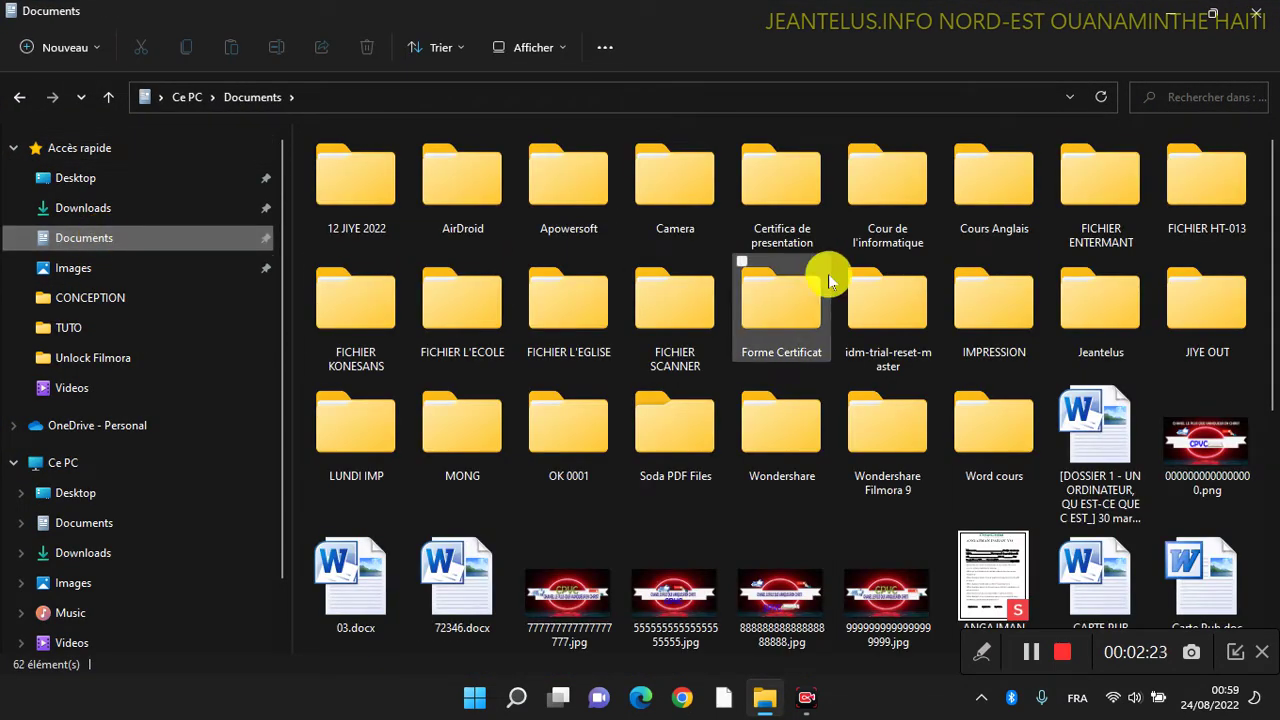
mouse_move(828, 274)
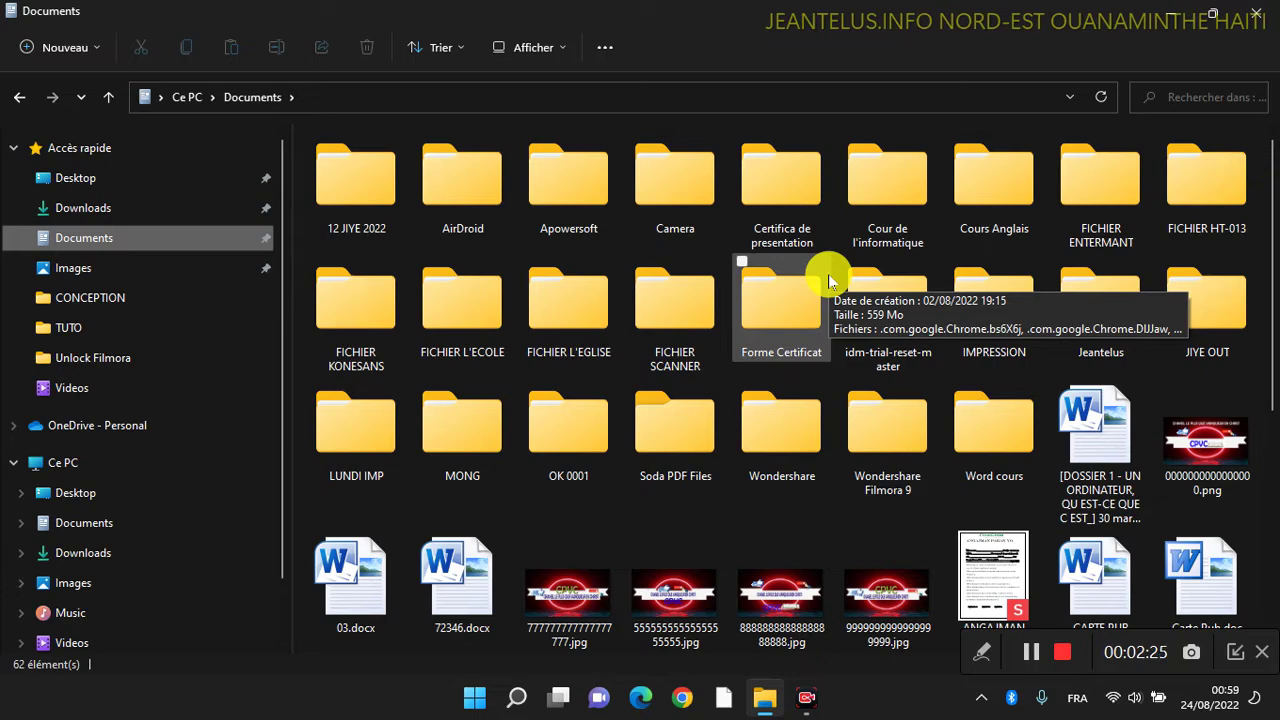
Open the system information page from the properties of Ce PC
left_click(62, 468)
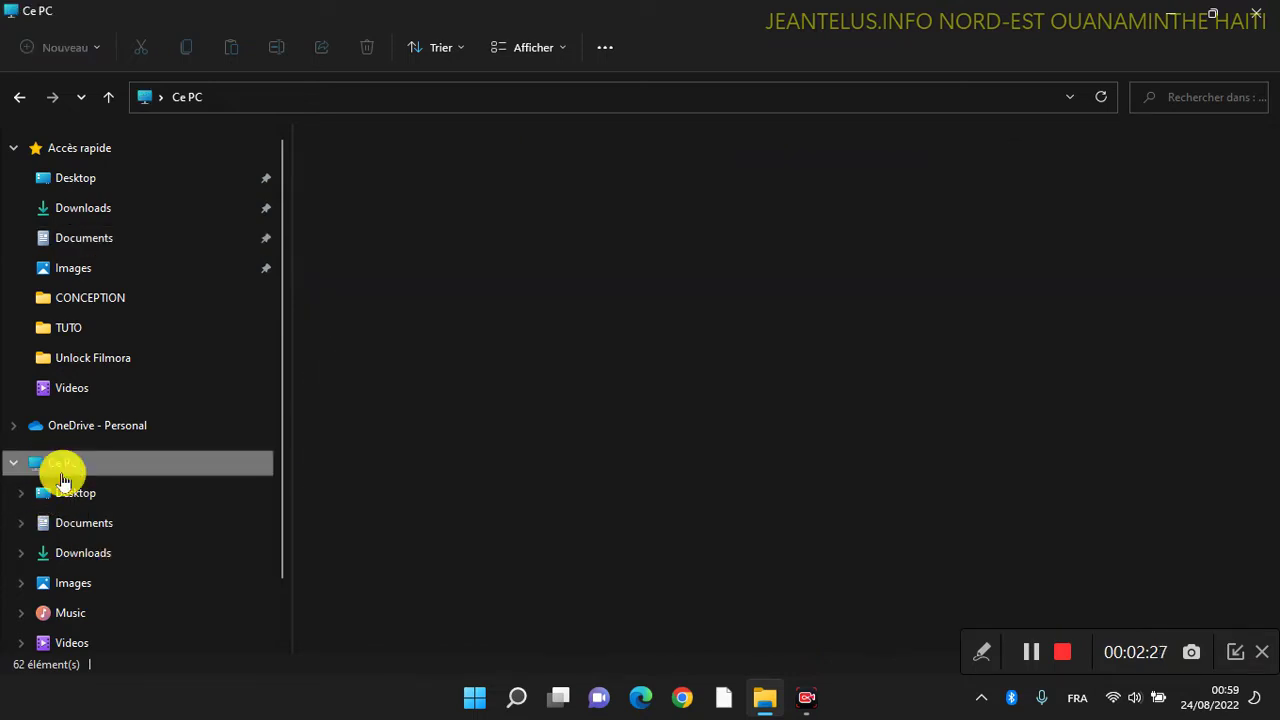
right_click(570, 400)
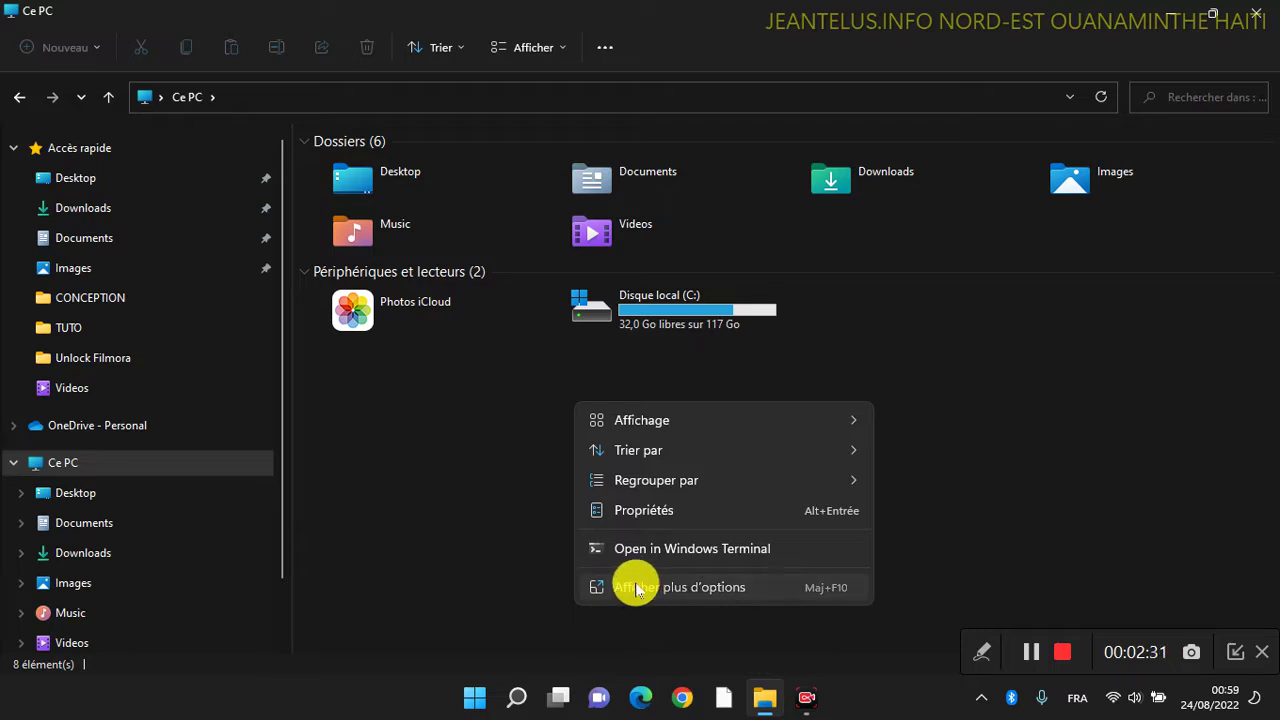
left_click(635, 587)
left_click(711, 571)
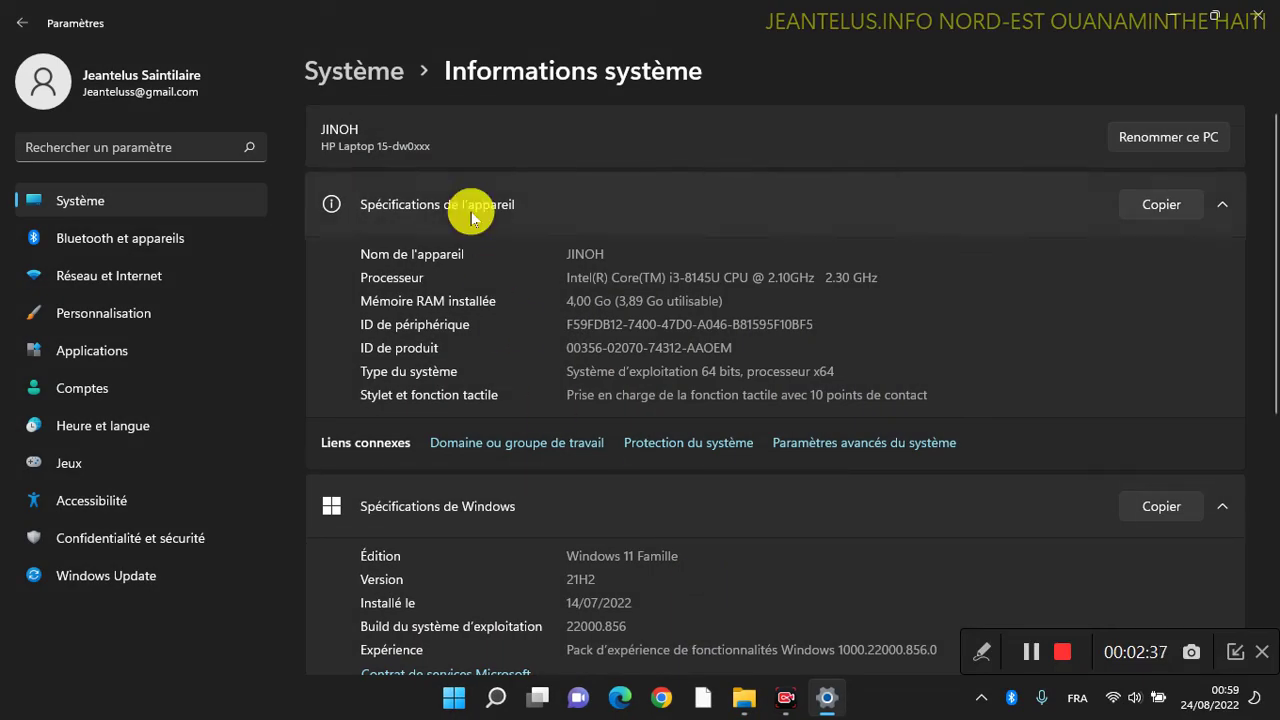
Examine the installed RAM in the device specifications, and close the Settings and File Explorer windows
triple_click(598, 303)
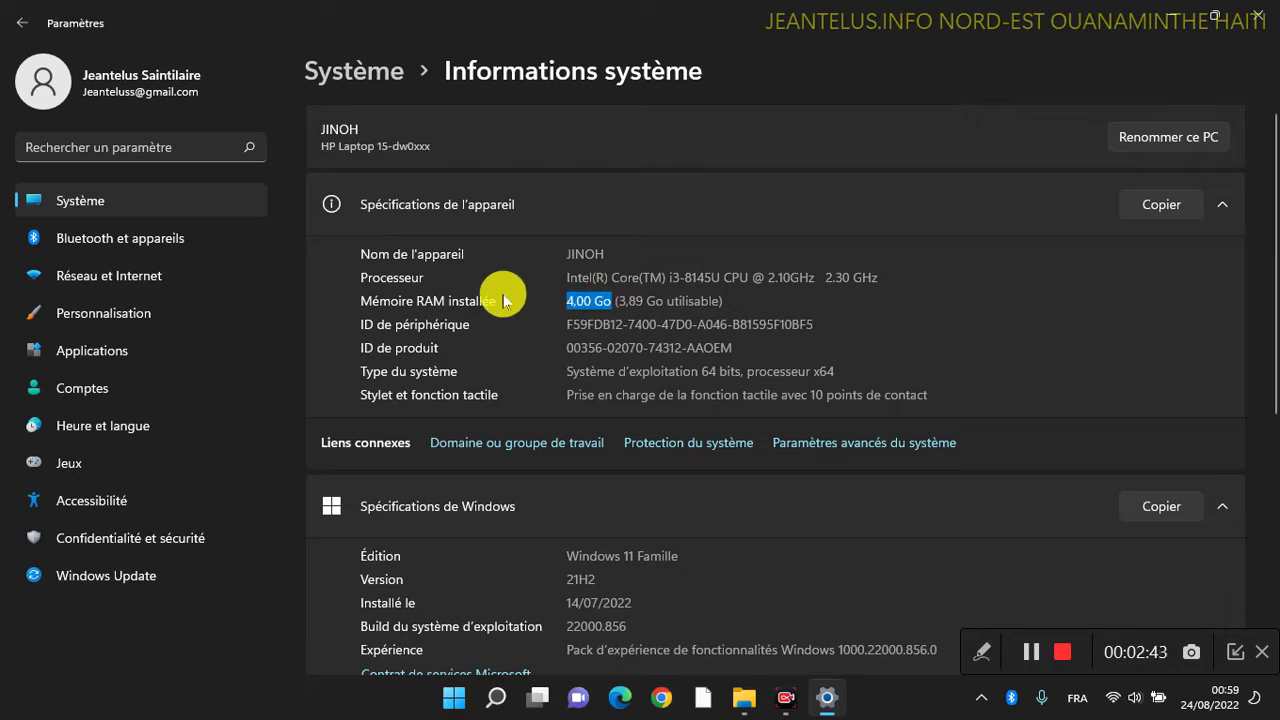
left_click(766, 290)
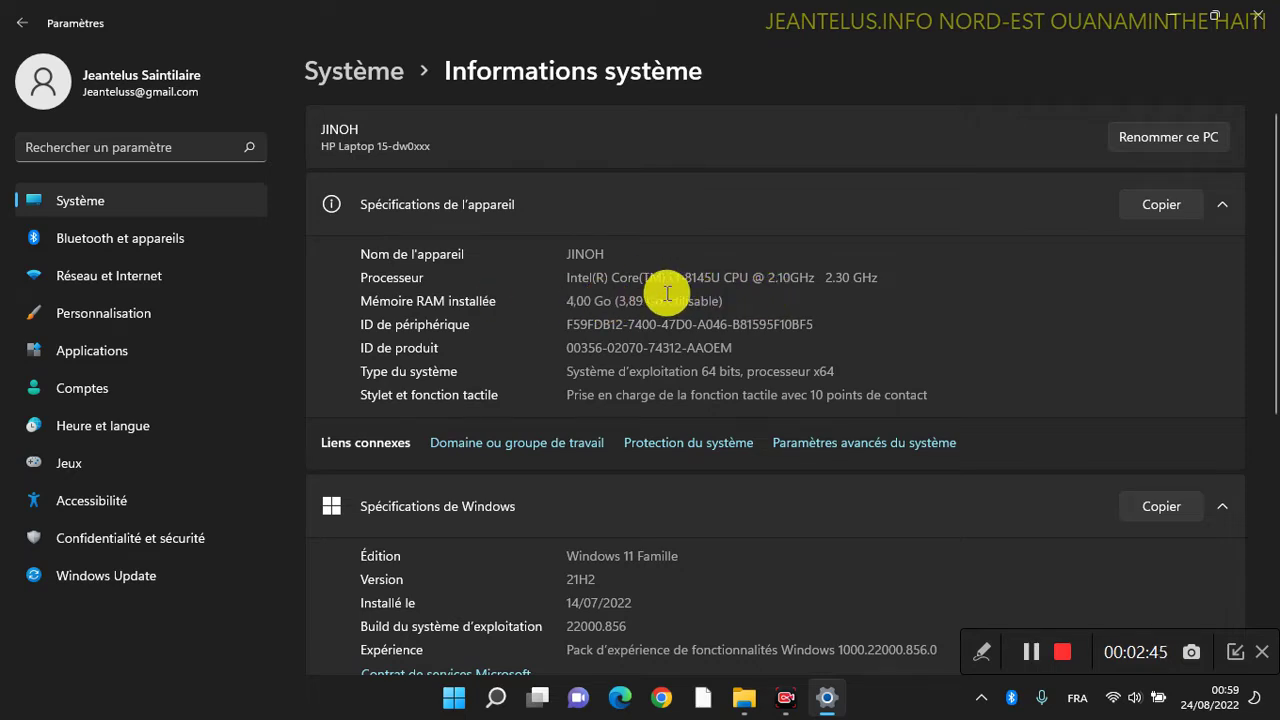
left_click(778, 253)
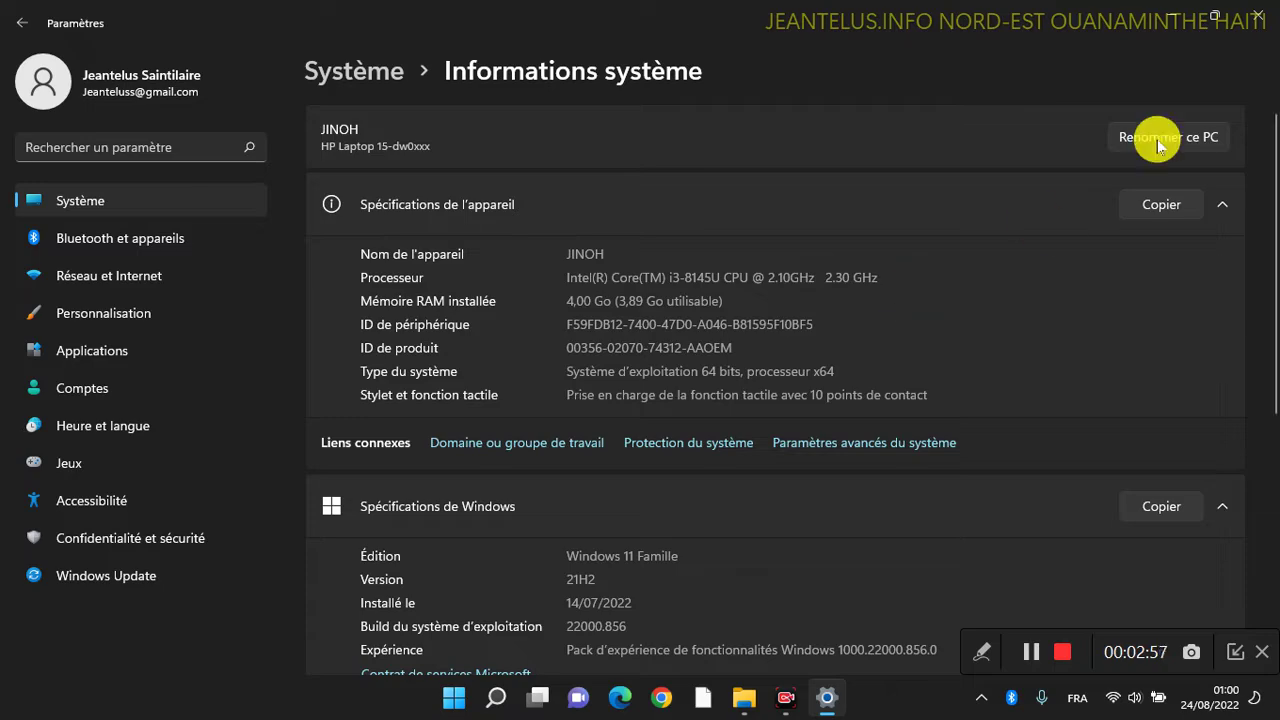
left_click(1257, 15)
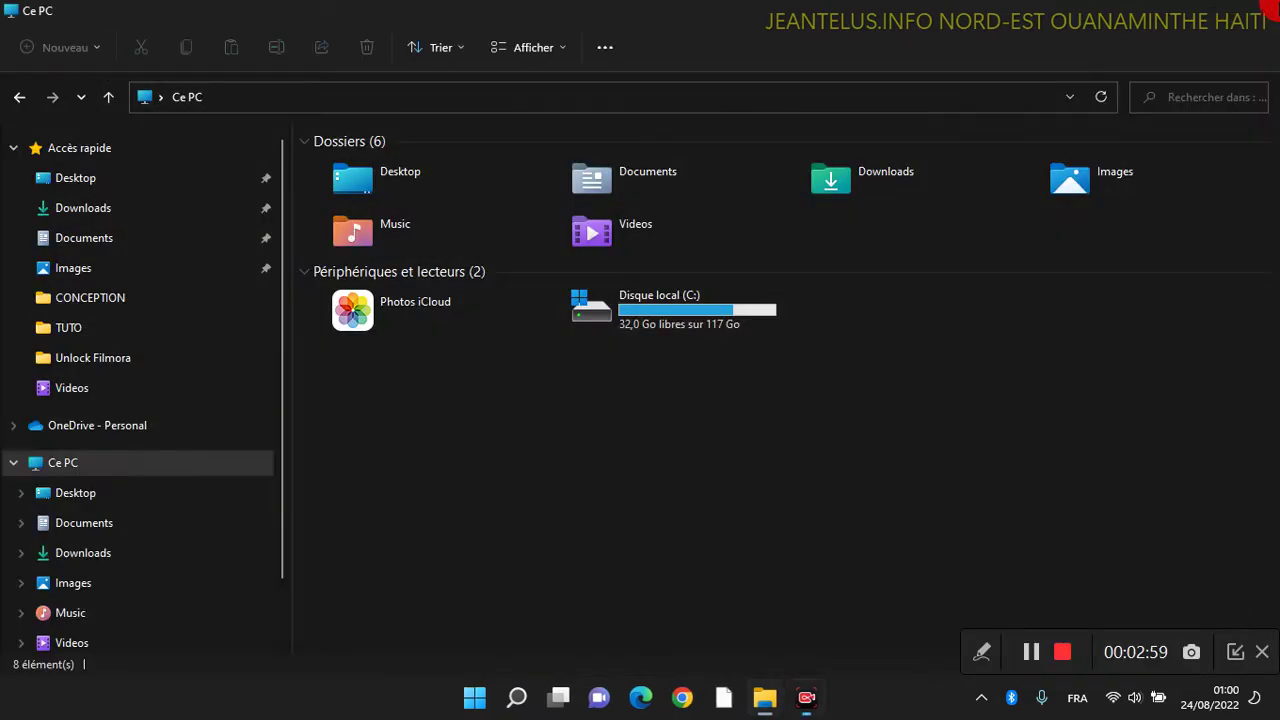
left_click(1256, 12)
Refresh the desktop twice
right_click(717, 25)
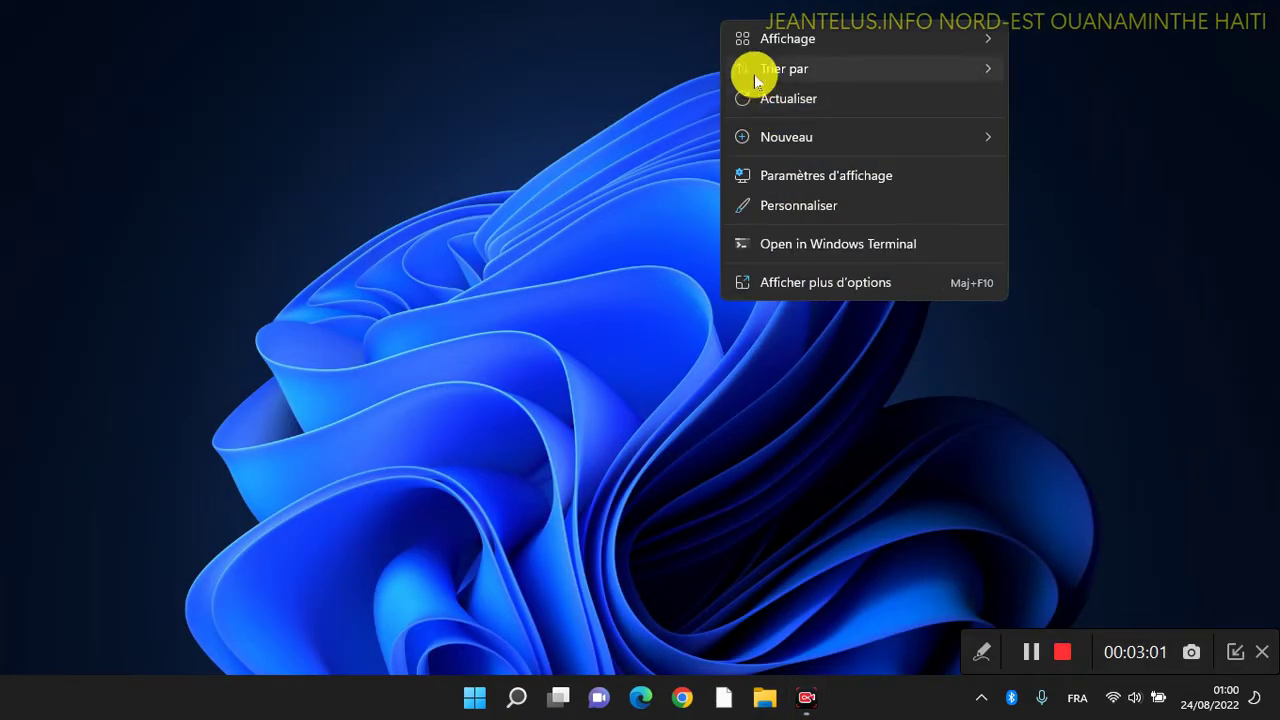
left_click(763, 95)
right_click(610, 68)
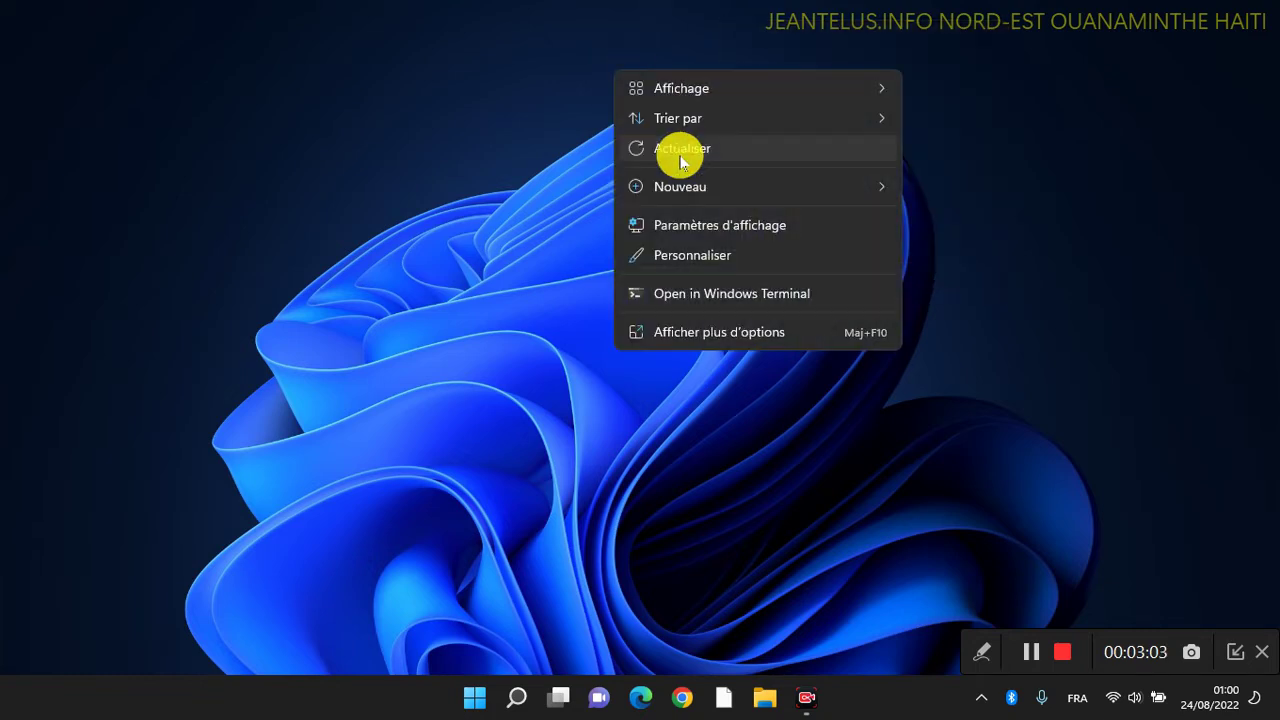
left_click(677, 150)
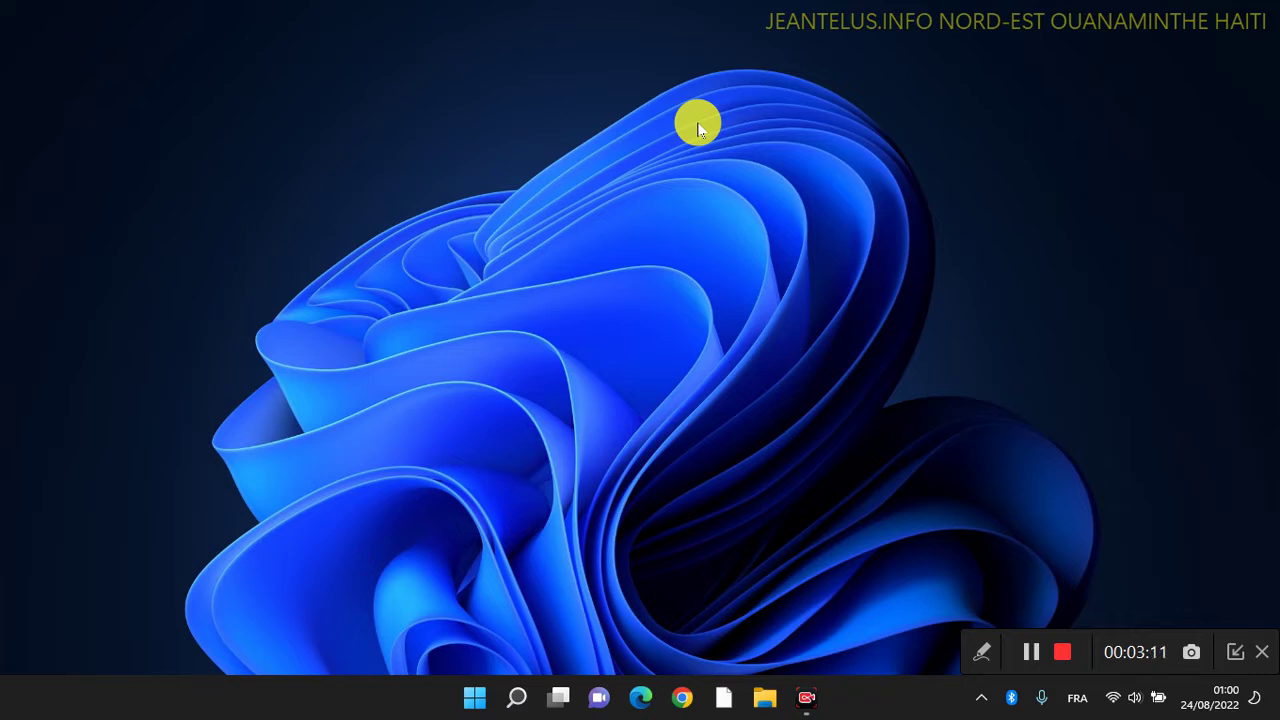
left_click(473, 693)
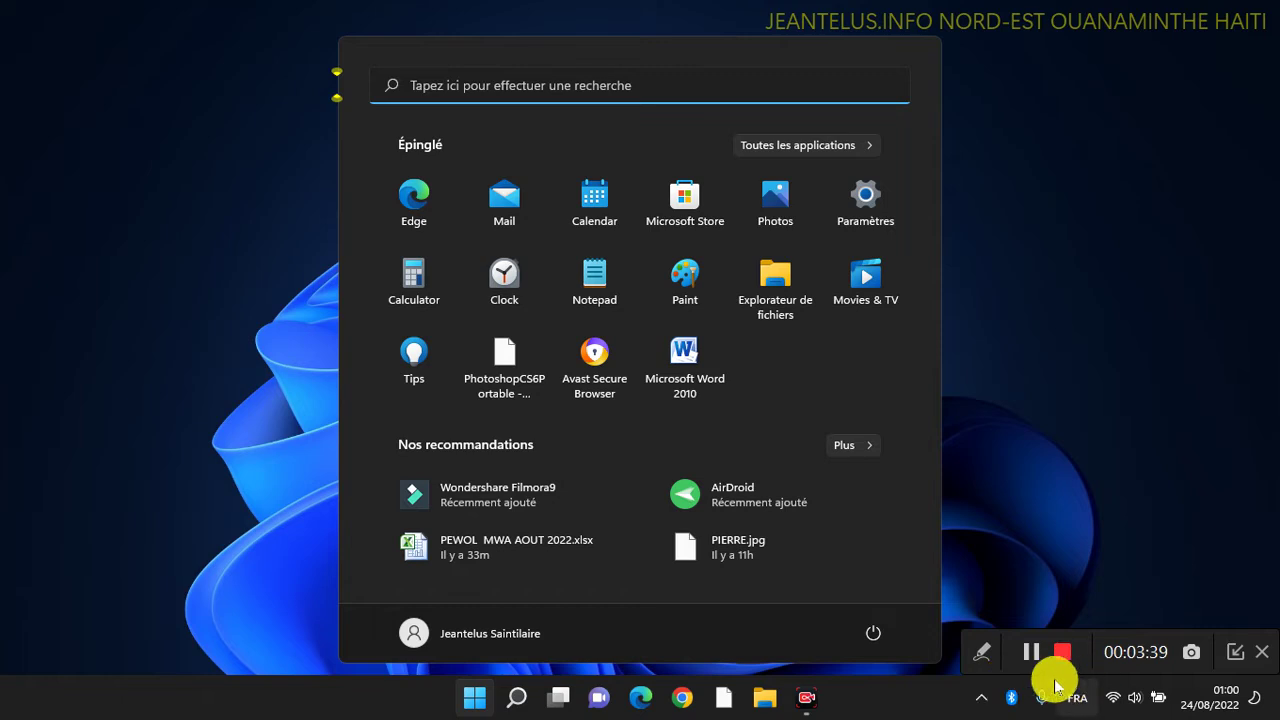
left_click(983, 652)
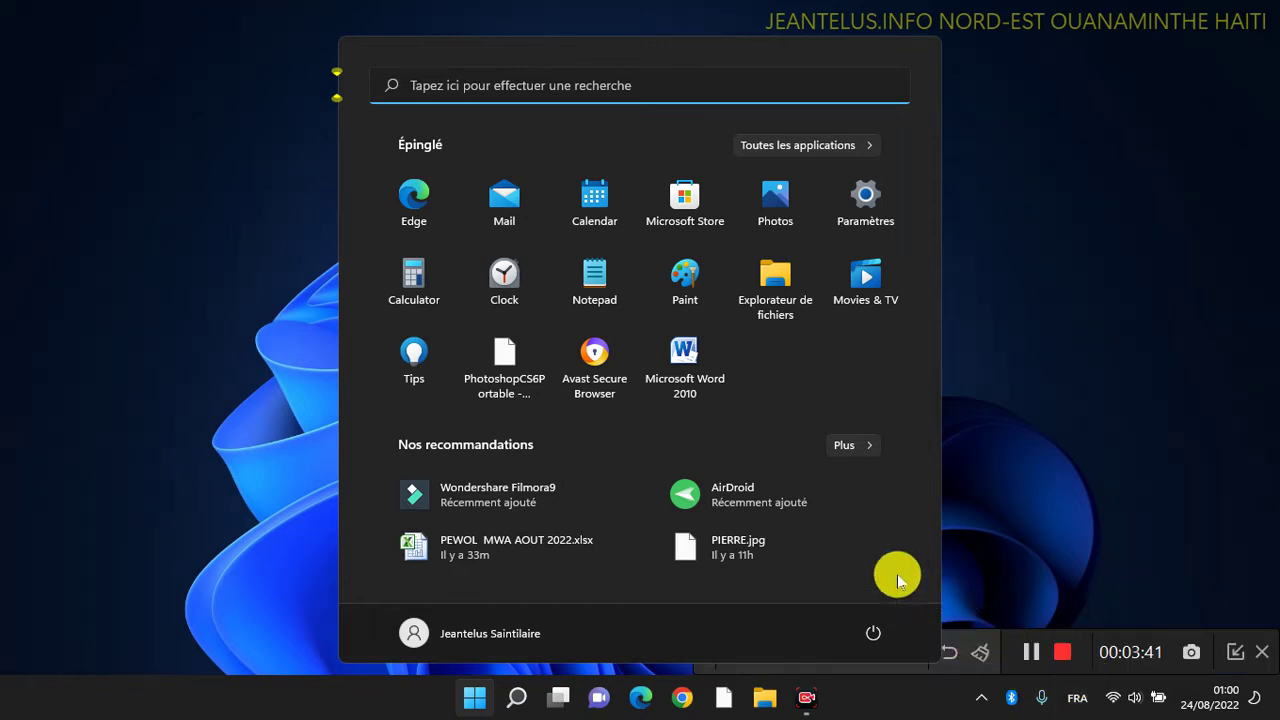
left_click(454, 686)
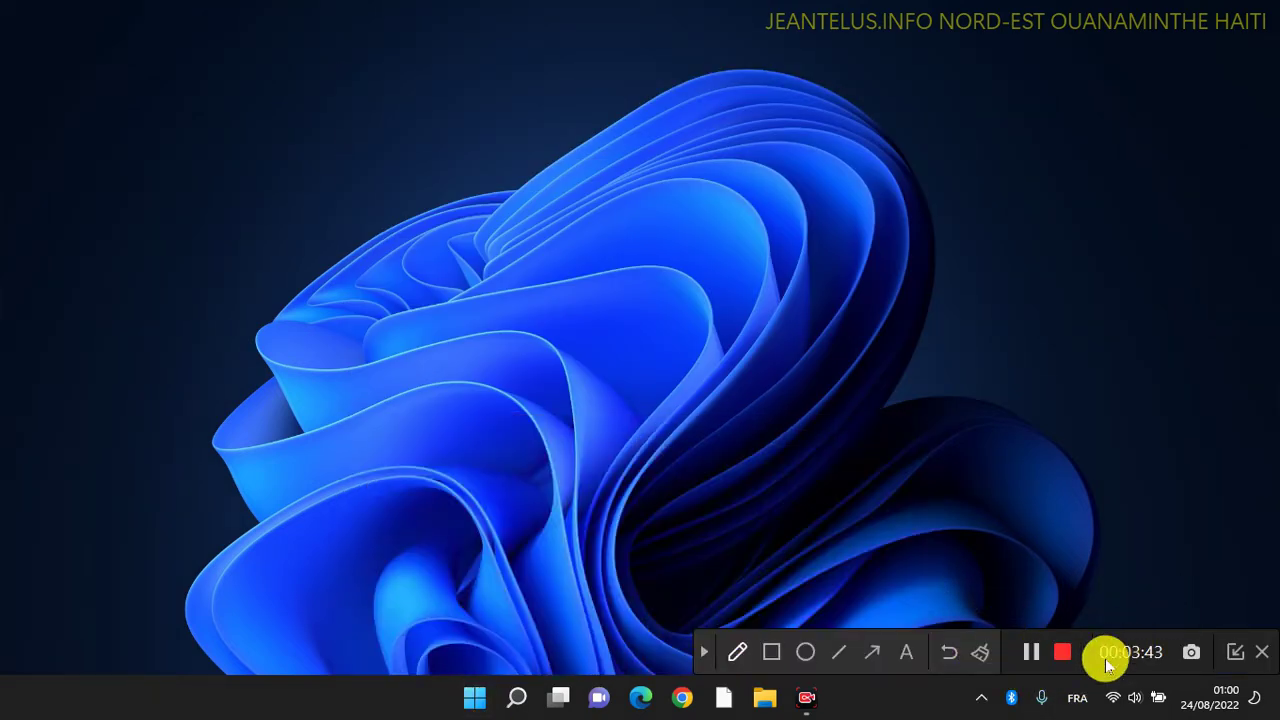
Add a magenta on-screen text annotation reading "%temp%" with the second line "valider en a puis sur la touche " entre""
left_click(906, 655)
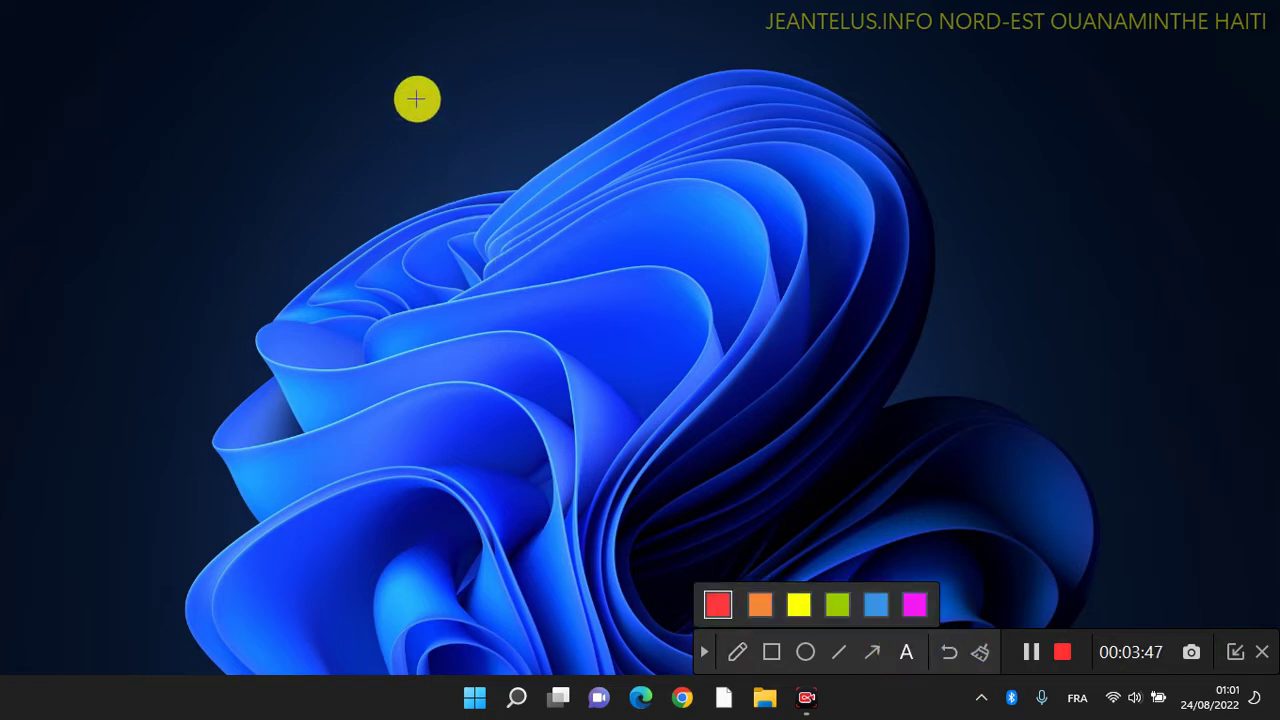
left_click(913, 607)
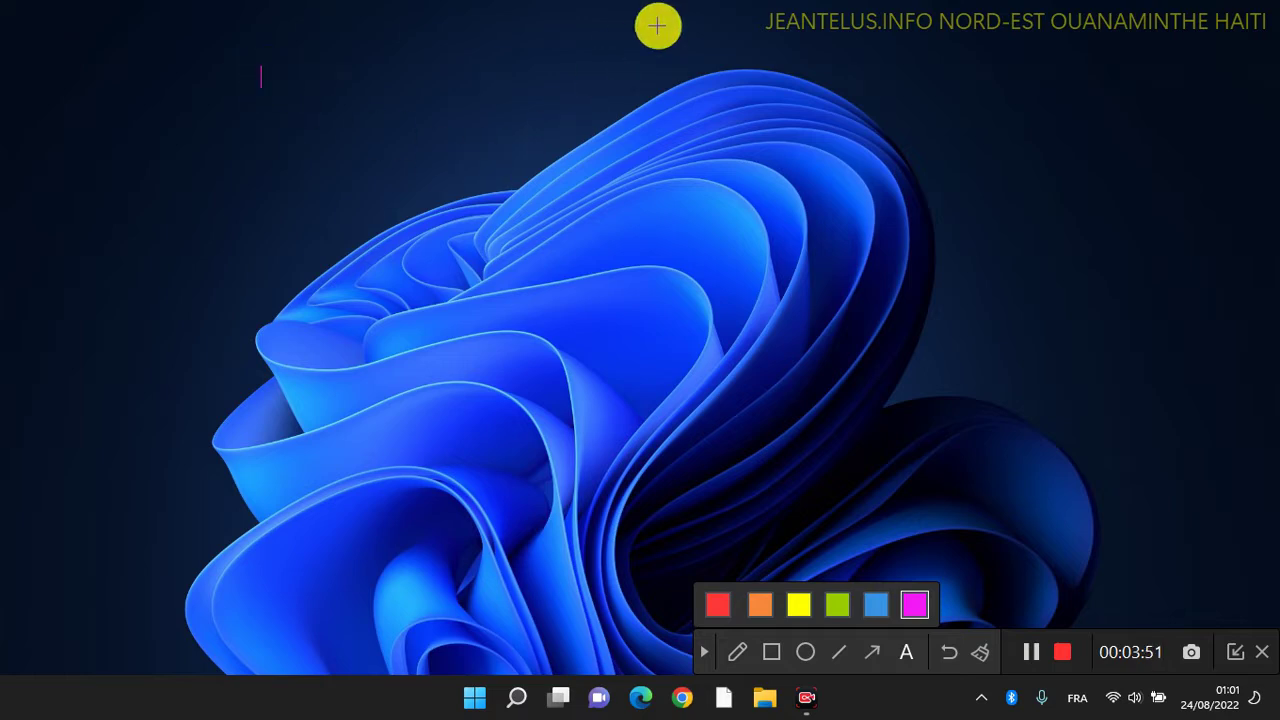
type("%temp%")
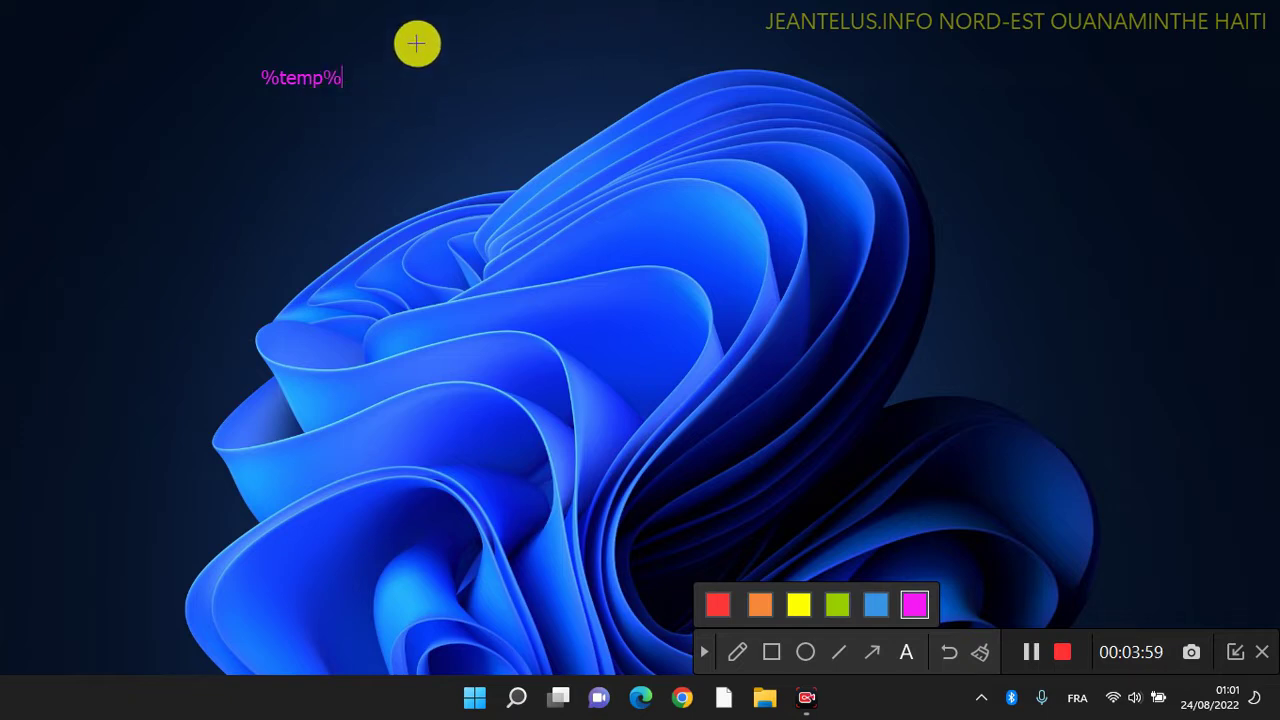
key("Return")
type("valider")
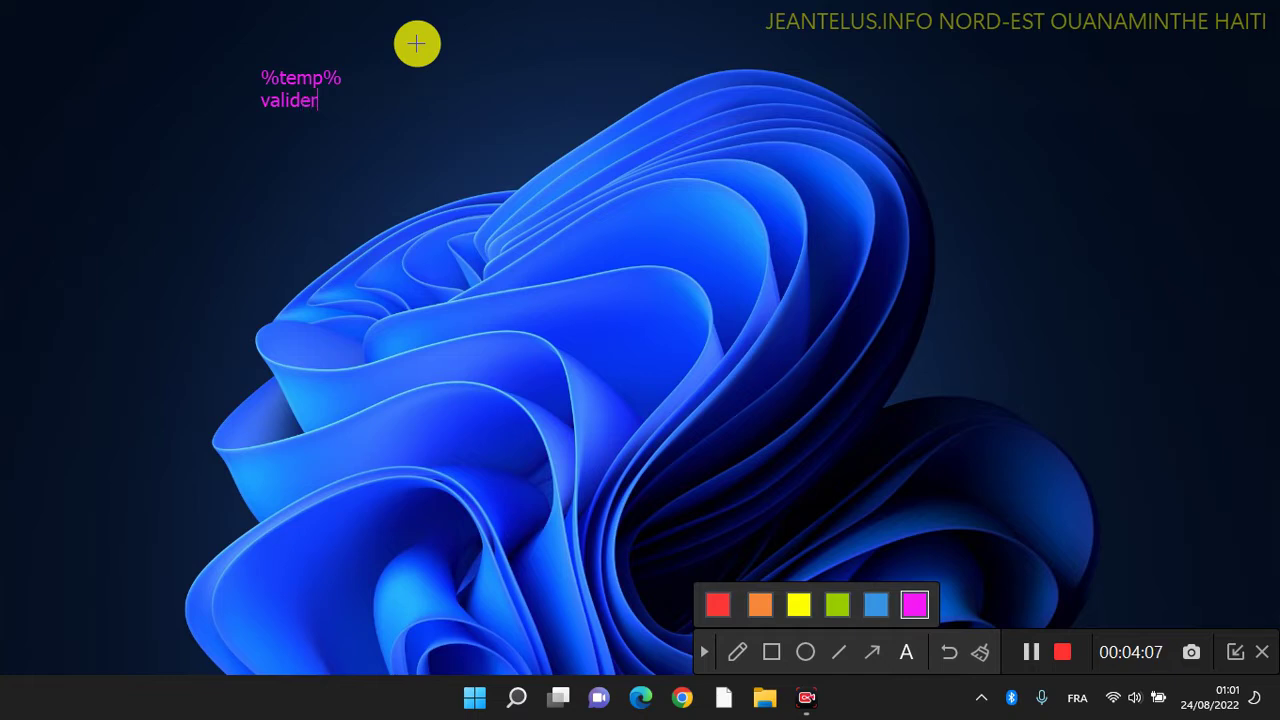
type(" en a puis su")
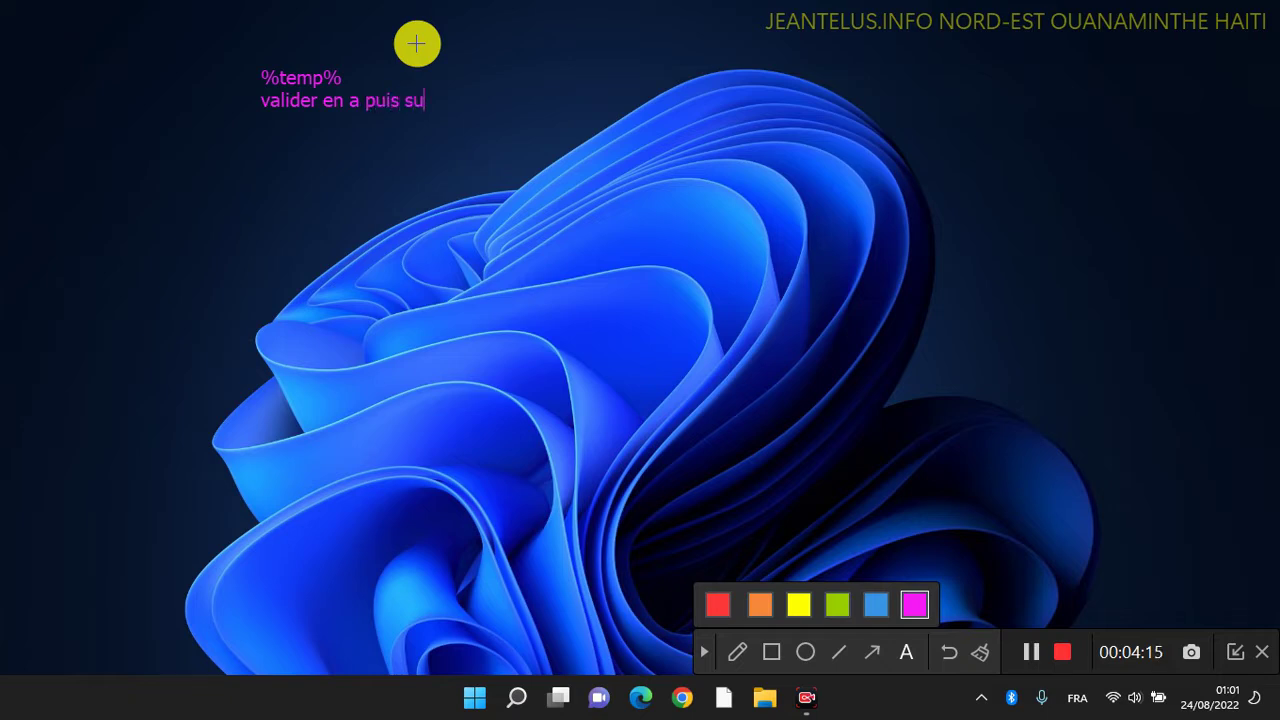
type("r la touche ")
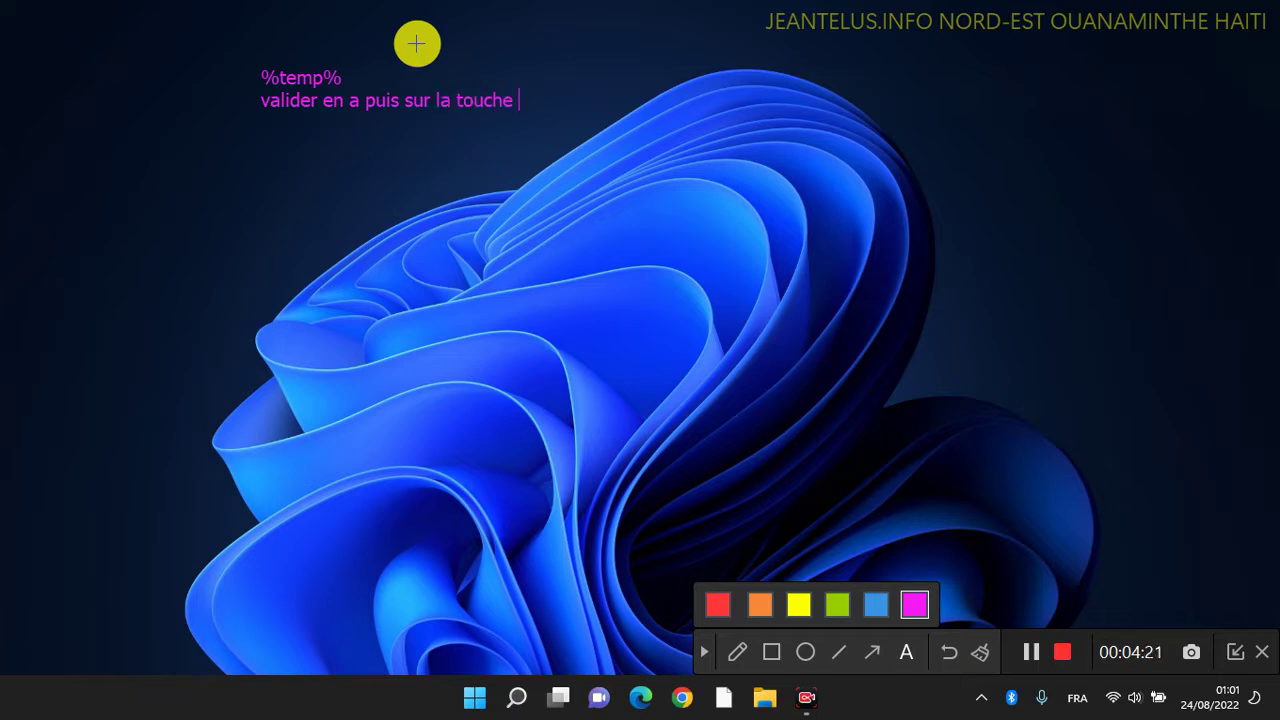
type("\" entre\"")
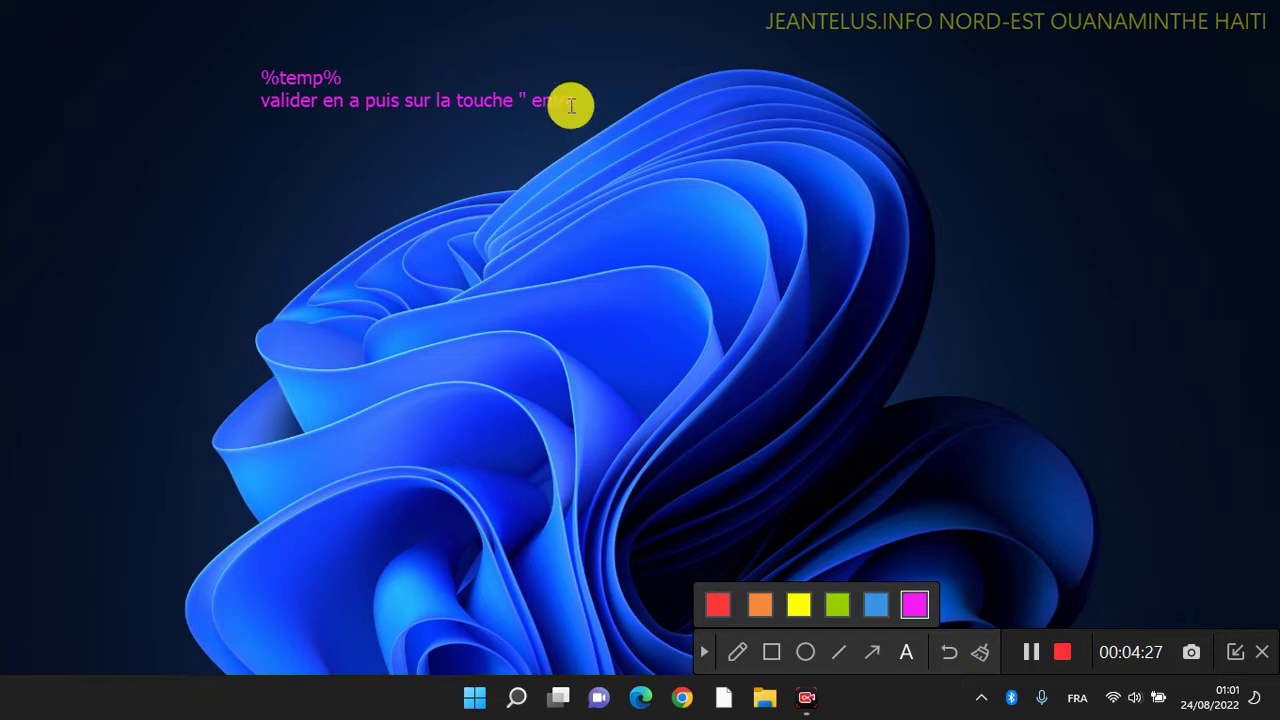
mouse_move(580, 95)
left_mouse_down()
mouse_move(40, 34)
mouse_move(334, 97)
left_mouse_up()
left_click(334, 97)
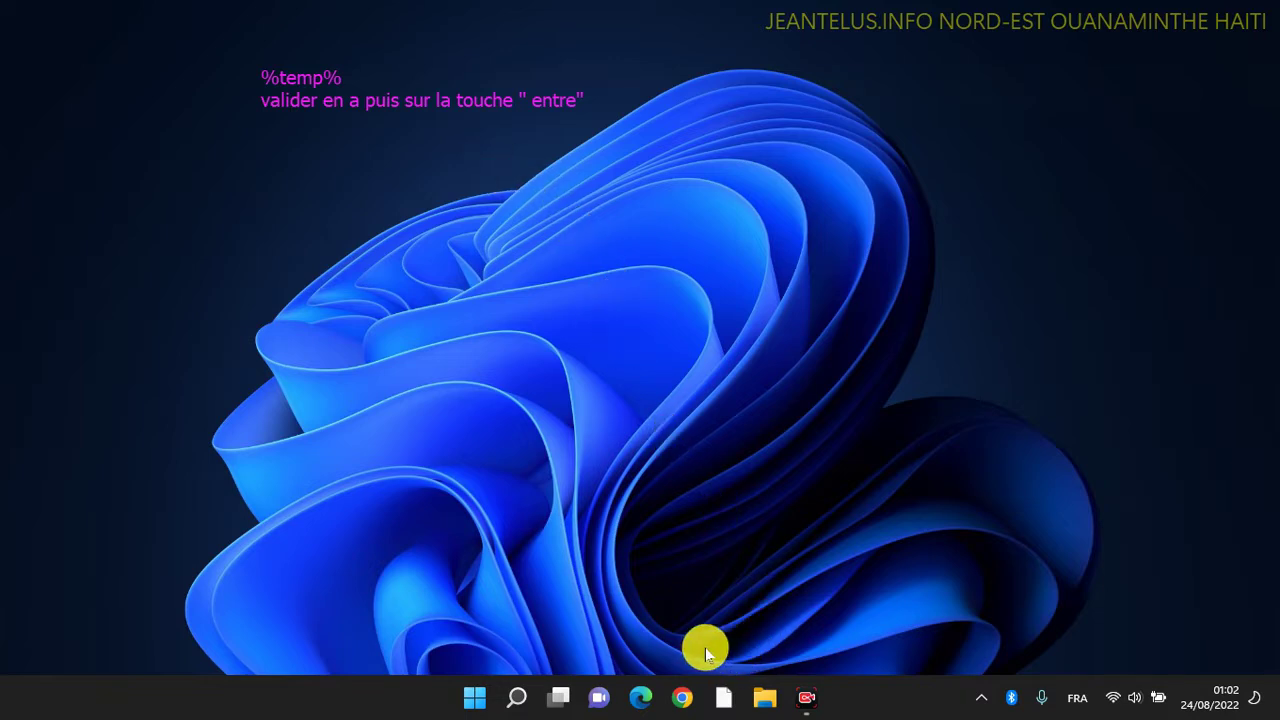
Search for %temp% from Start and open the user's Temp folder
left_click(474, 697)
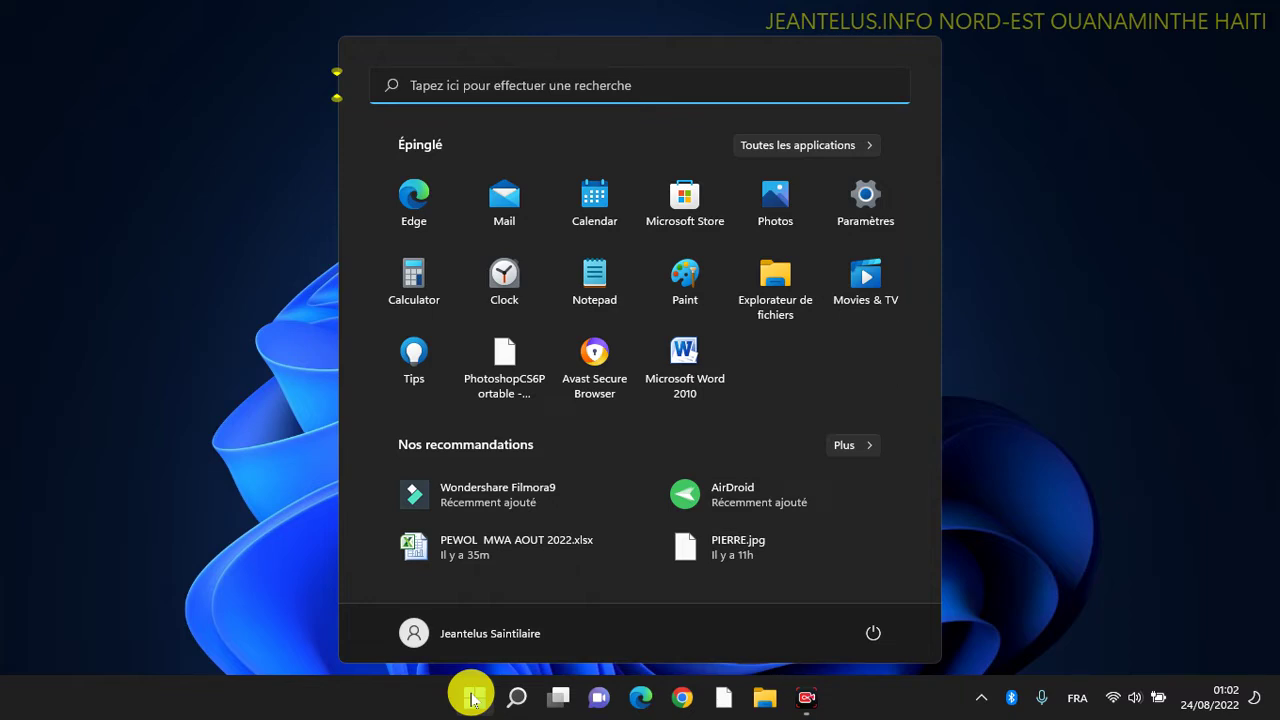
type("%tem")
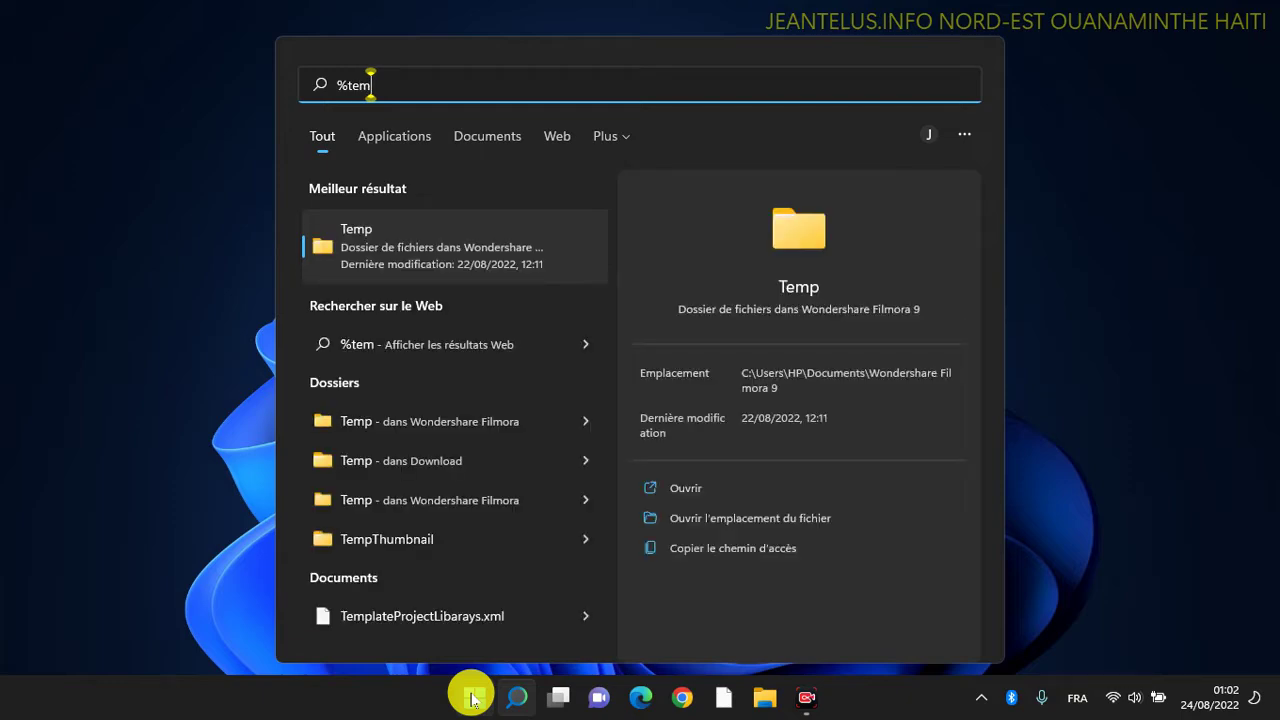
type("p")
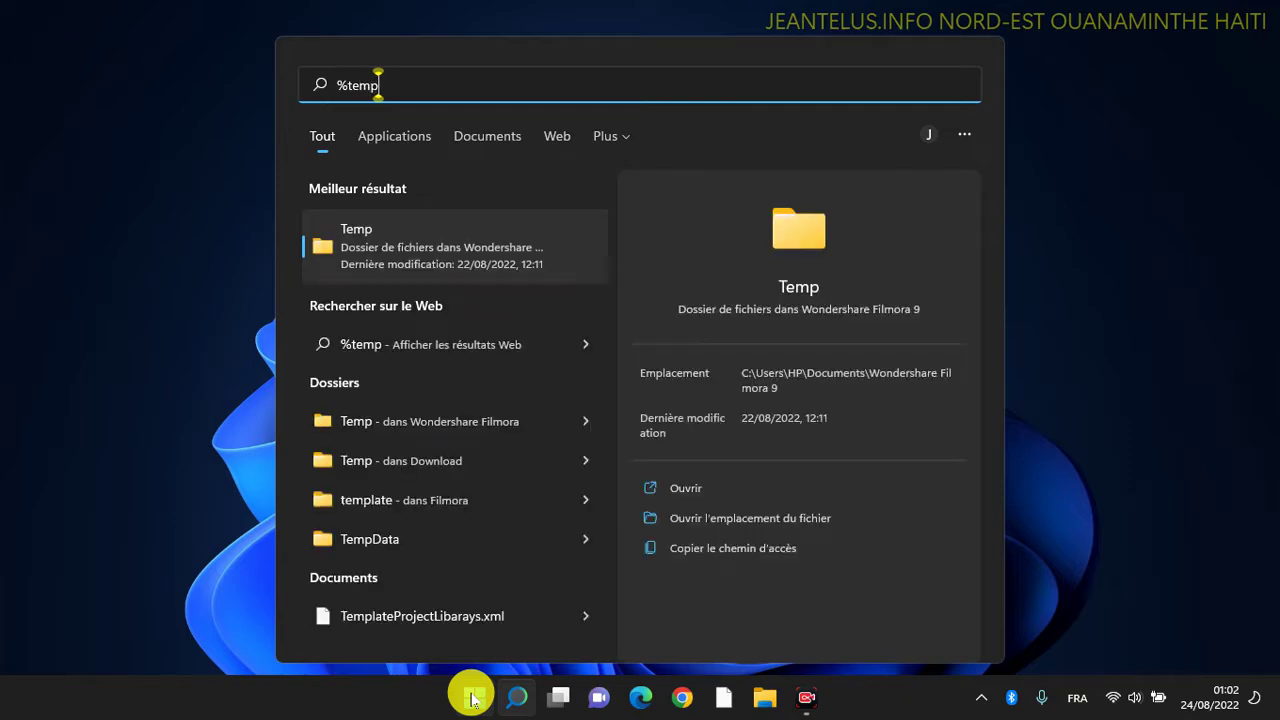
type("%")
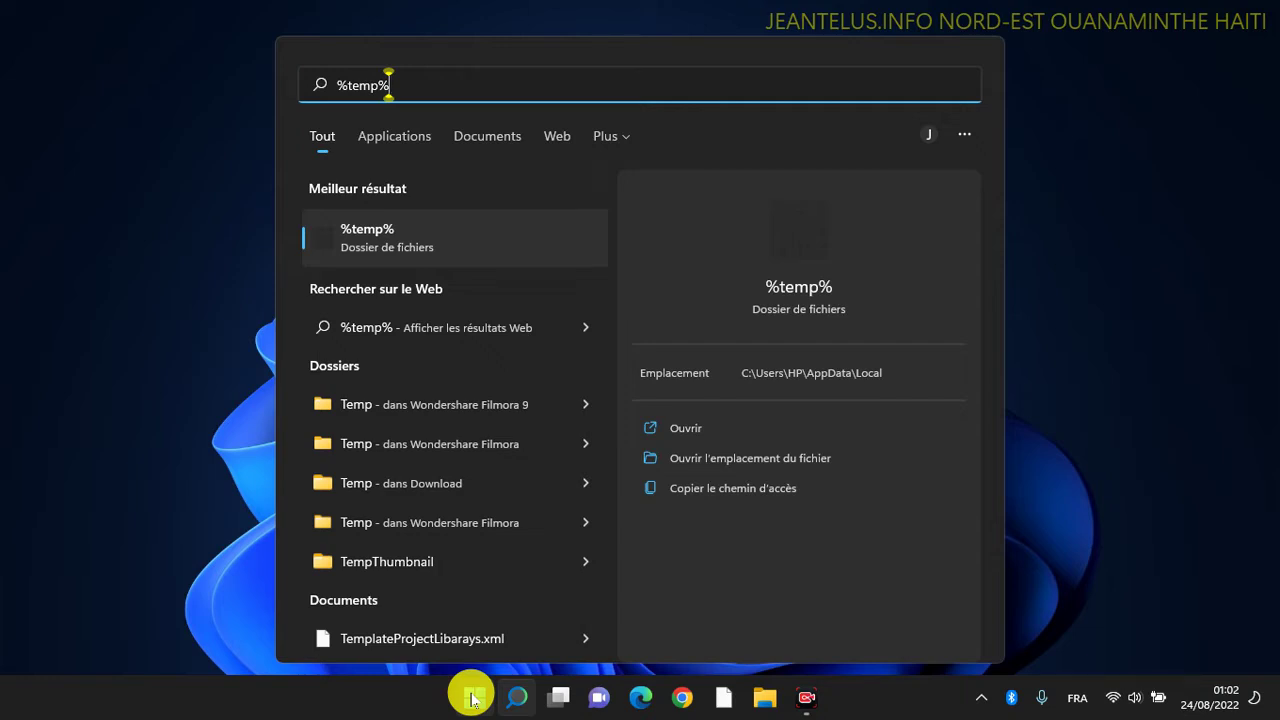
key("Return")
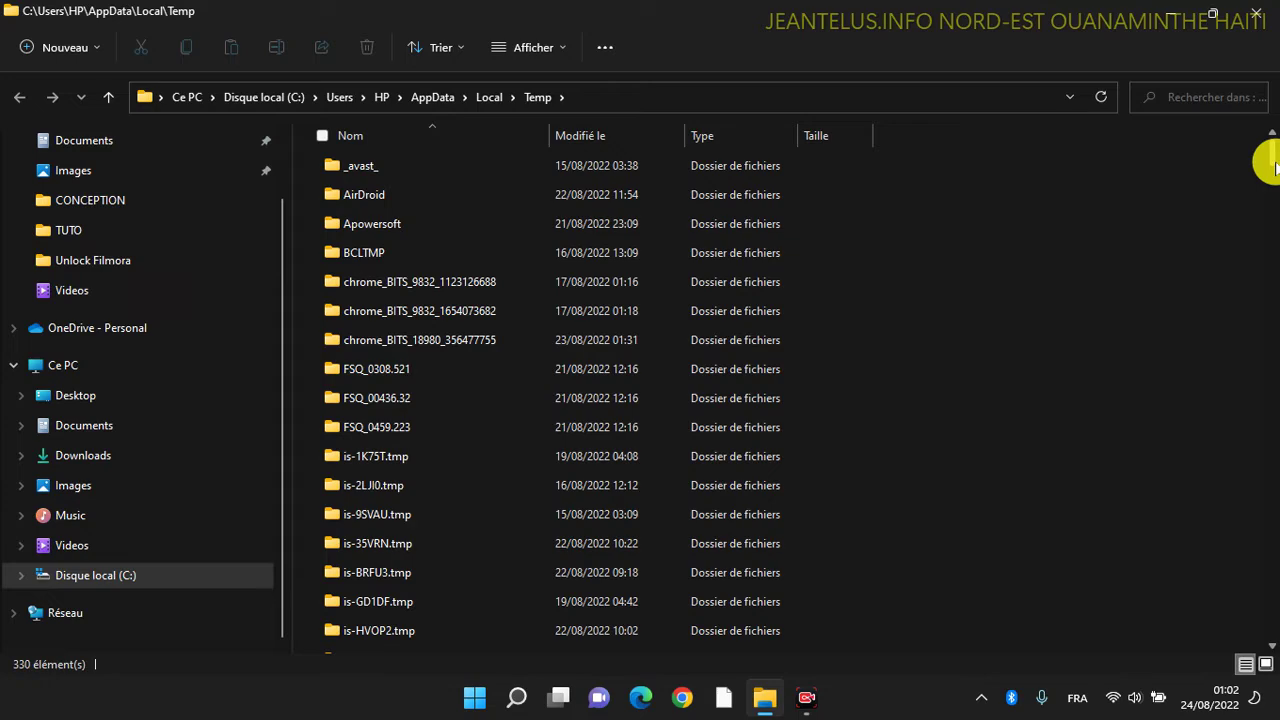
Switch the Temp folder's view to large icons
left_click_drag(1272, 162, 1274, 148)
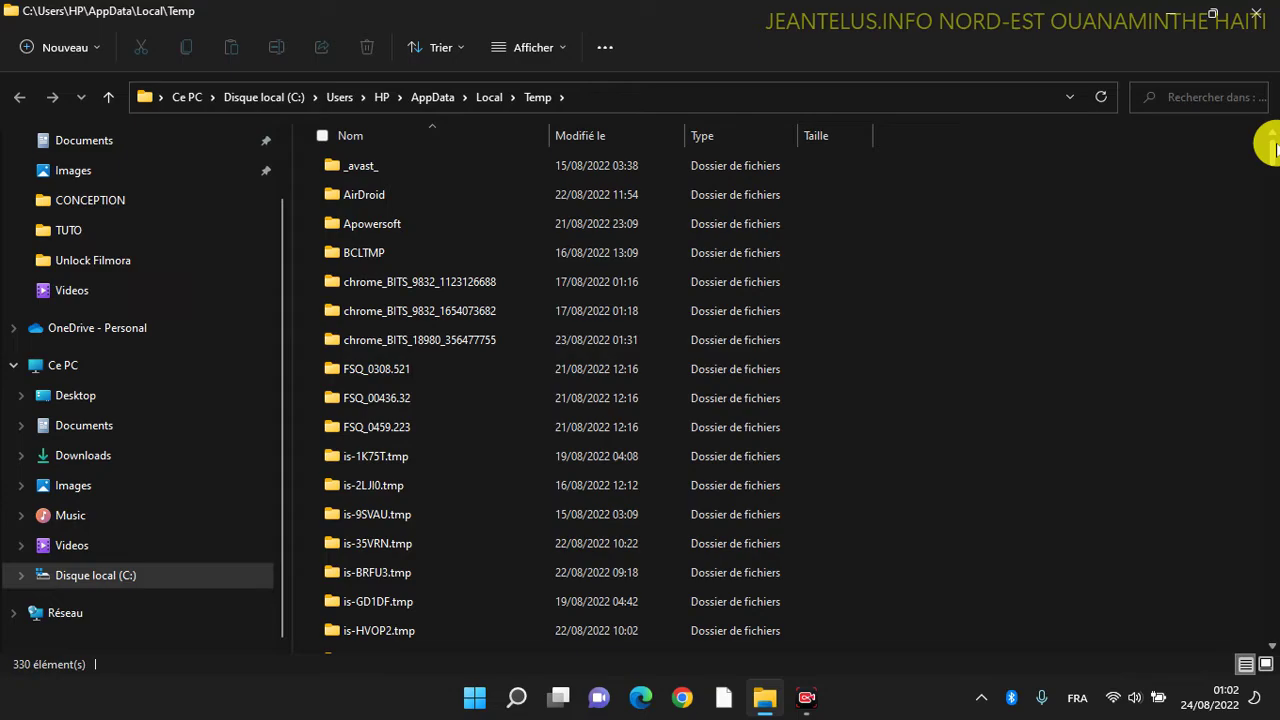
left_click_drag(1273, 148, 1250, 96)
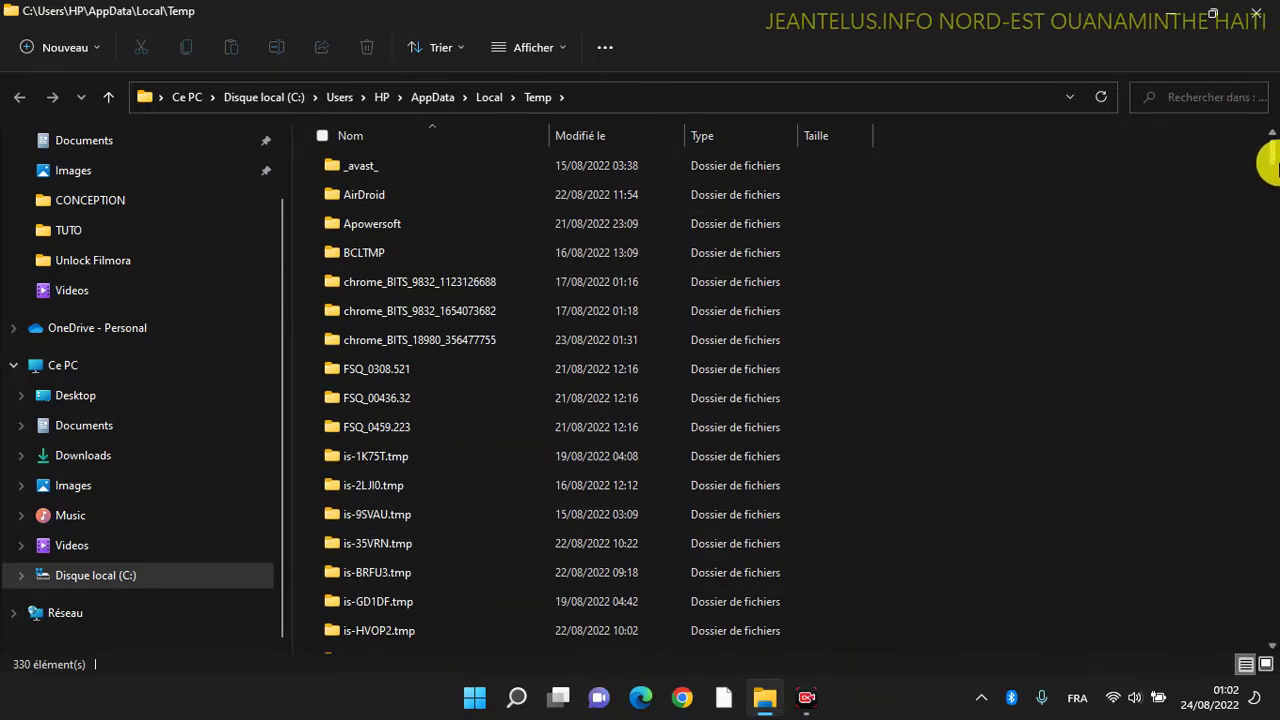
left_click_drag(1270, 165, 1229, 120)
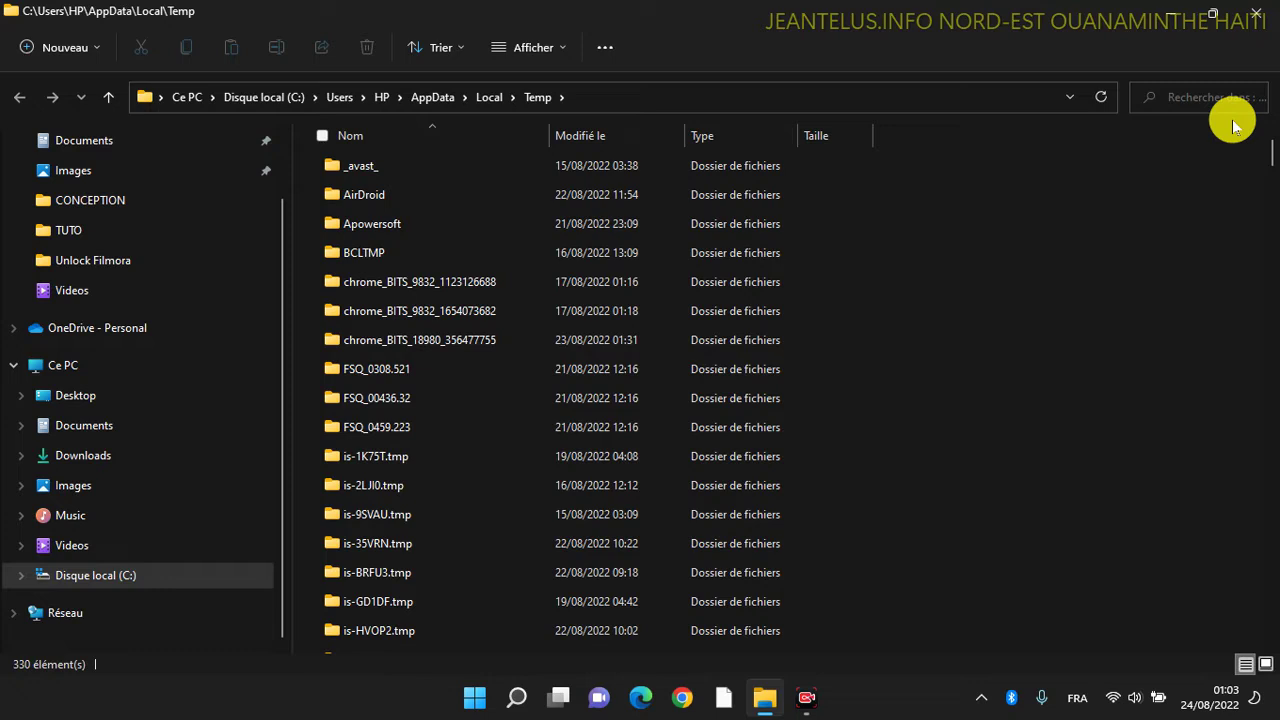
left_click(486, 263)
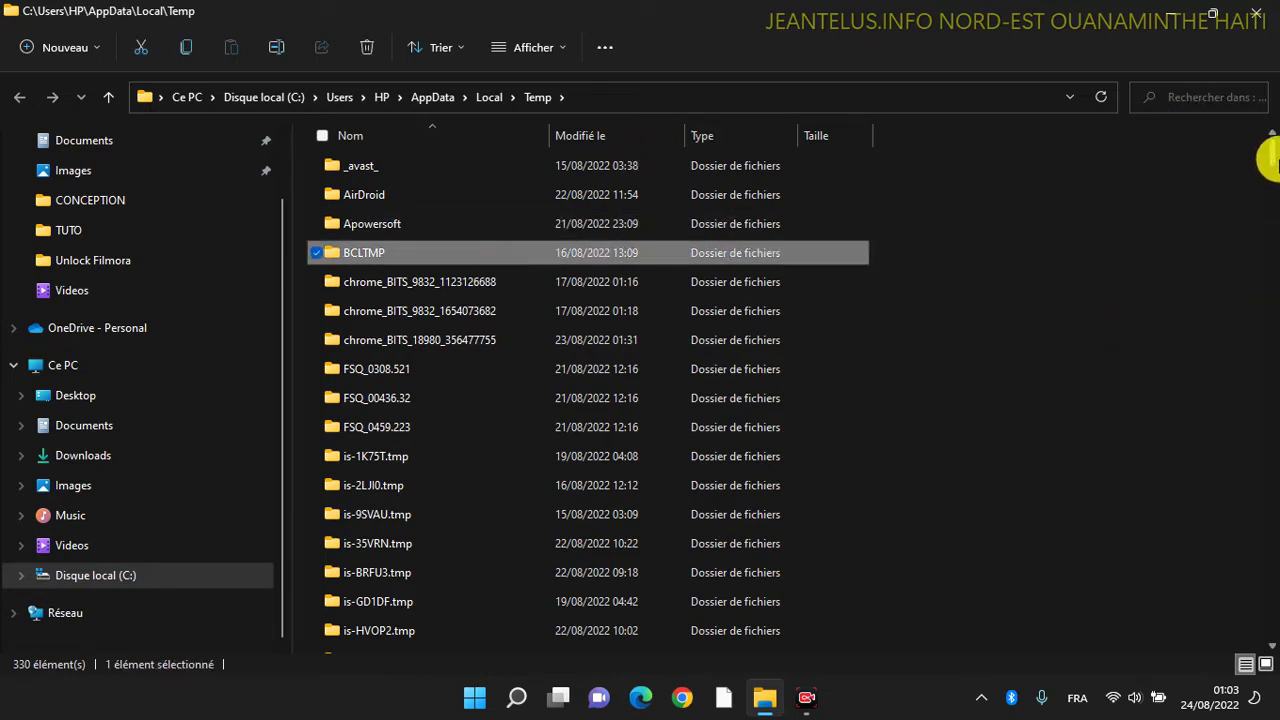
left_click_drag(1272, 148, 1266, 523)
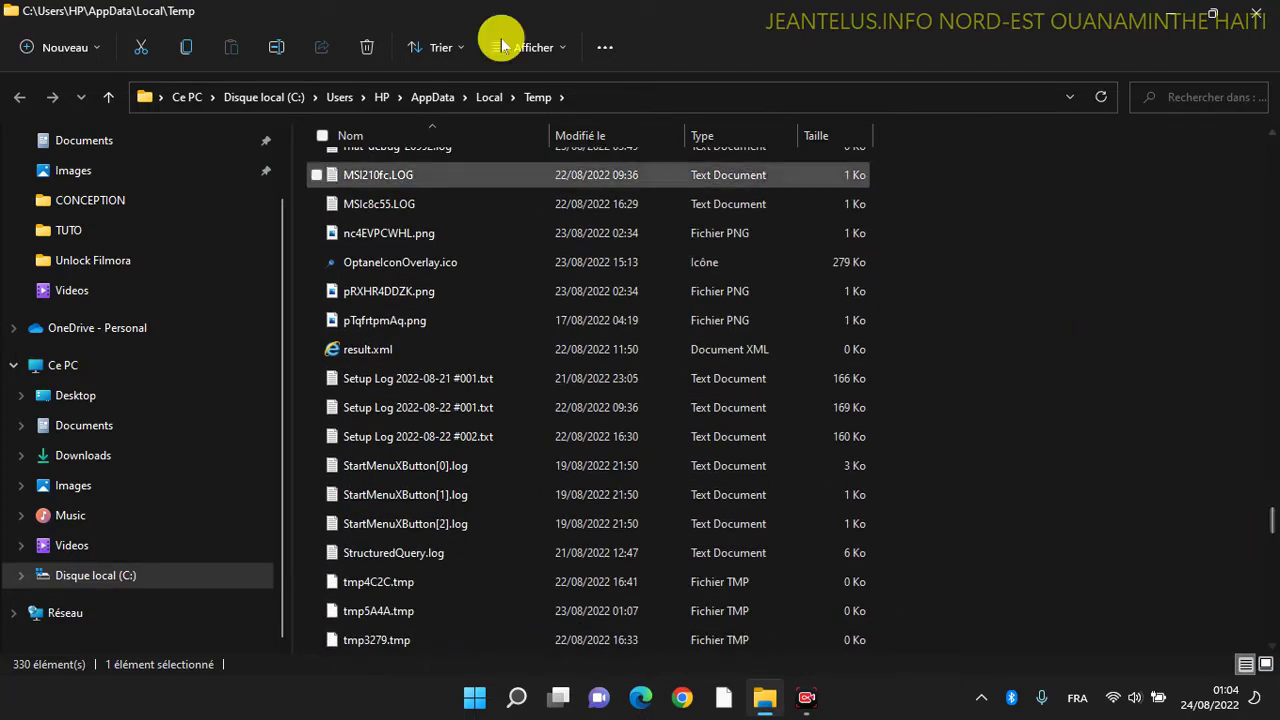
left_click(533, 52)
left_click(528, 139)
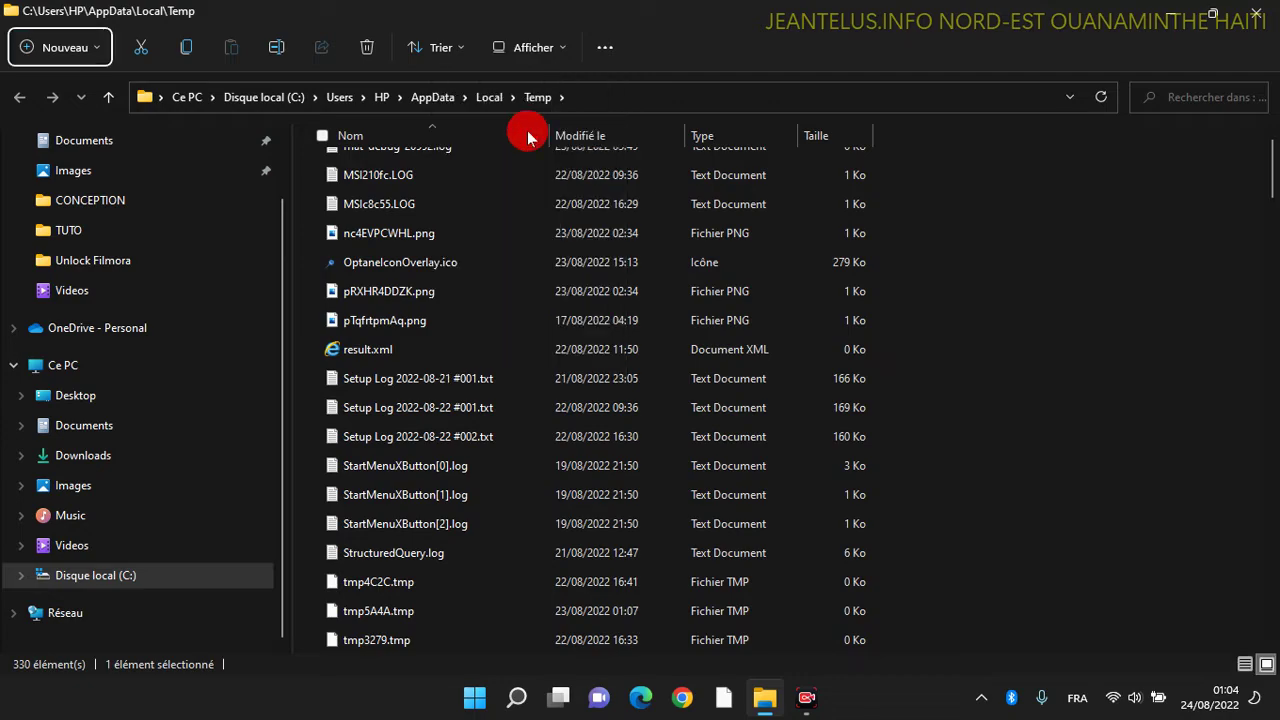
Look through the folders and files stored in the Temp folder
left_click_drag(1274, 182, 1272, 280)
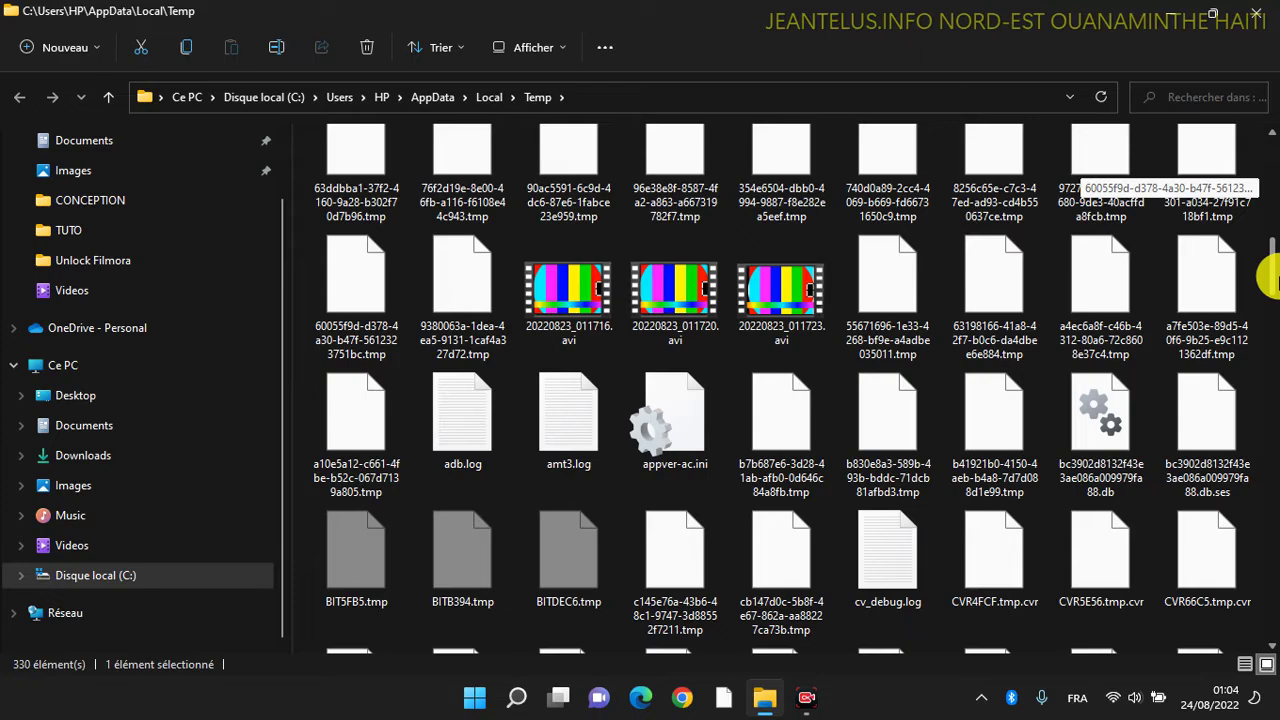
left_click_drag(1270, 280, 1272, 138)
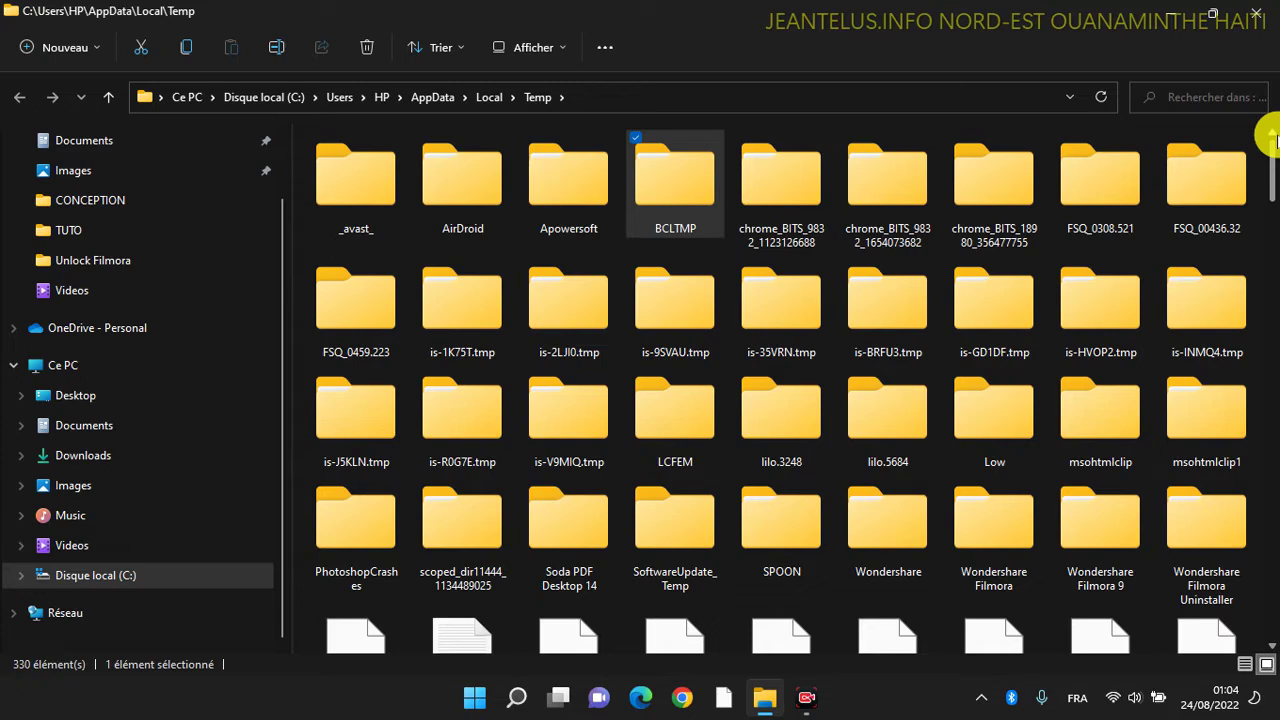
left_click_drag(1272, 138, 1268, 581)
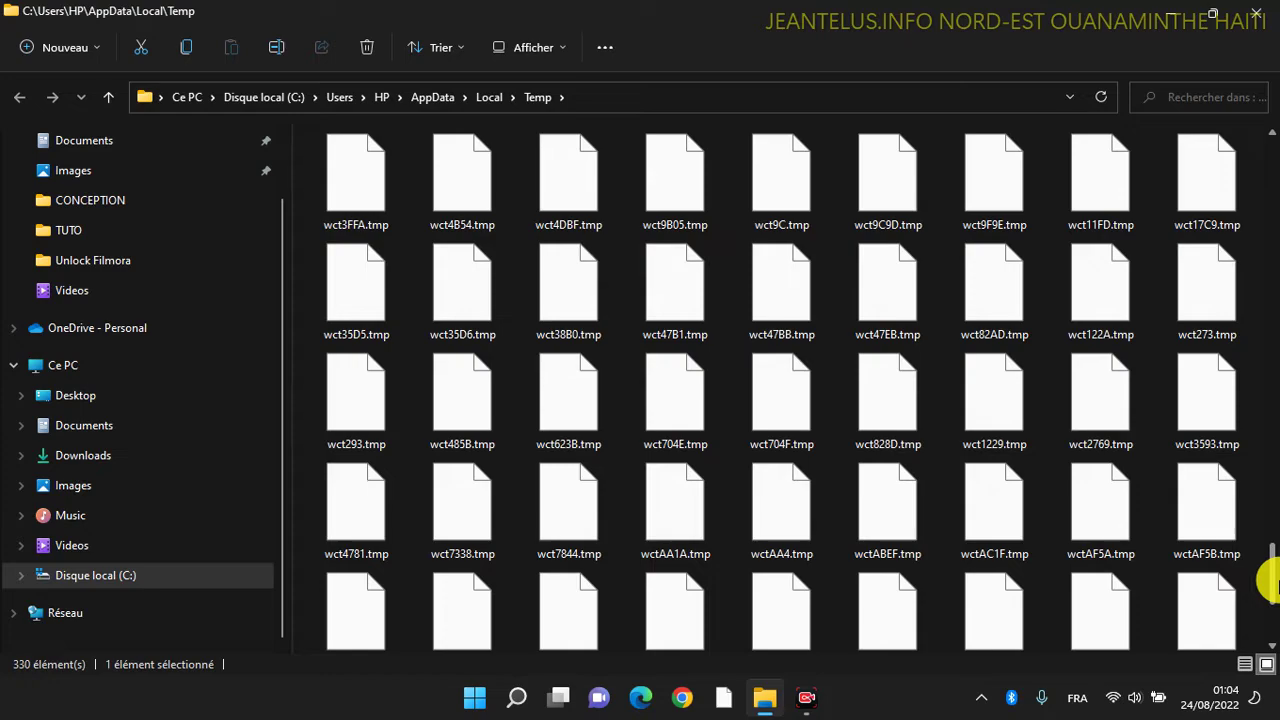
scroll(1262, 600, "up", 3)
left_click_drag(1270, 545, 1272, 320)
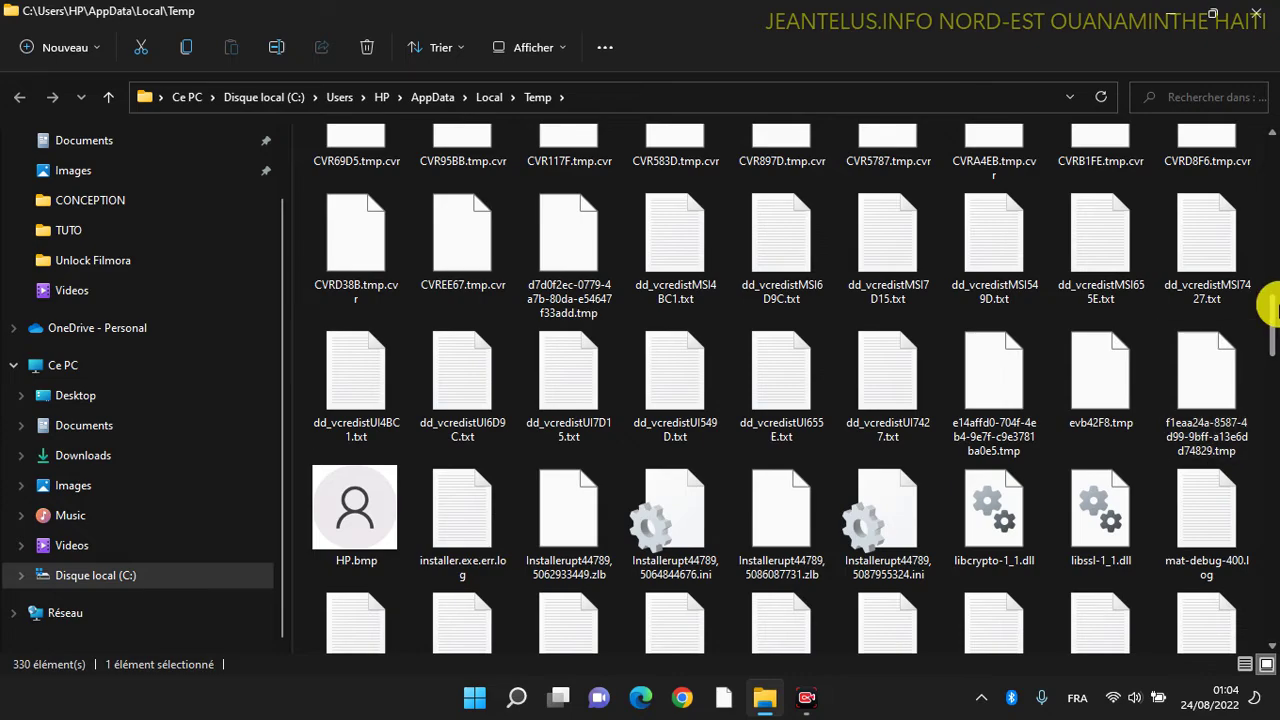
left_click_drag(1271, 325, 1266, 134)
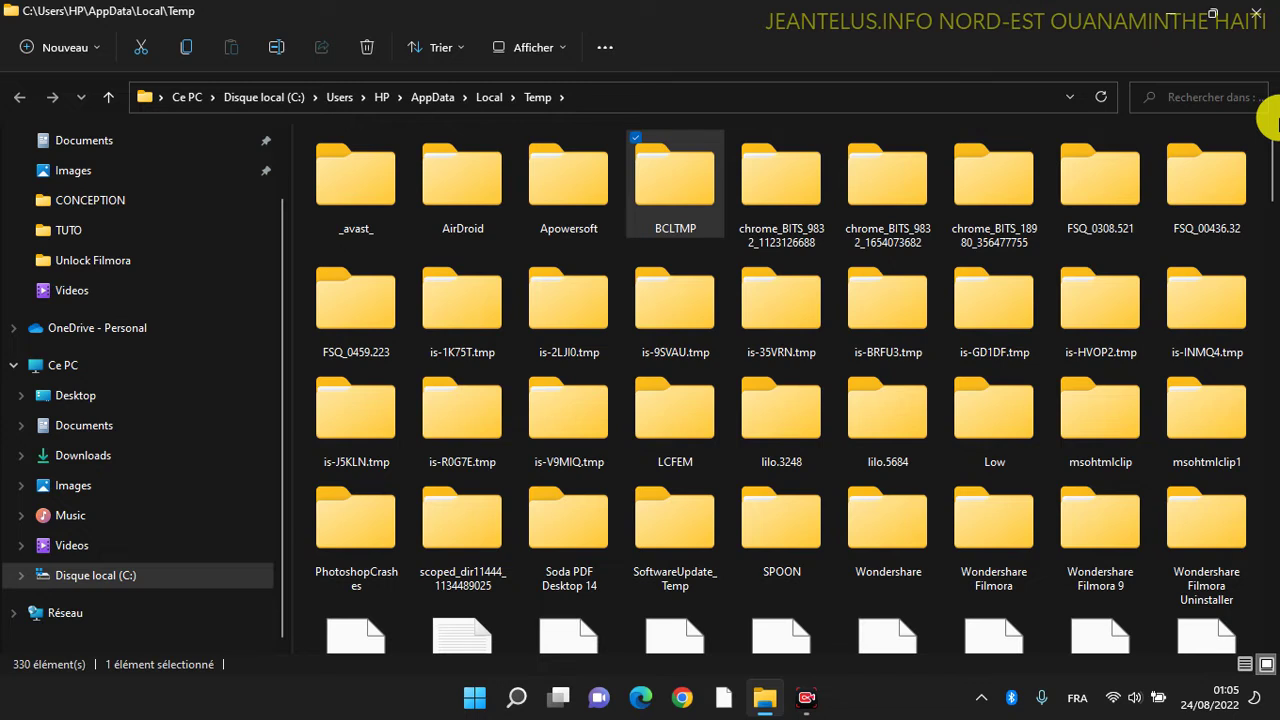
Select all items in the Temp folder and delete them
left_click(802, 199)
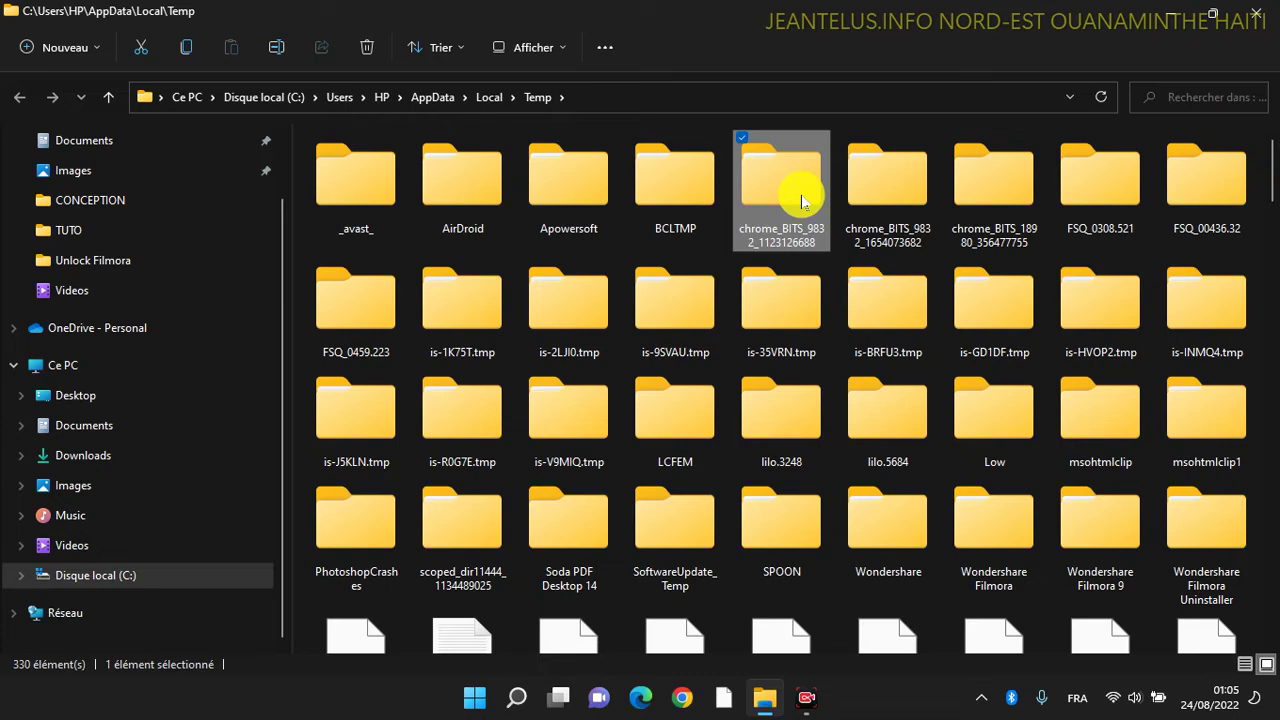
key("ctrl+a")
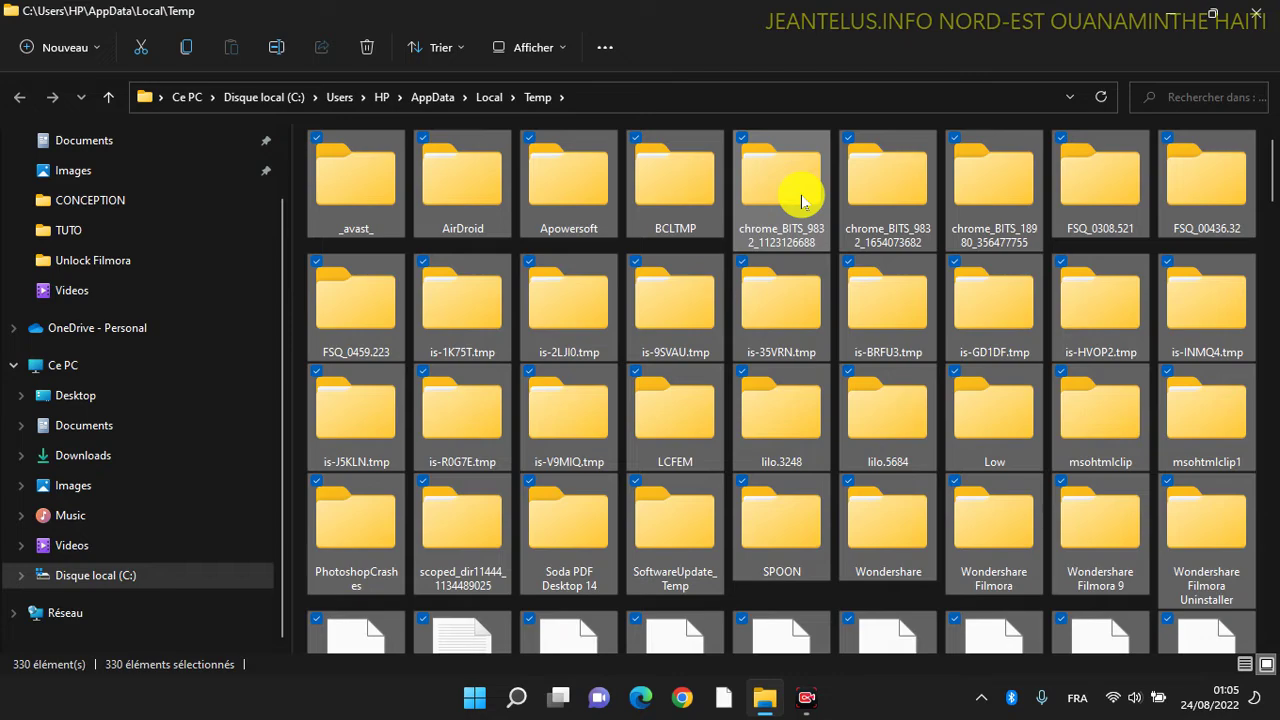
scroll(803, 200, "down", 20)
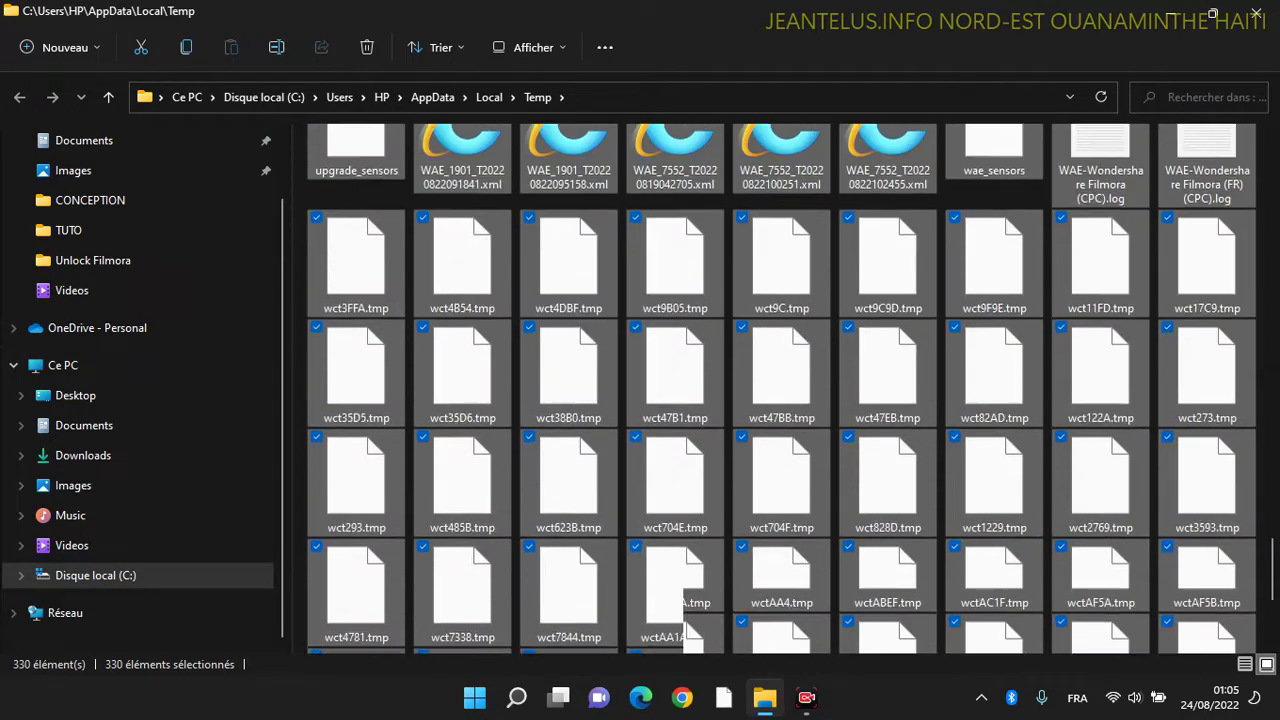
scroll(780, 390, "up", 10)
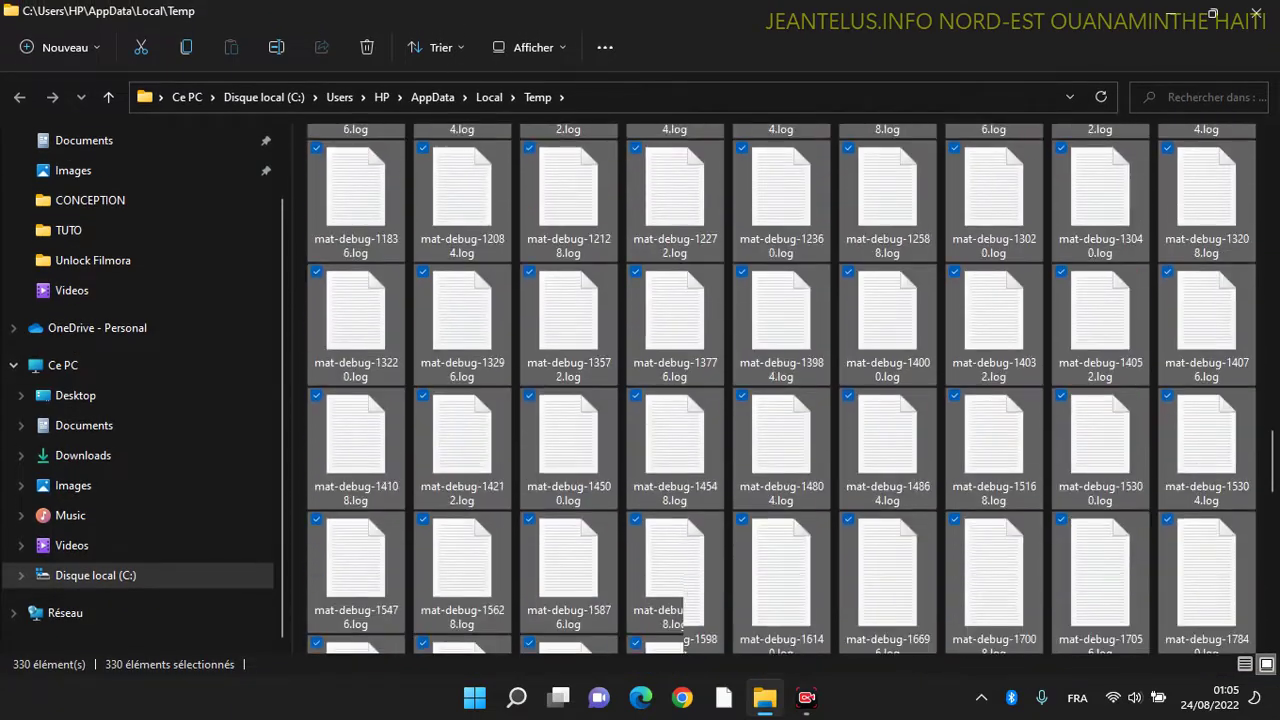
scroll(790, 390, "up", 10)
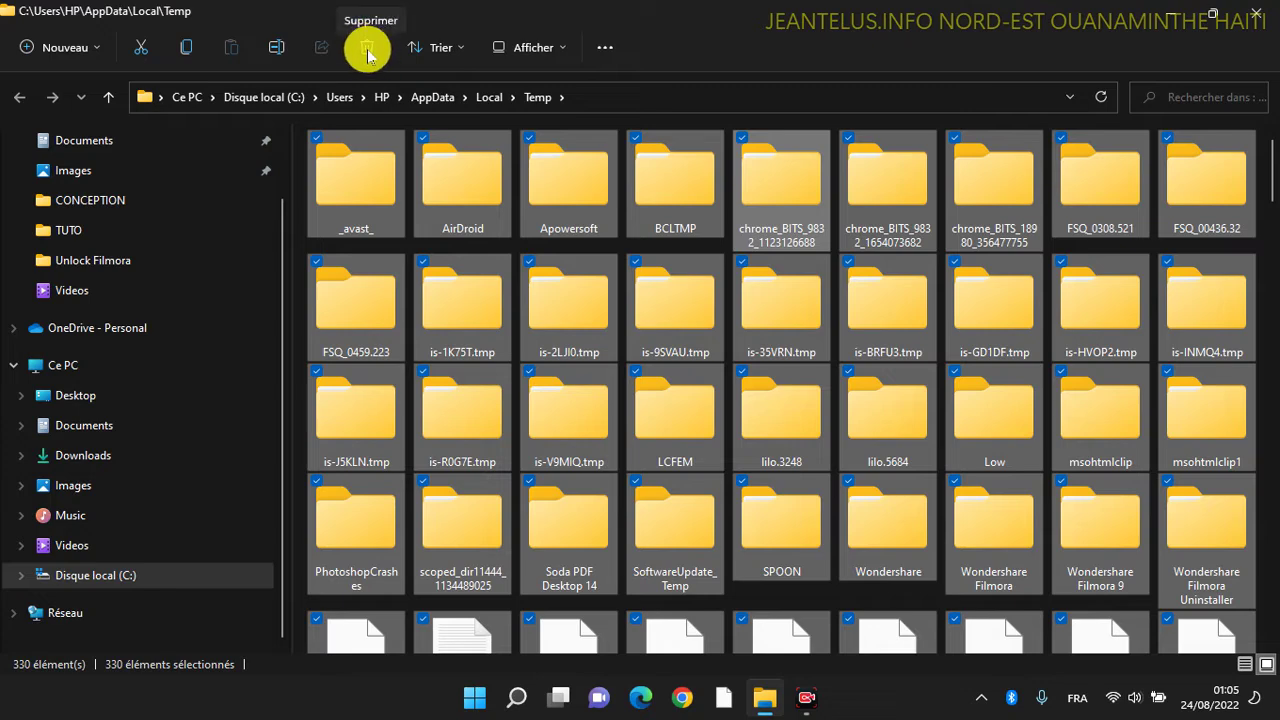
right_click(676, 181)
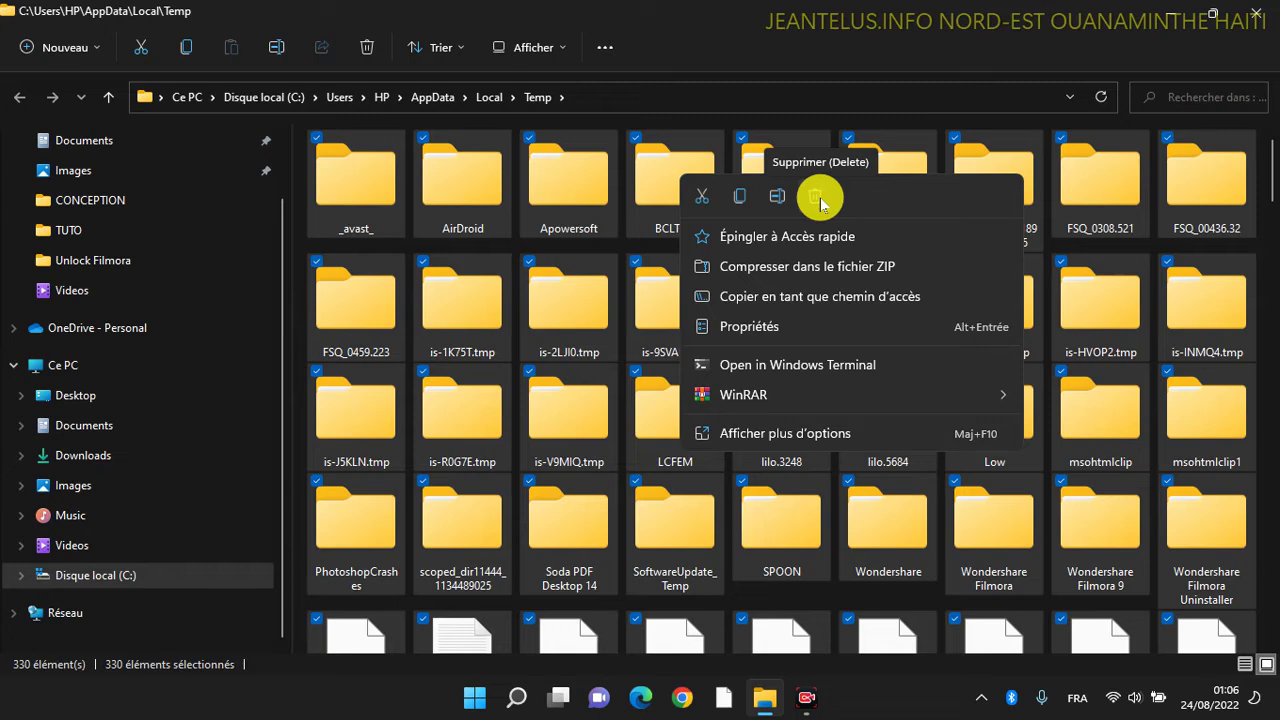
left_click(781, 433)
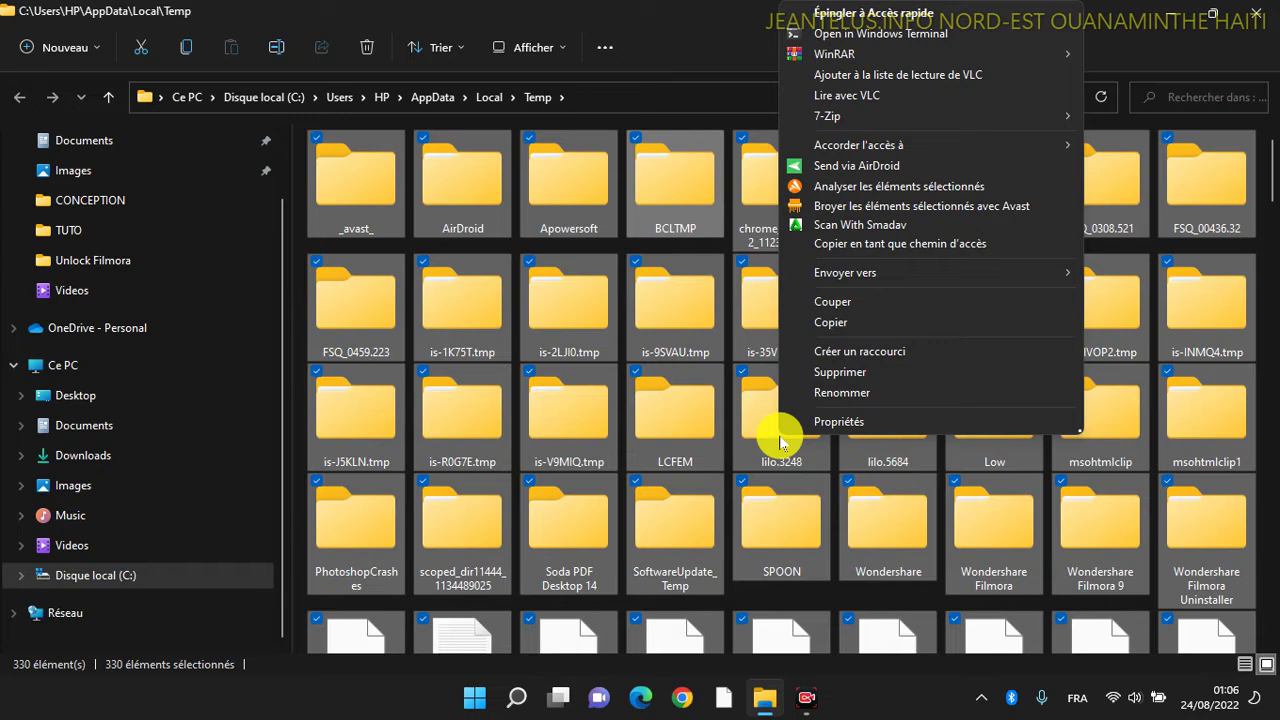
left_click(853, 374)
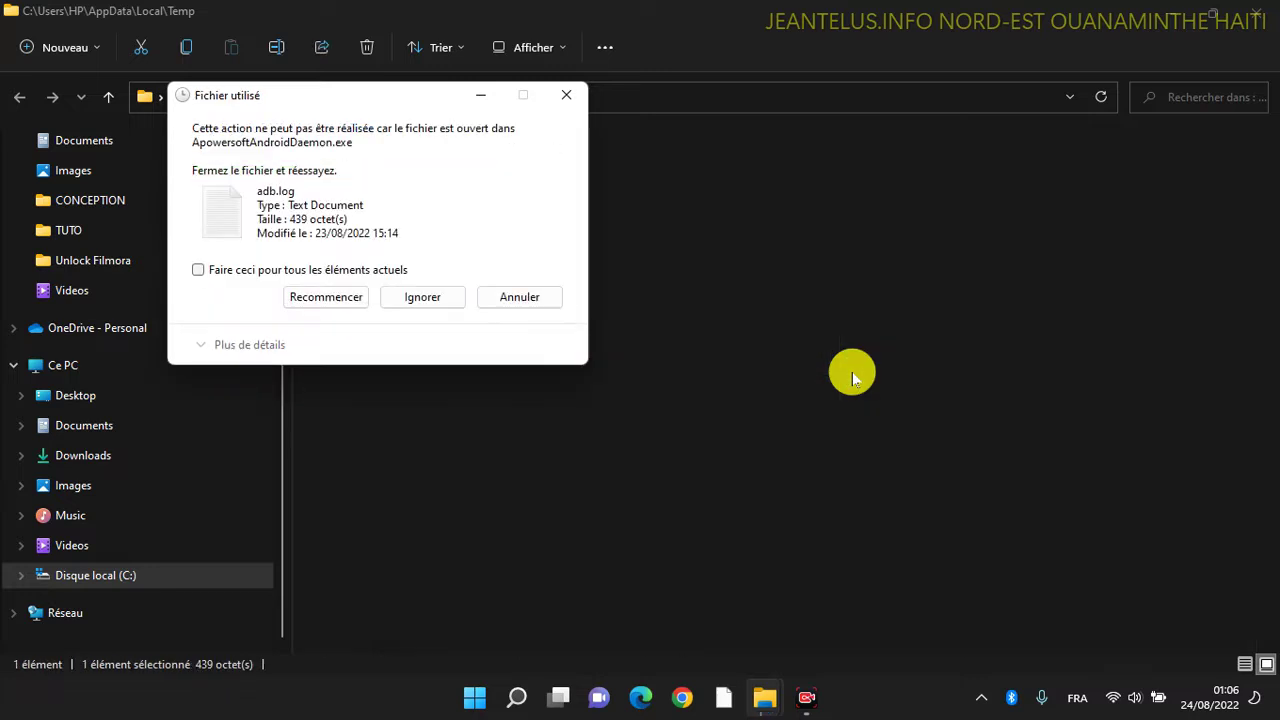
Retry deleting the in-use adb.log with the choice applied to all current items, and skip the file
left_click(249, 273)
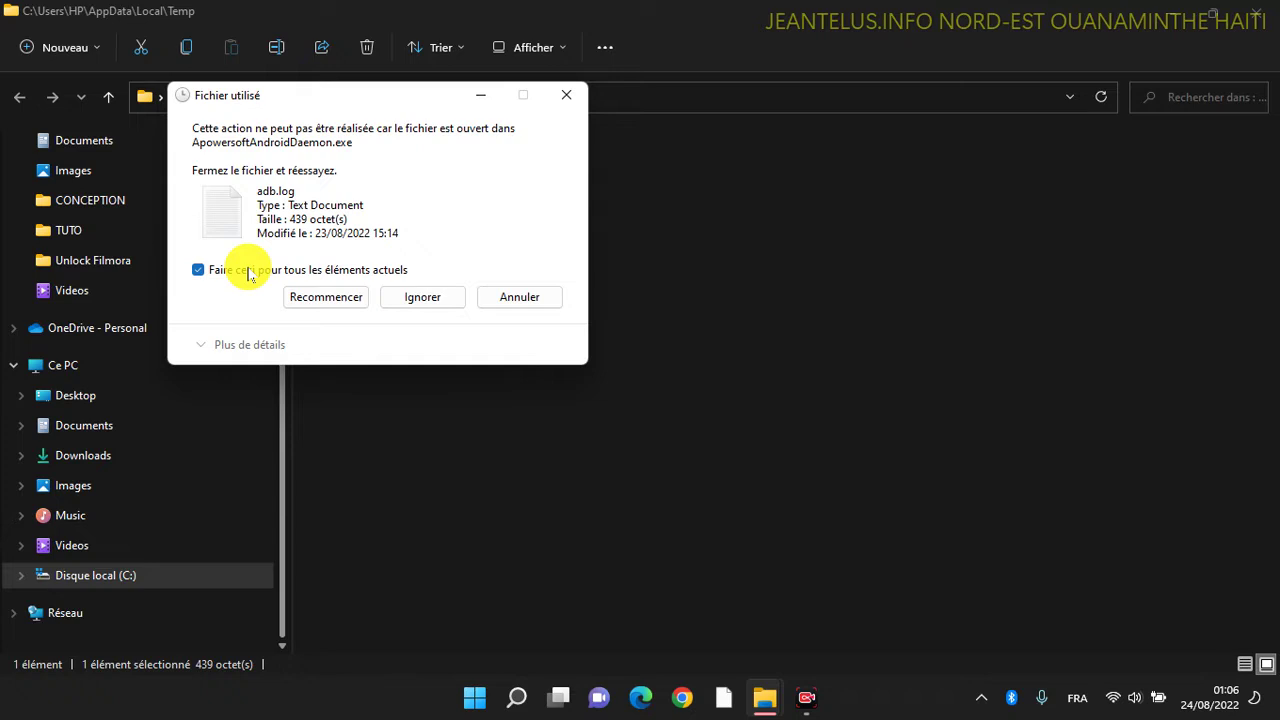
left_click(347, 299)
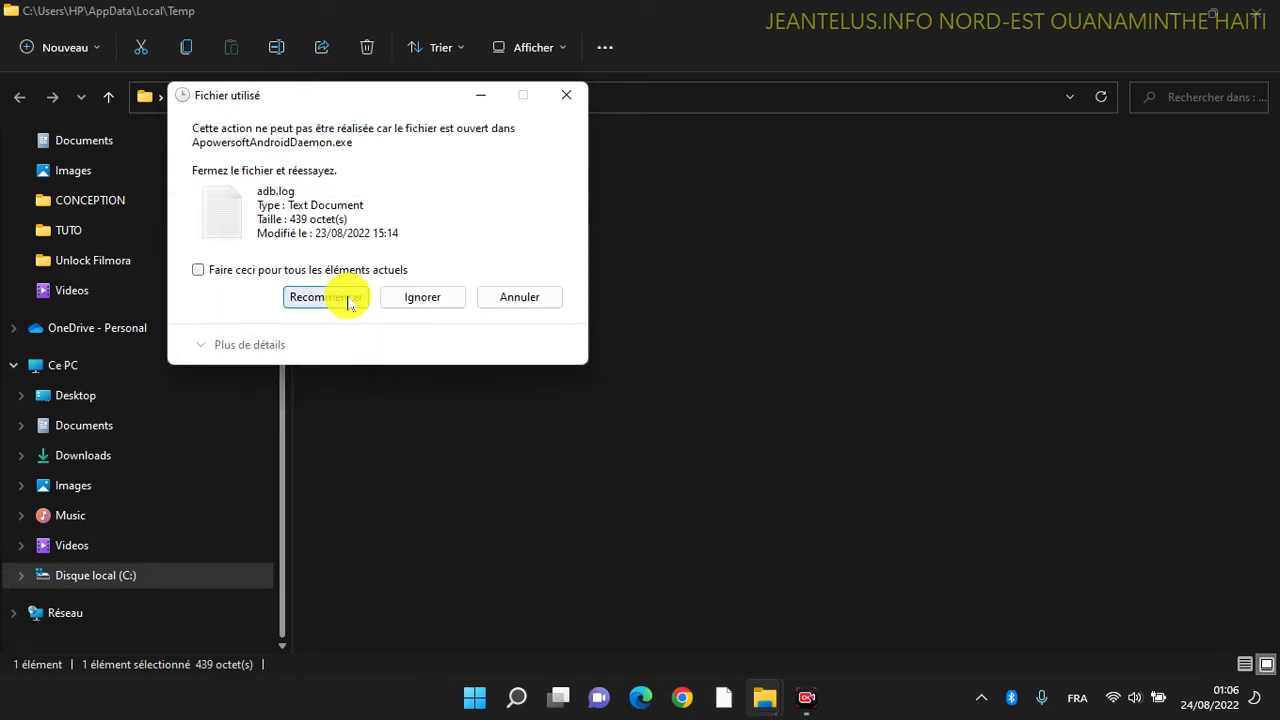
left_click(240, 269)
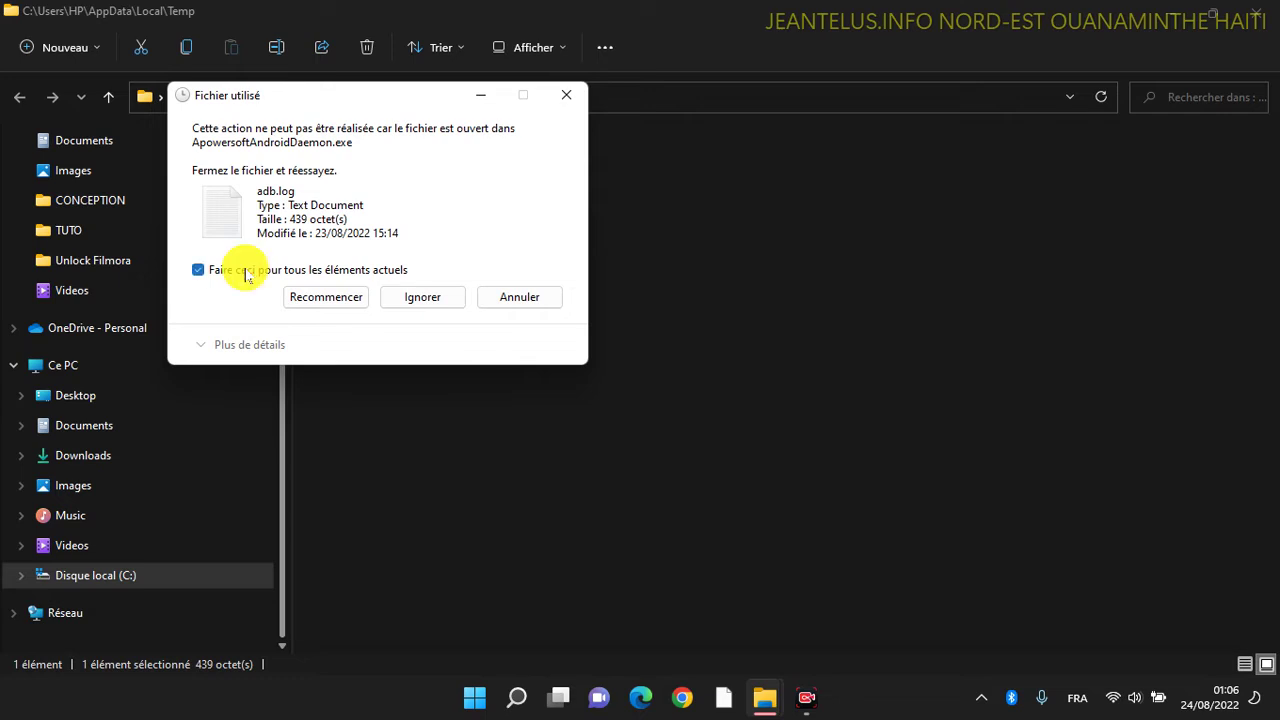
left_click(349, 299)
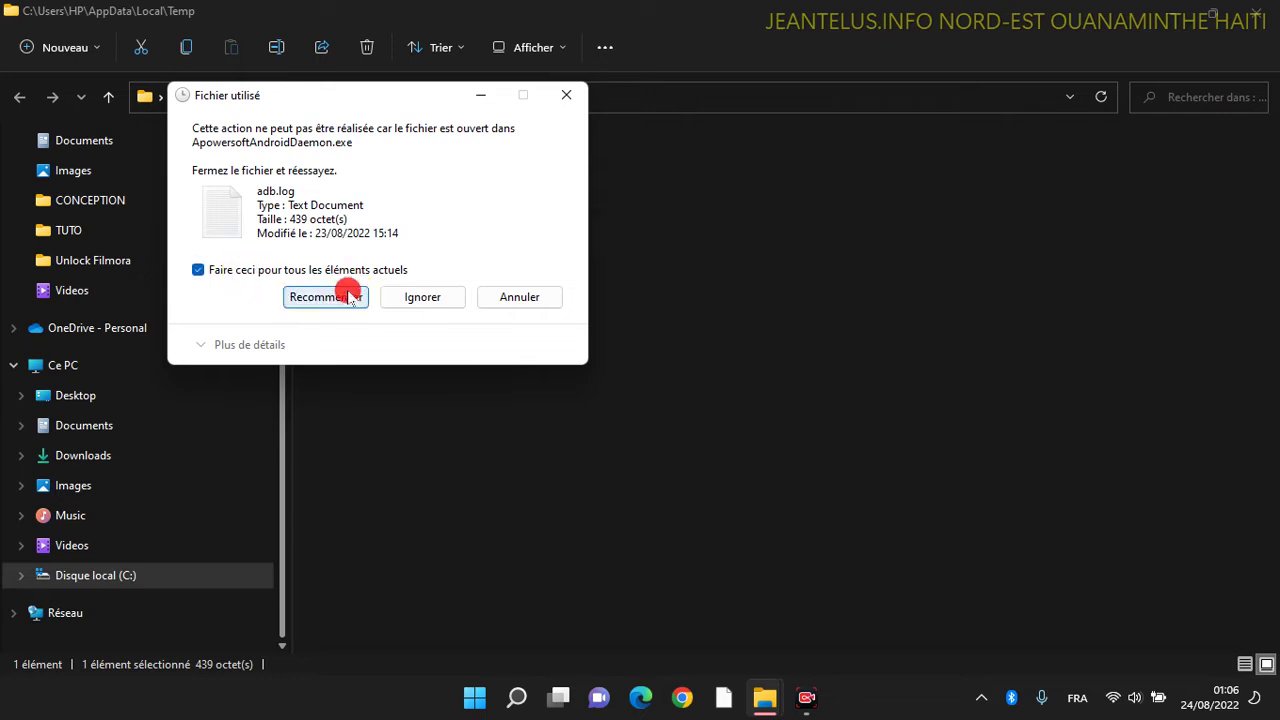
left_click(252, 272)
left_click(418, 296)
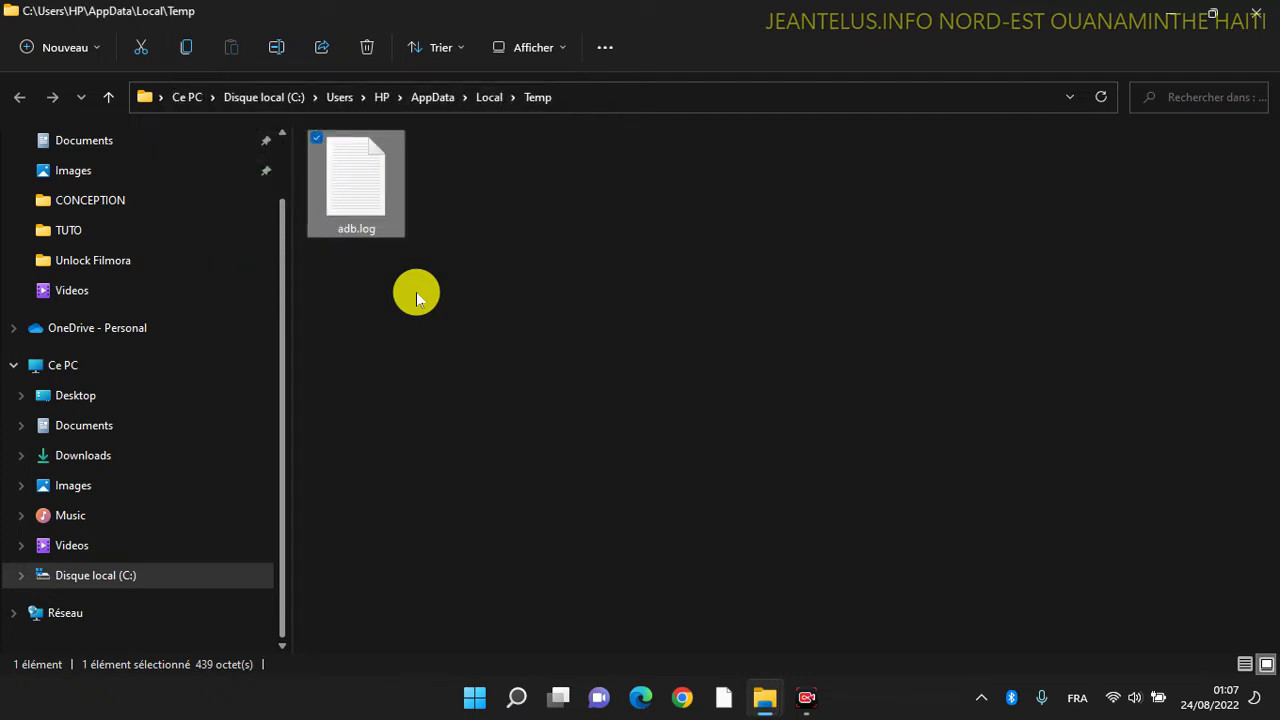
left_click(455, 251)
right_click(457, 252)
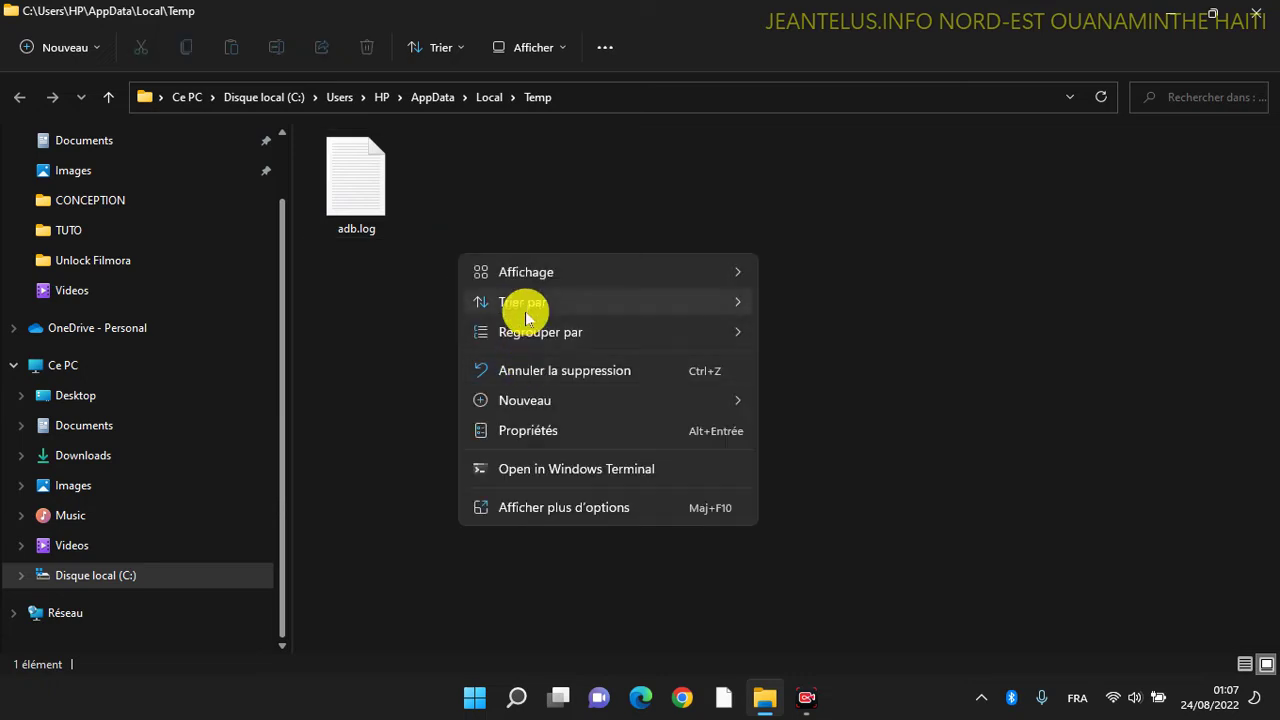
left_click(398, 228)
left_click(515, 222)
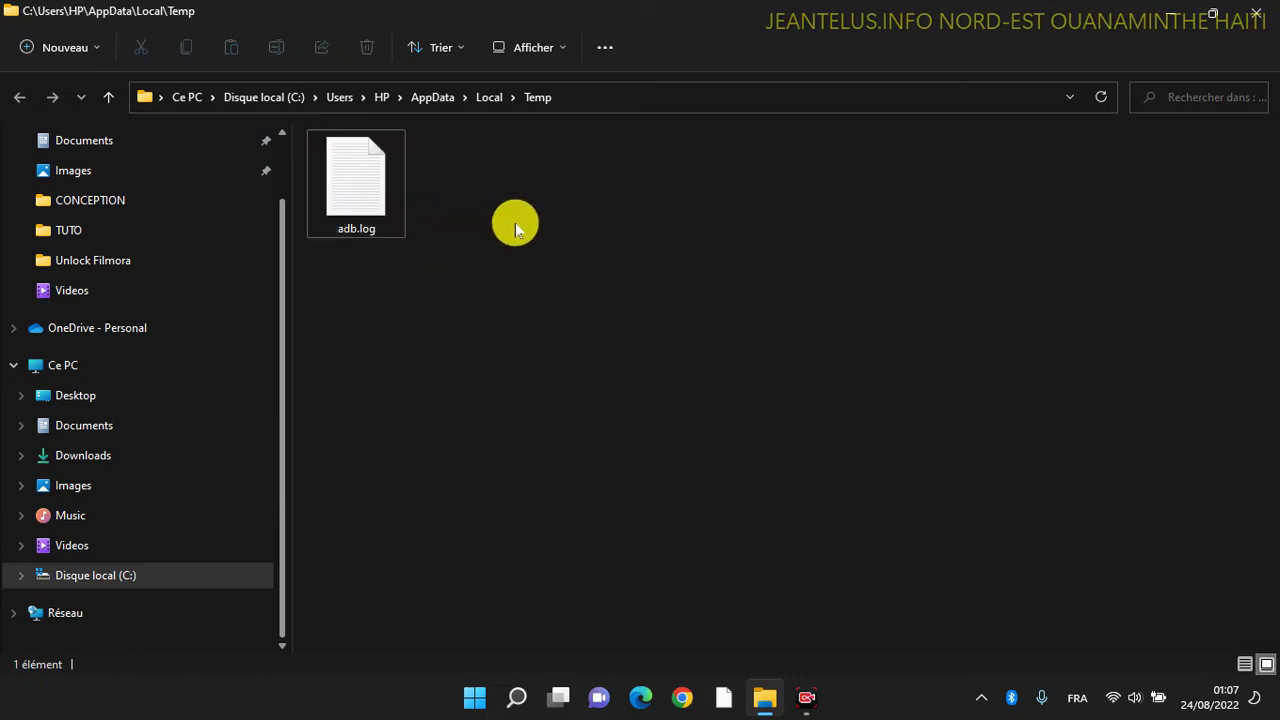
Try to delete adb.log on its own, and check the hidden tray icons for background programs
left_click(351, 188)
left_click(367, 47)
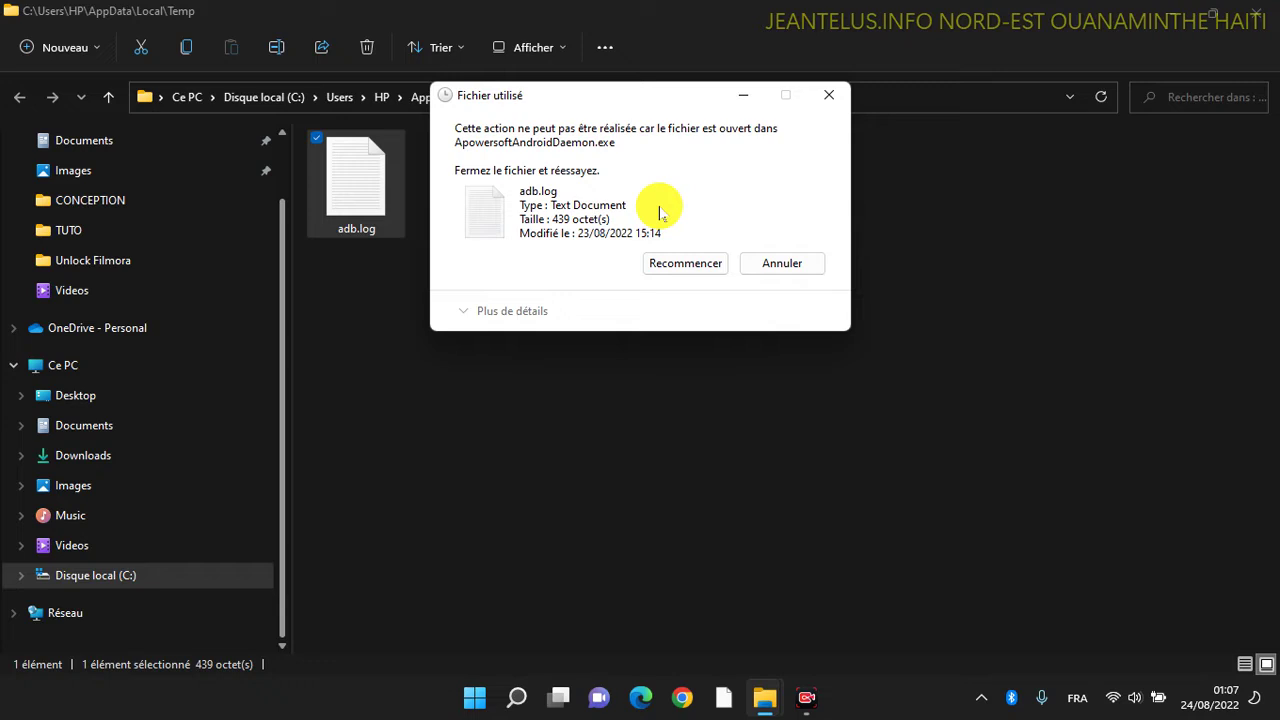
left_click(772, 263)
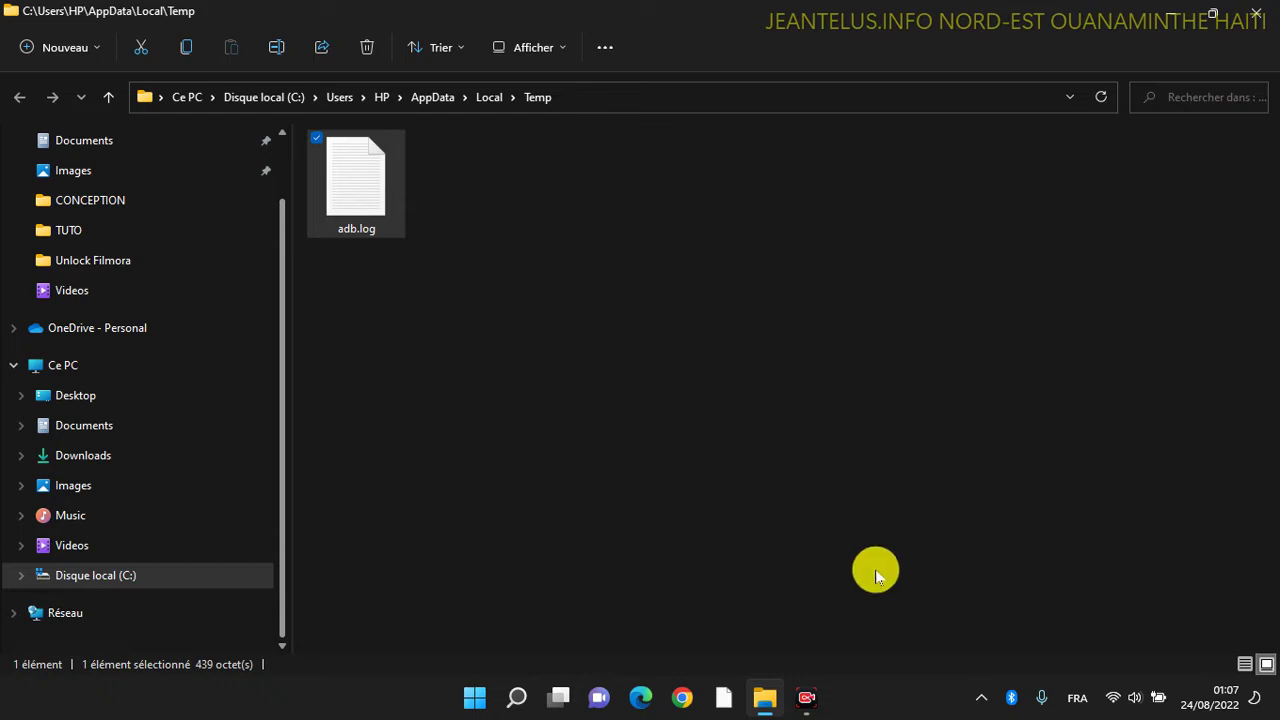
left_click(980, 697)
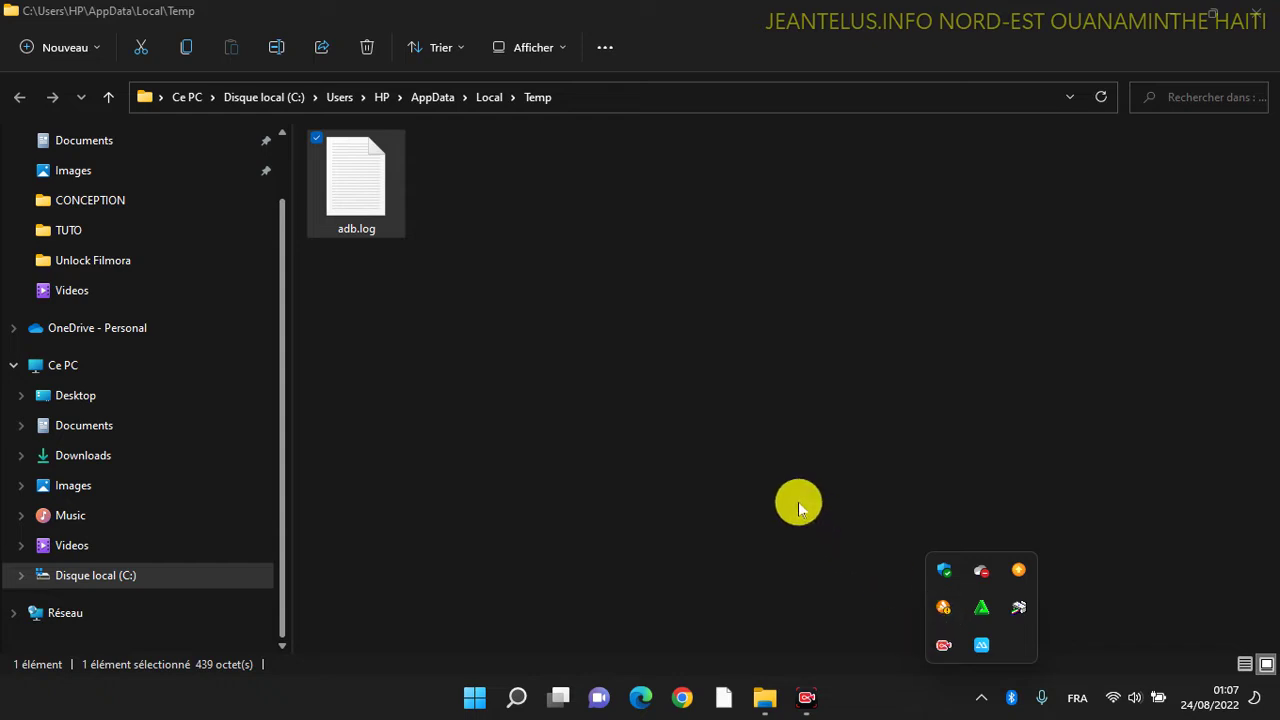
left_click(740, 462)
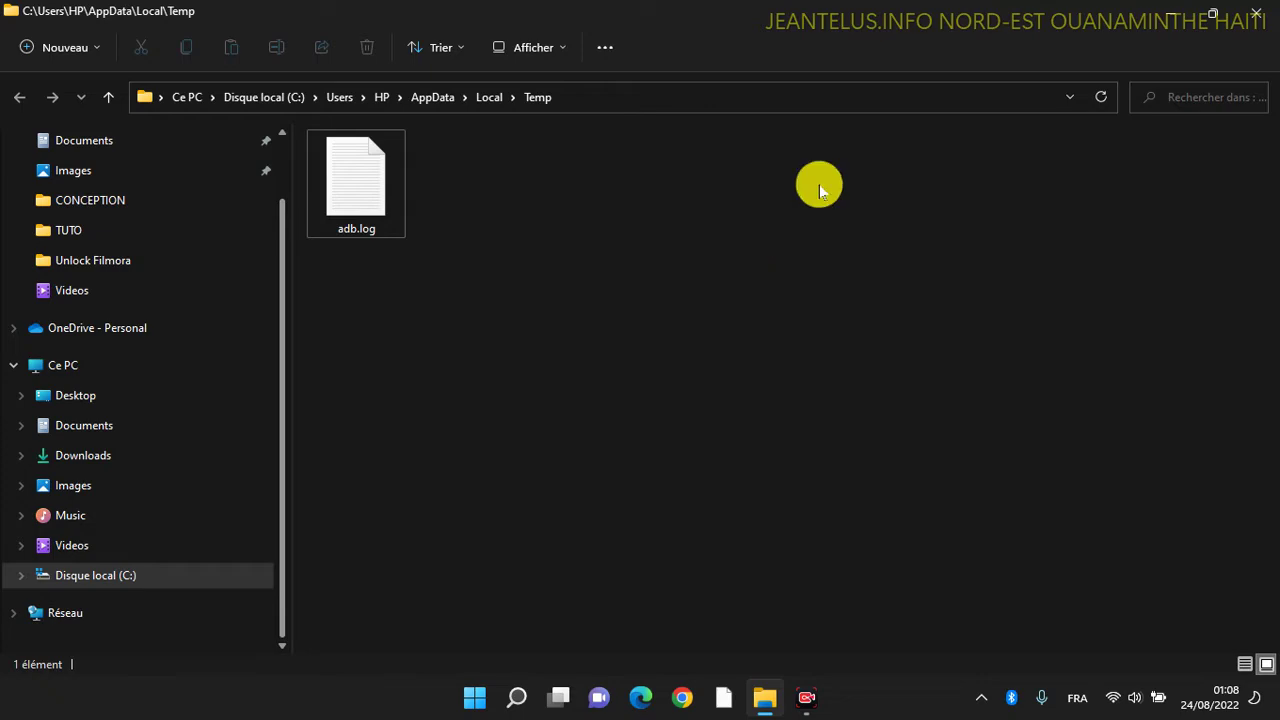
Close the Temp folder window and show the desktop items
left_click(1256, 12)
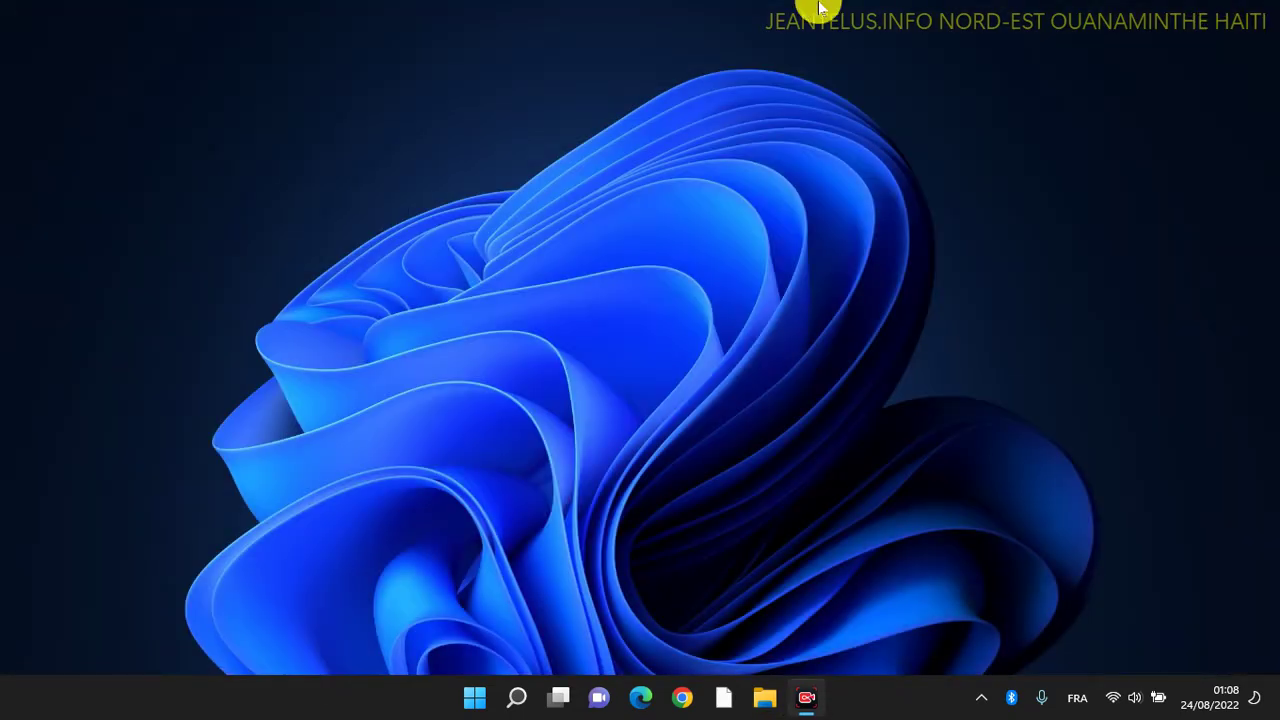
right_click(549, 32)
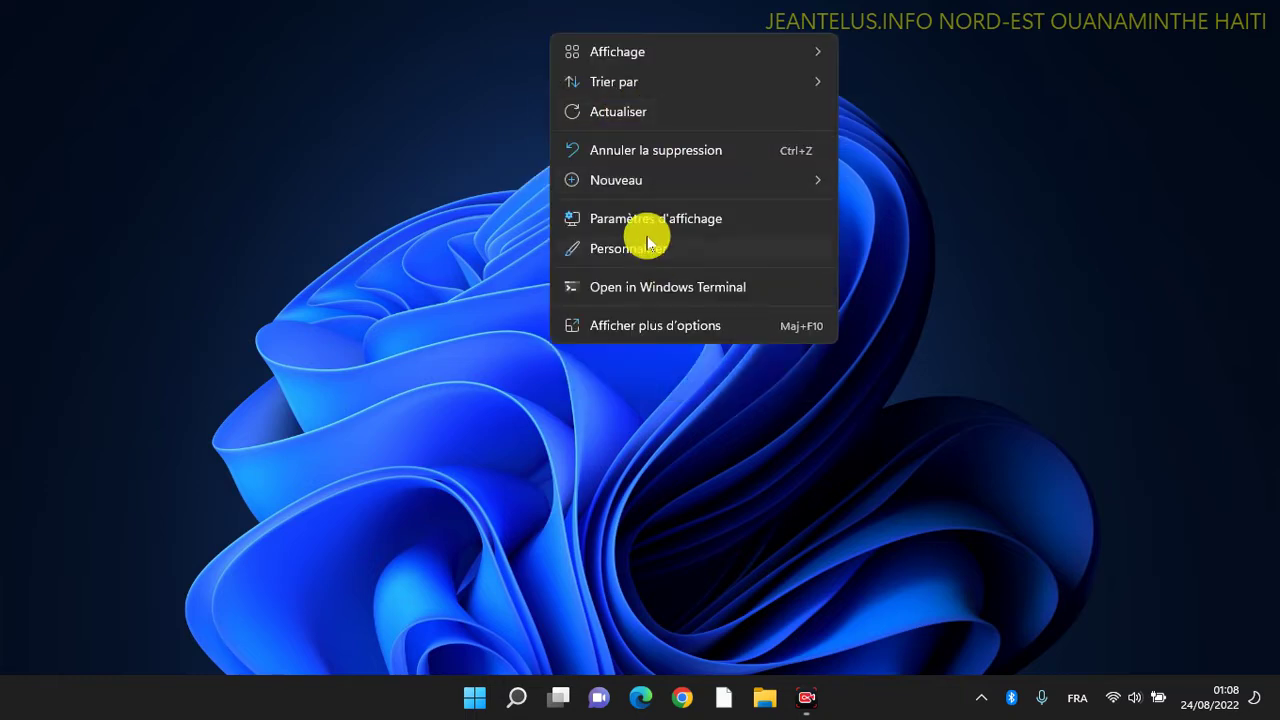
mouse_move(763, 49)
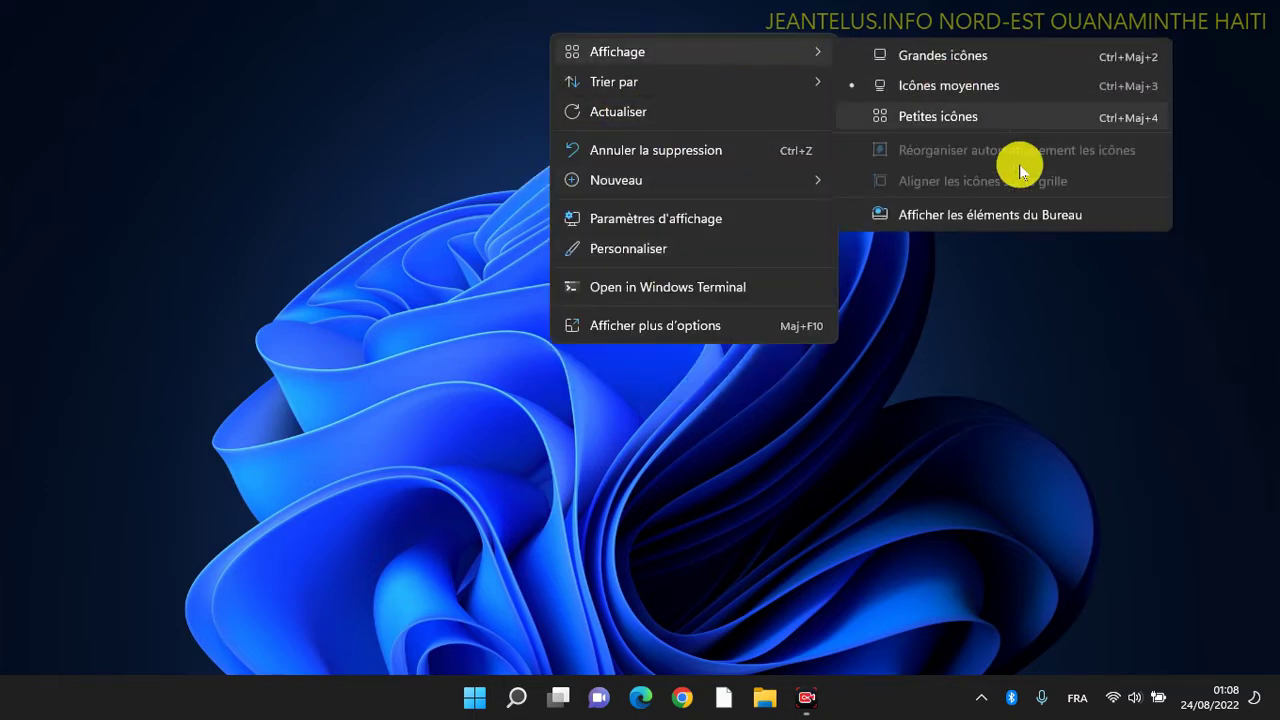
left_click(921, 219)
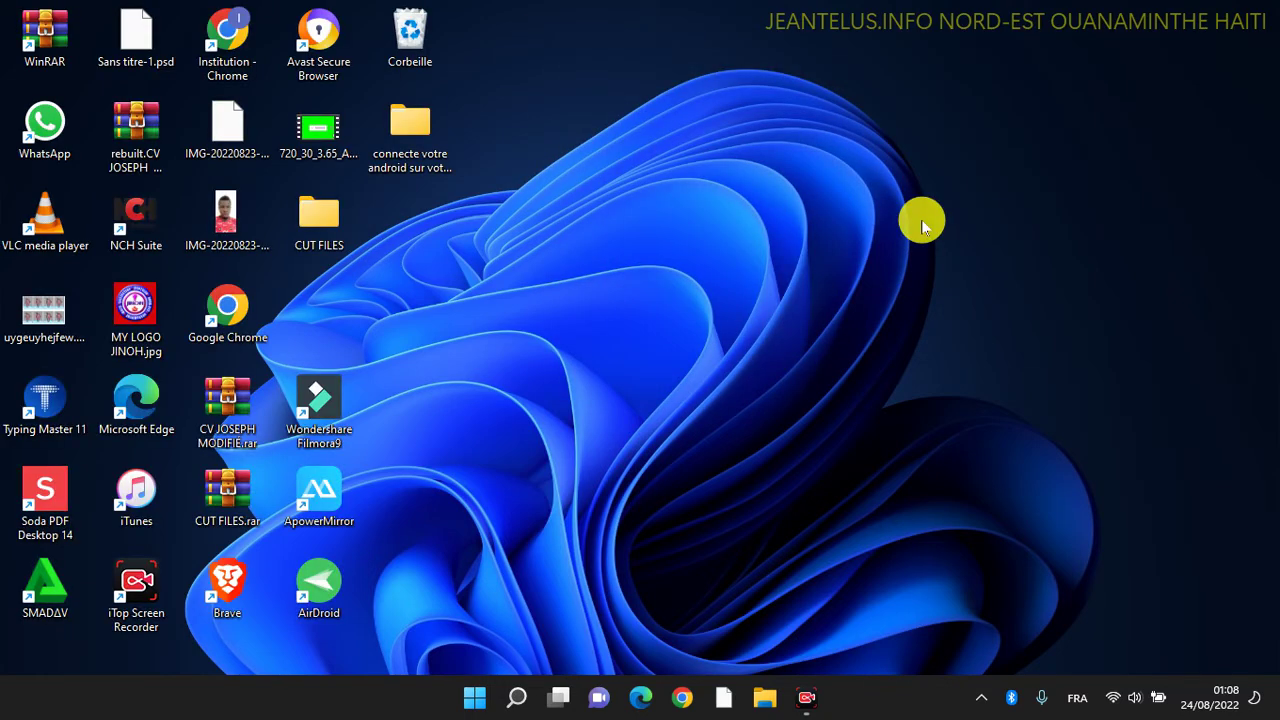
Open the Recycle Bin, look over the deleted temporary files, and close it
left_click(413, 36)
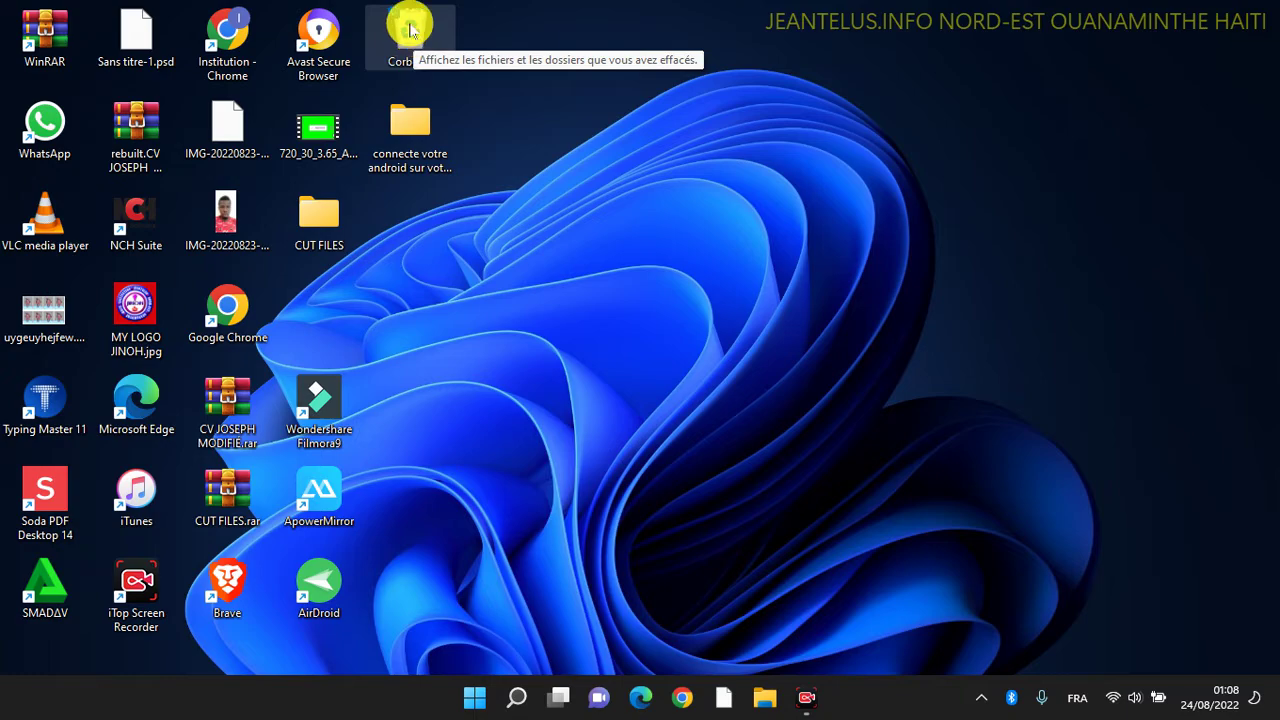
double_click(413, 36)
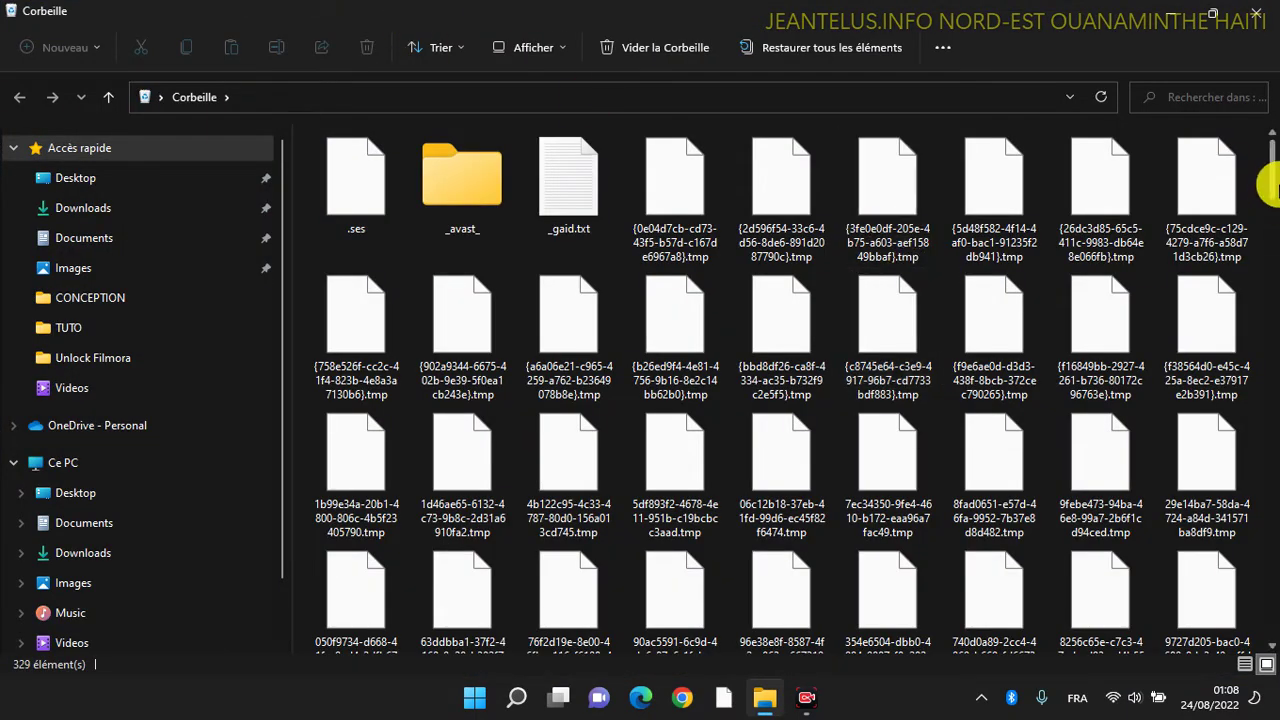
left_click_drag(1268, 190, 1257, 143)
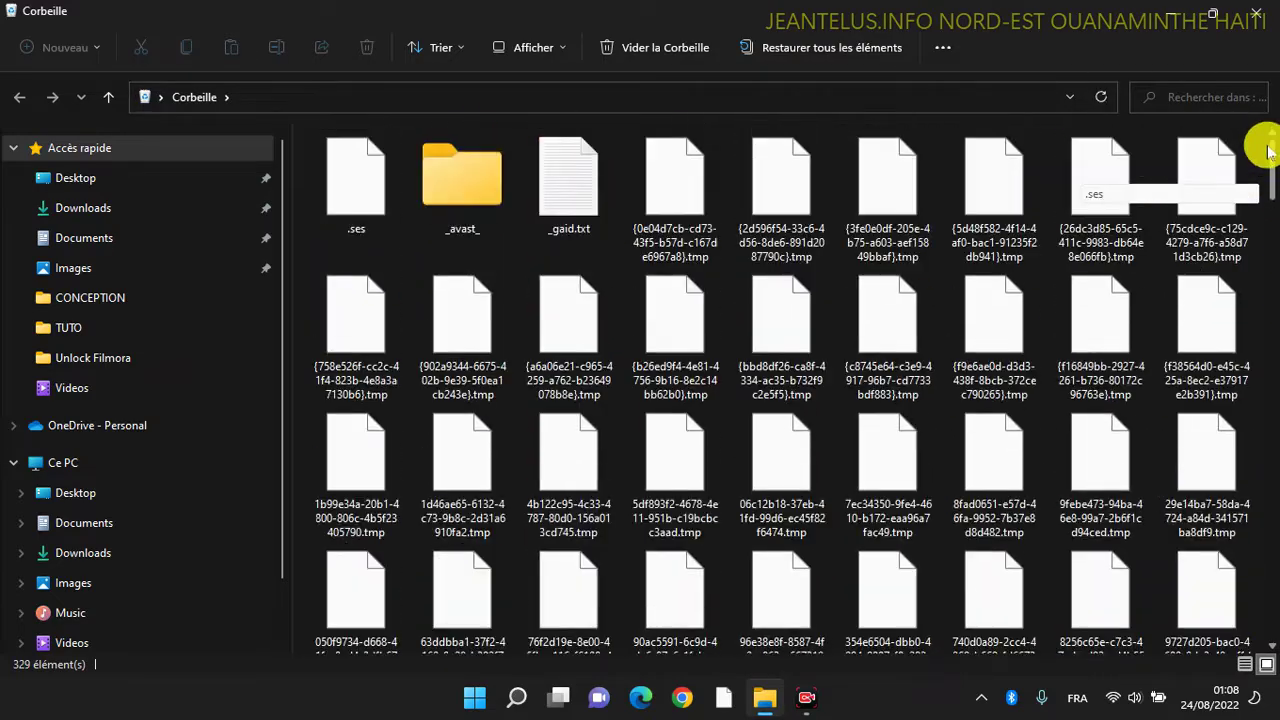
left_click(1268, 10)
Empty the Recycle Bin and confirm the permanent deletion of all its items
right_click(408, 33)
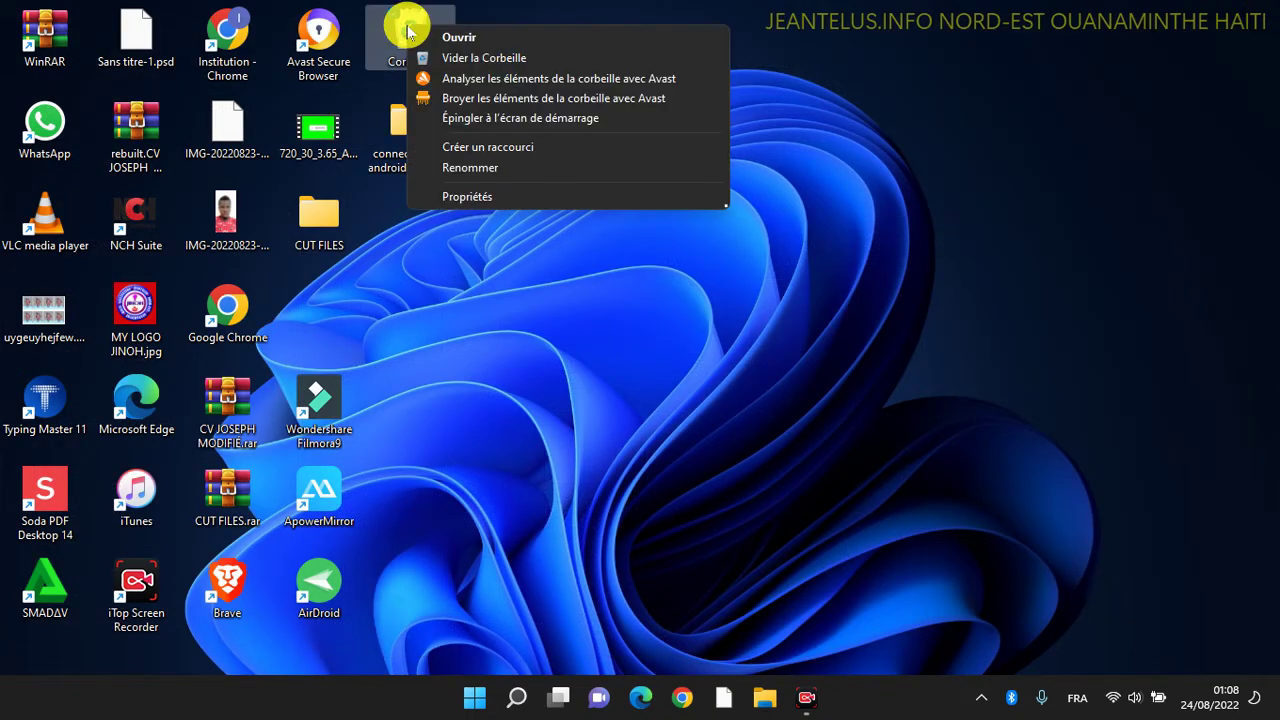
left_click(466, 56)
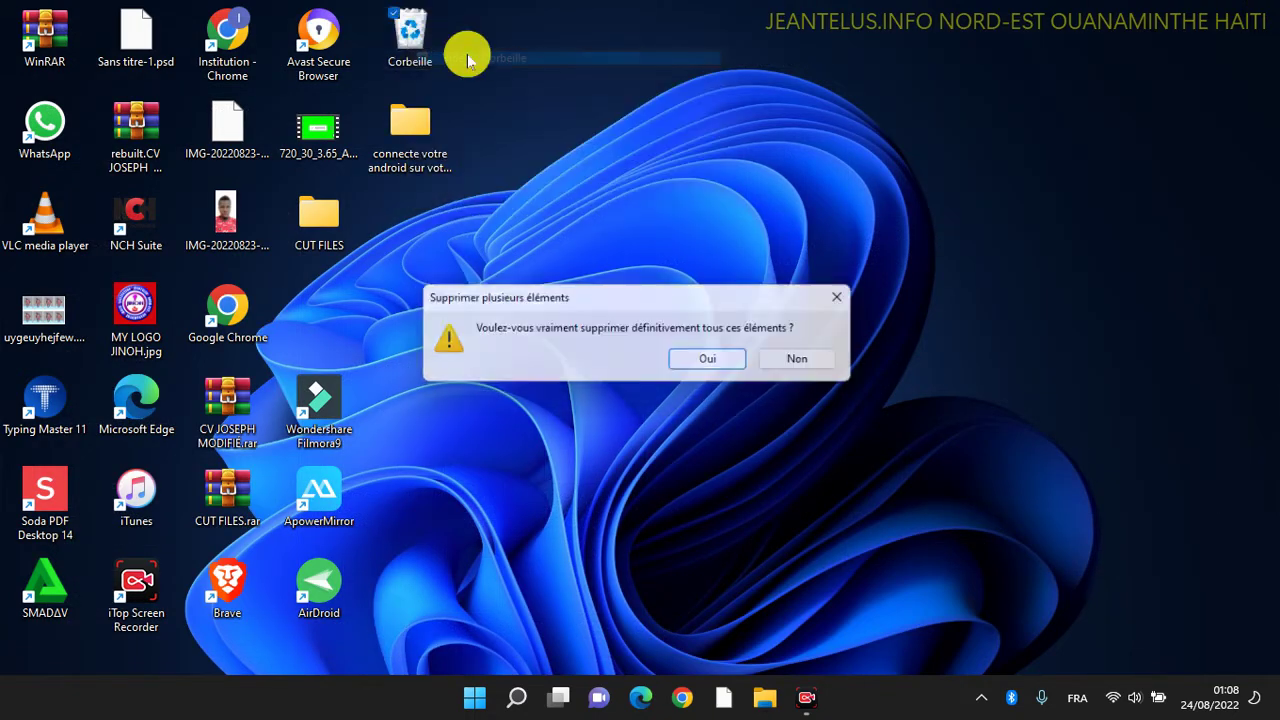
left_click(714, 362)
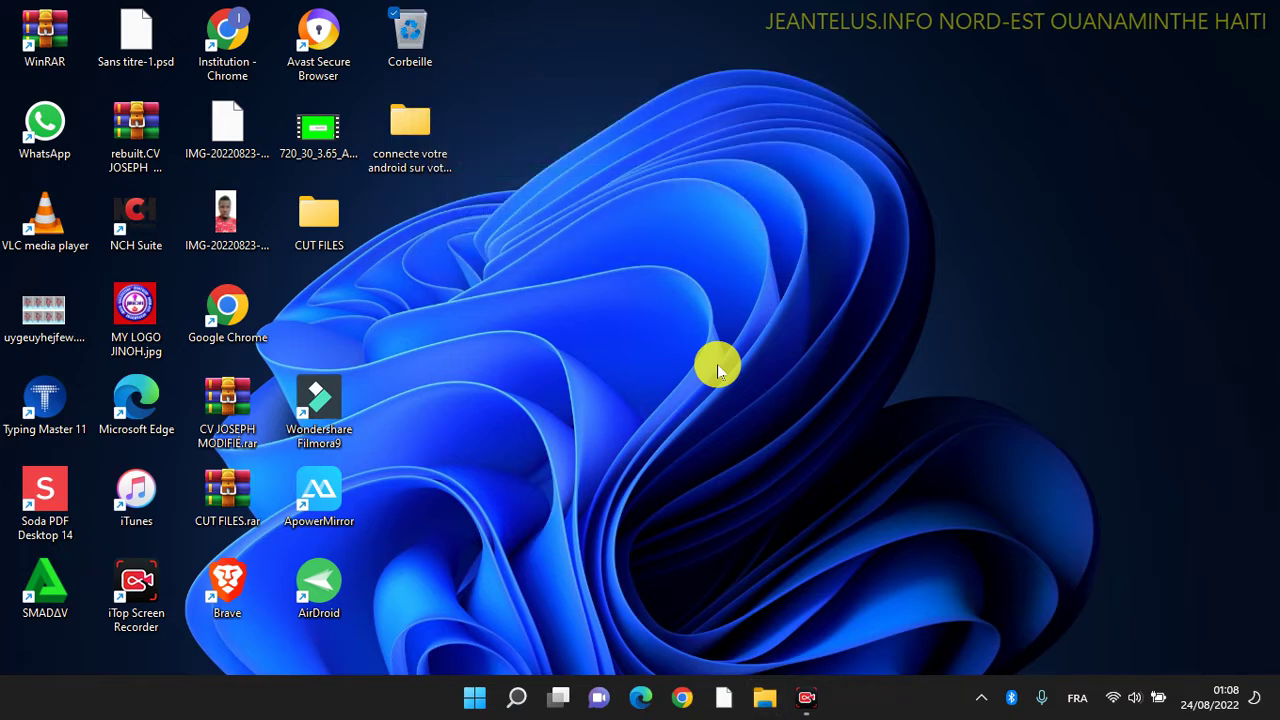
Refresh the desktop
left_click(500, 157)
left_click(557, 56)
right_click(557, 56)
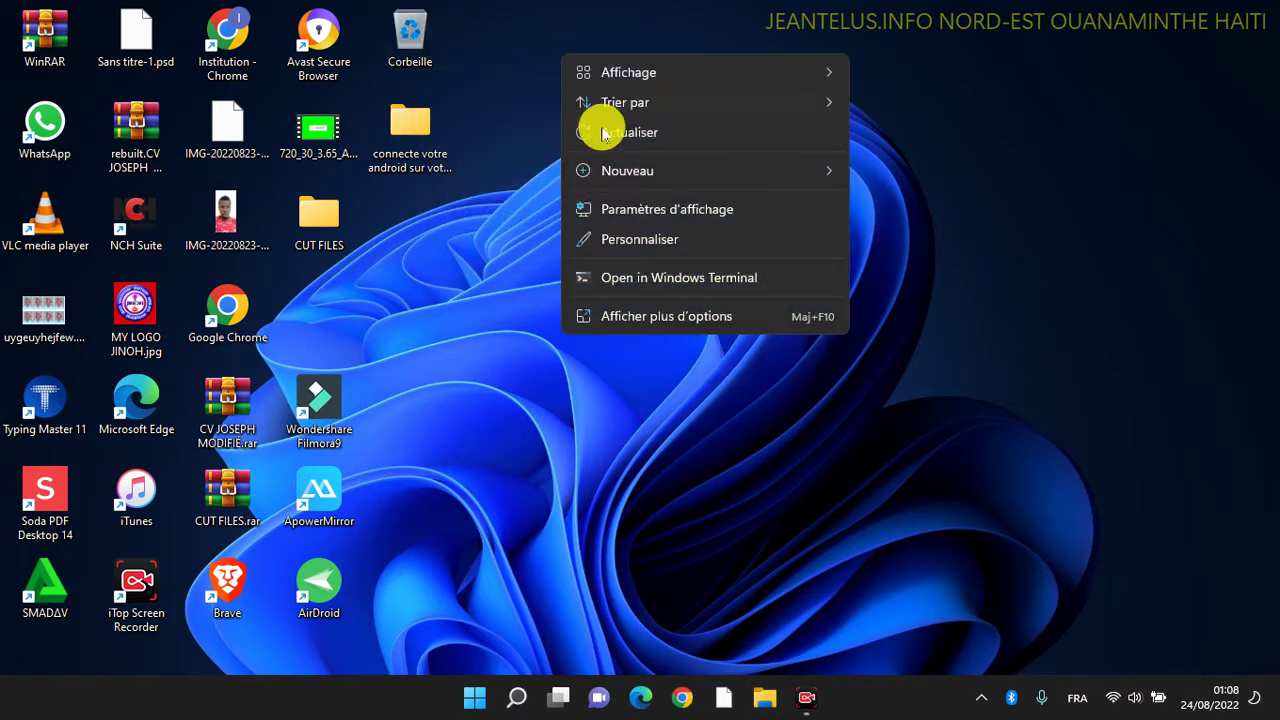
left_click(614, 130)
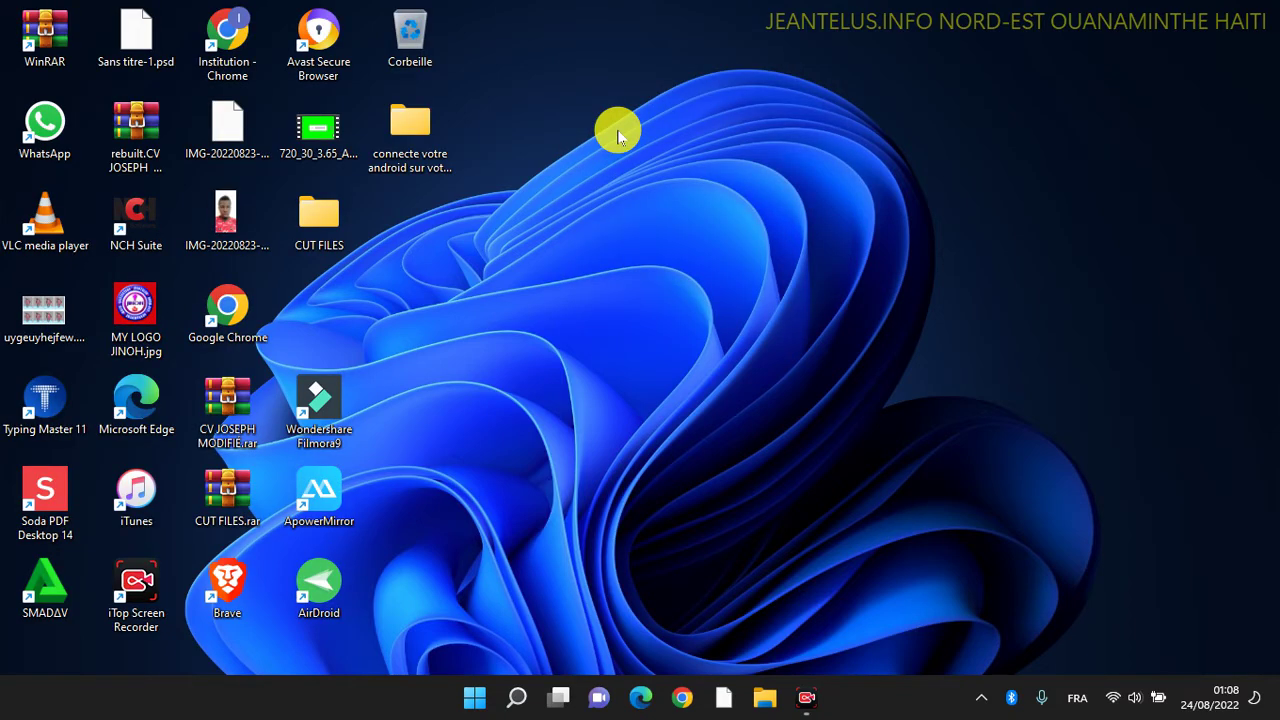
Search for cmd from Start and run the Command Prompt as administrator, allowing it to make changes
left_click(477, 695)
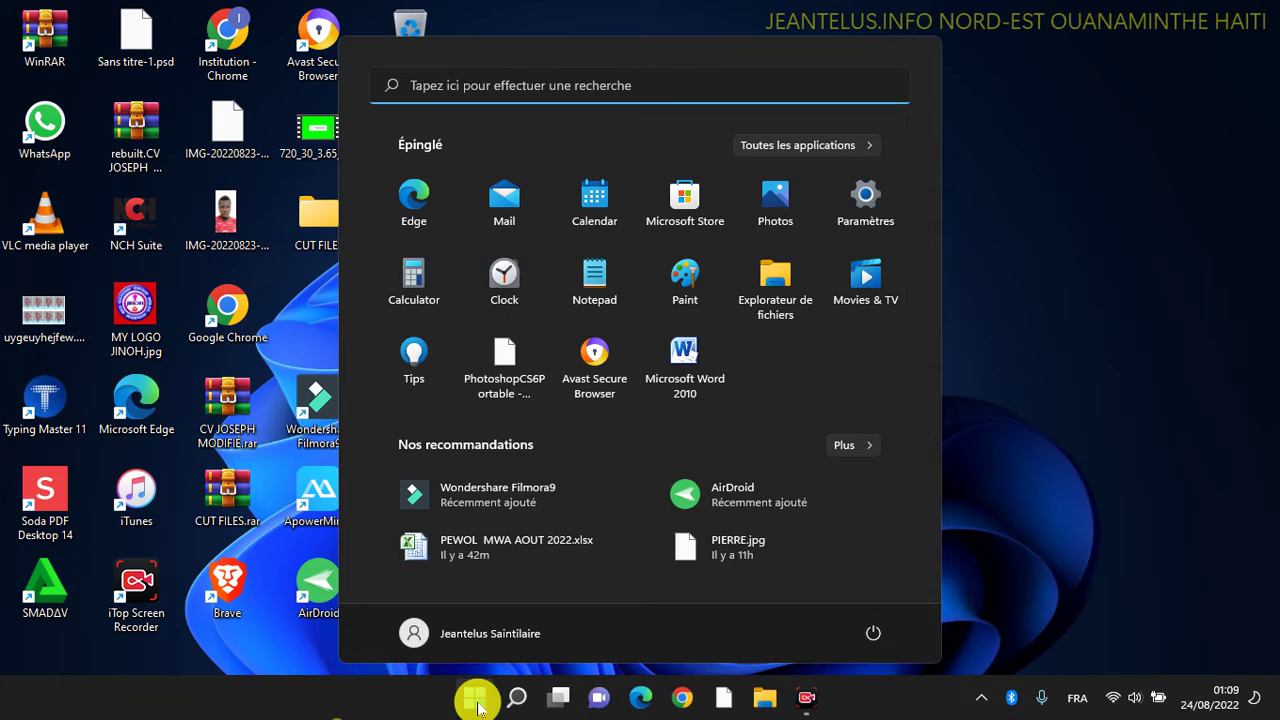
type("cmd")
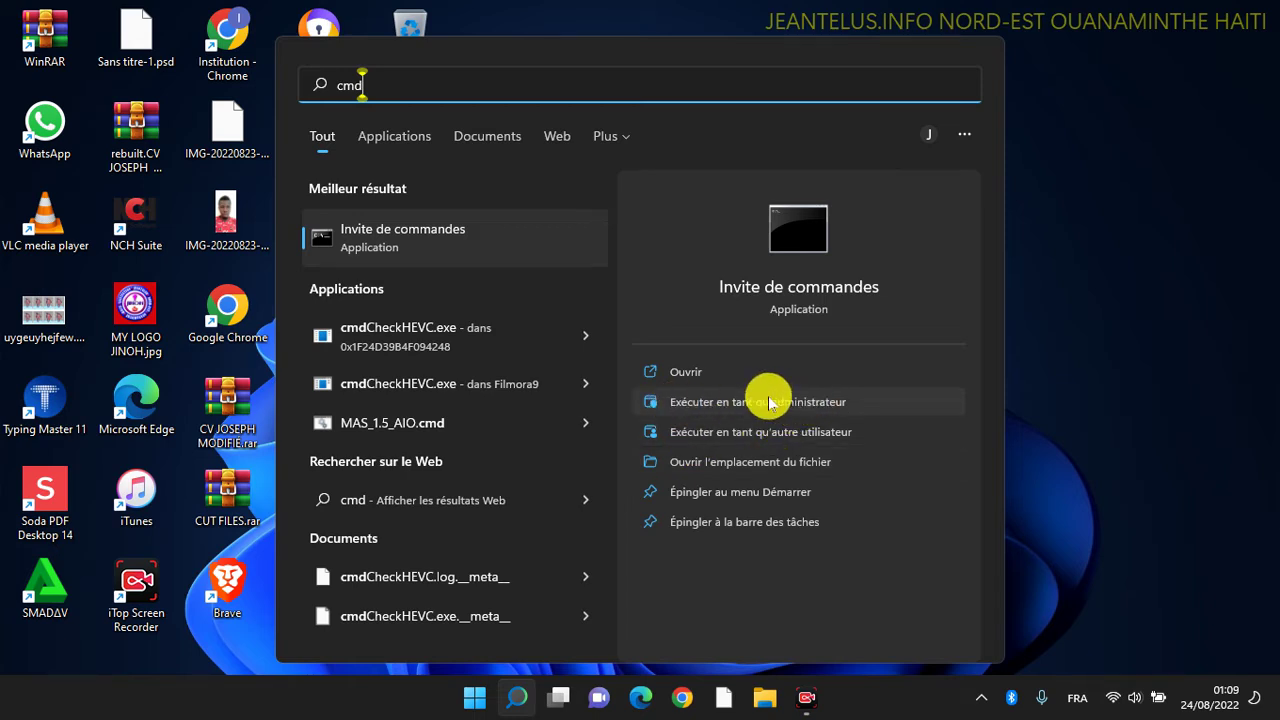
right_click(366, 244)
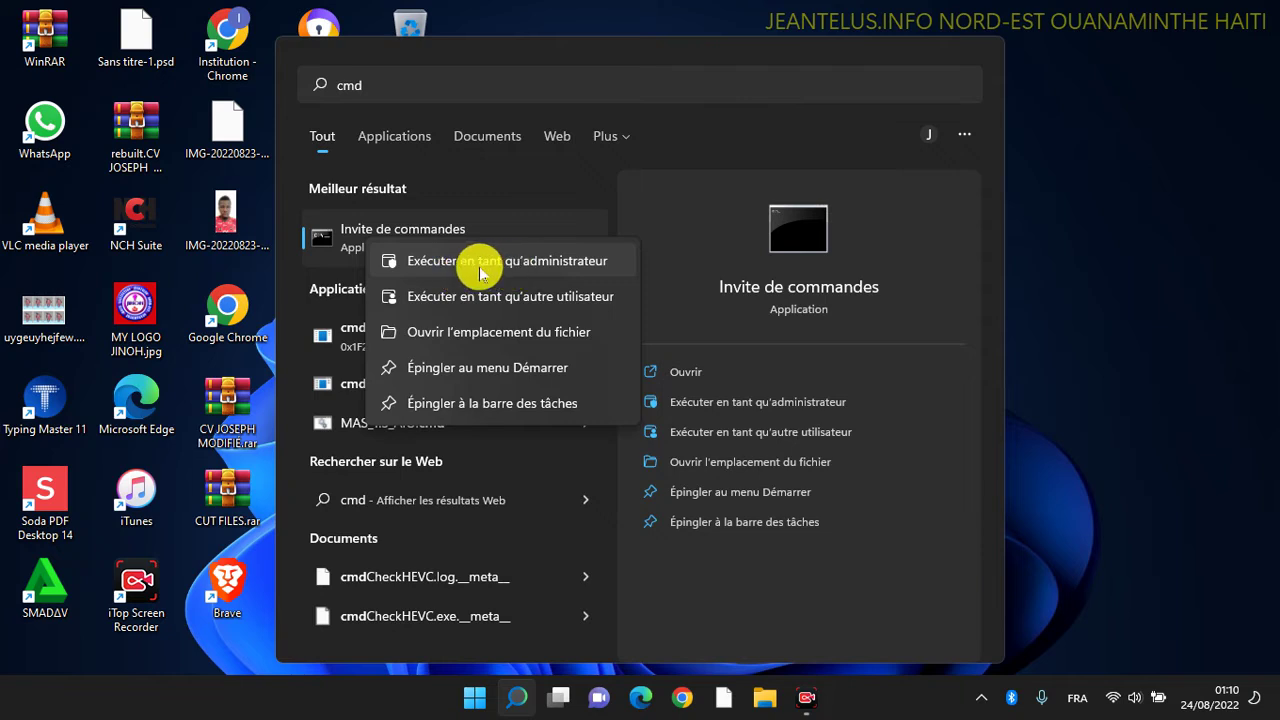
key("Escape")
right_click(322, 240)
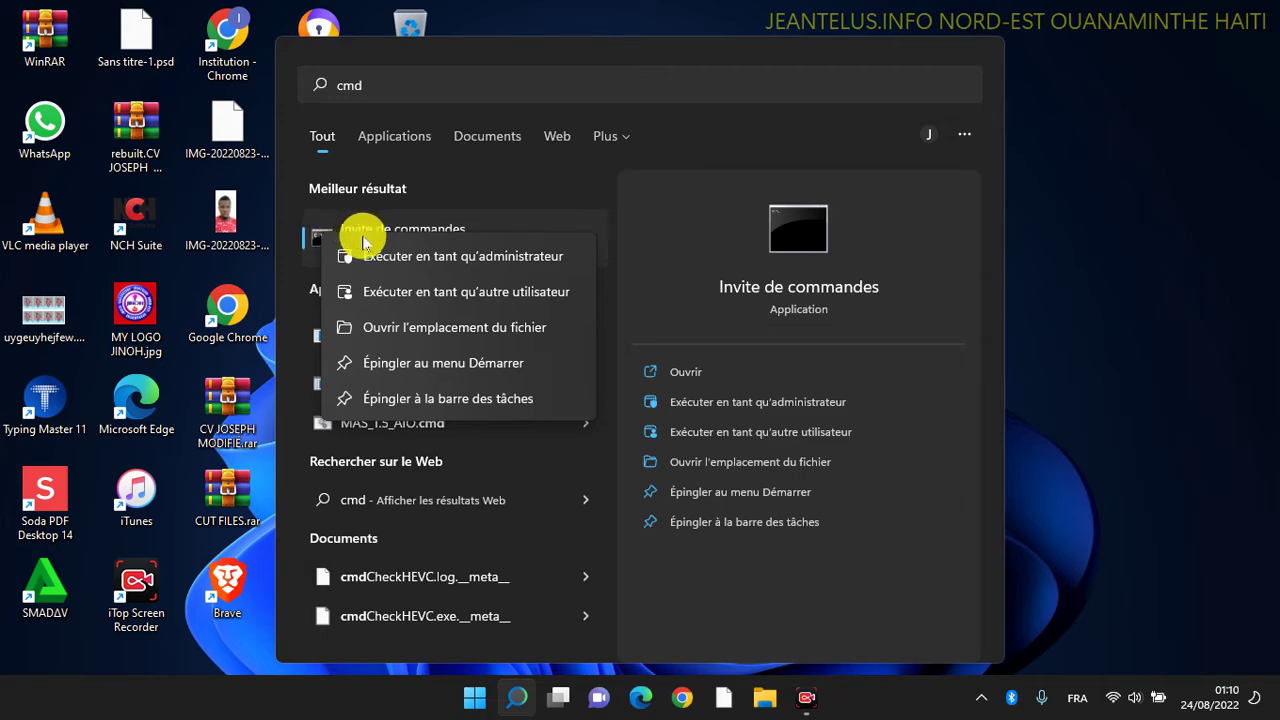
left_click(409, 258)
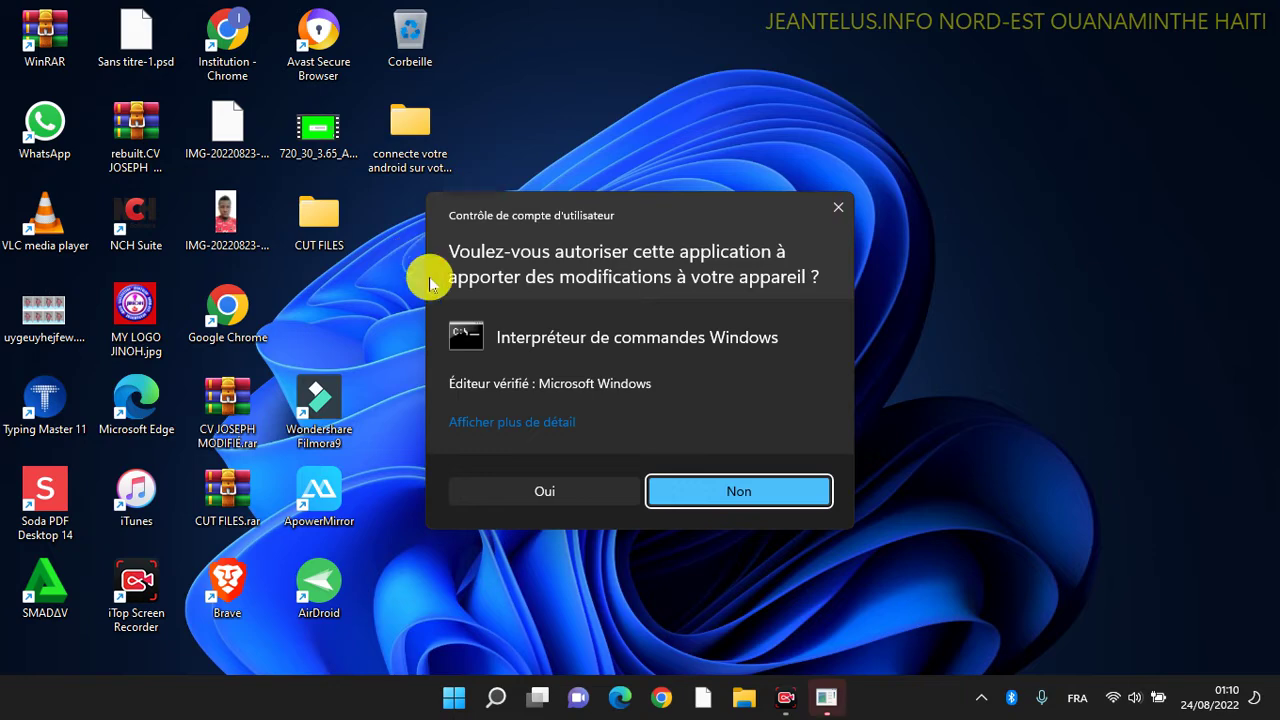
left_click(556, 490)
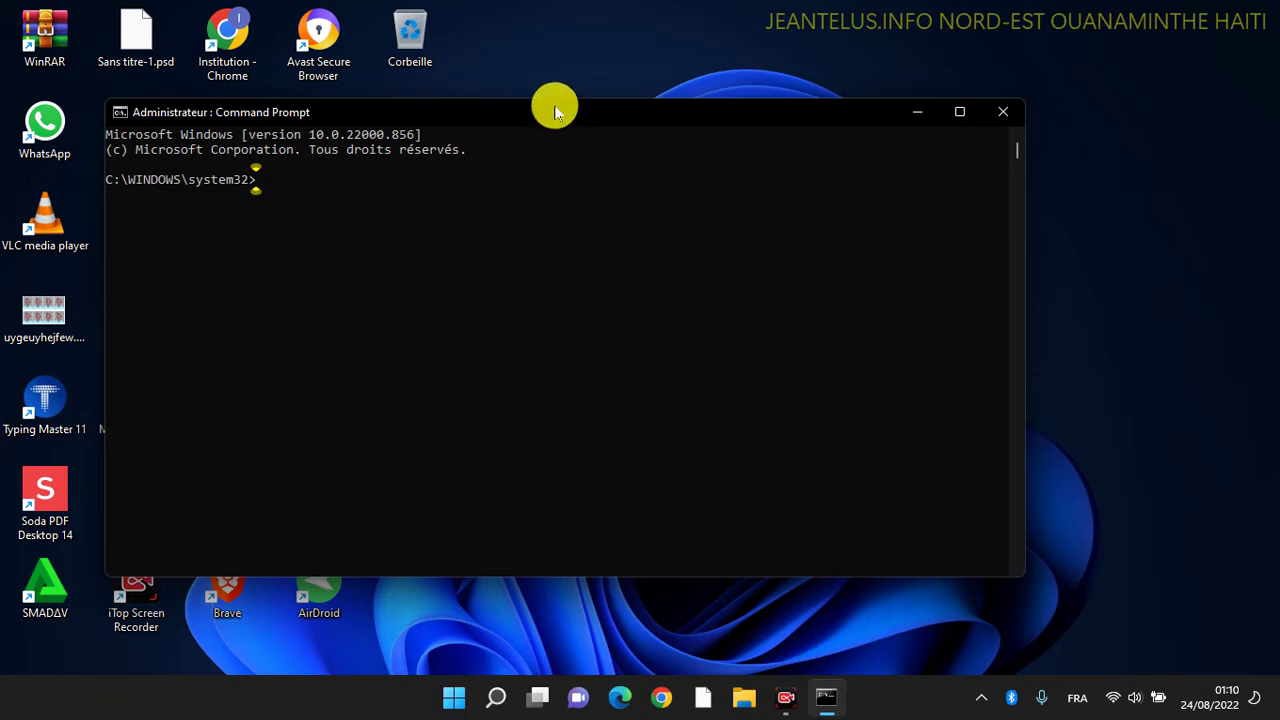
Reposition the Command Prompt window near the middle of the desktop and hide the desktop items behind it
left_click_drag(553, 120, 809, 148)
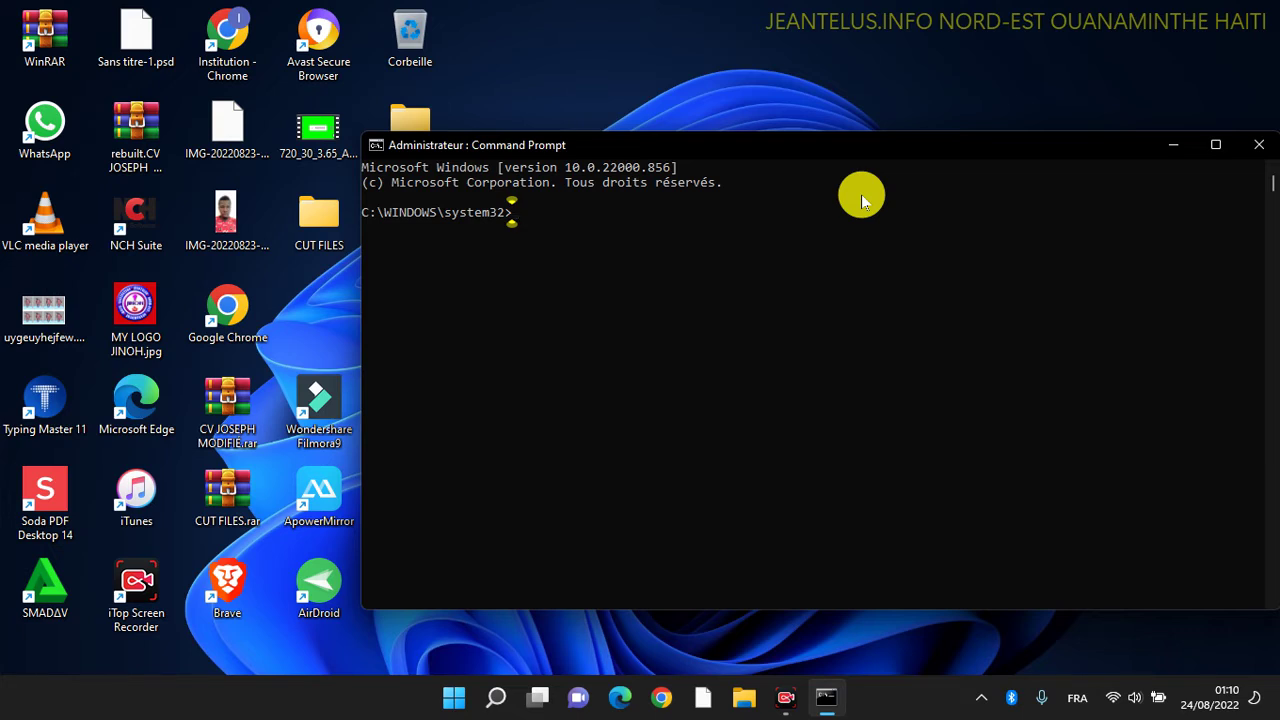
left_click_drag(843, 151, 701, 147)
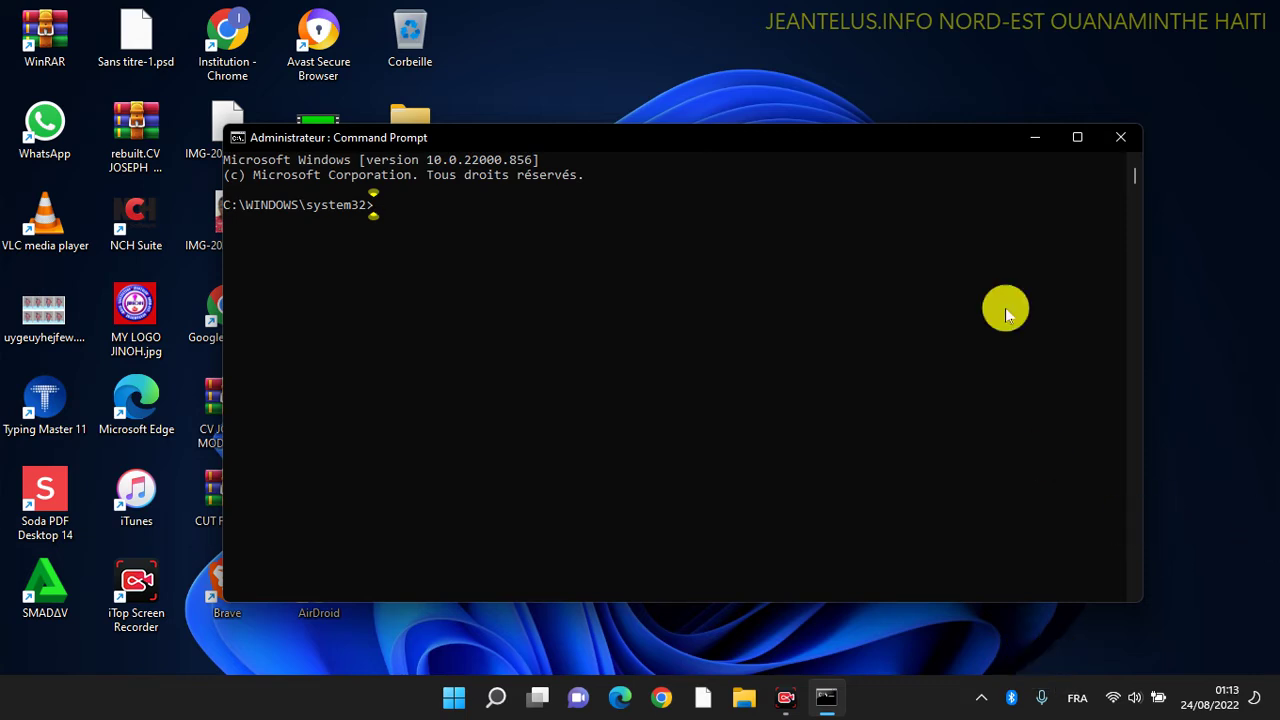
left_click_drag(800, 148, 786, 94)
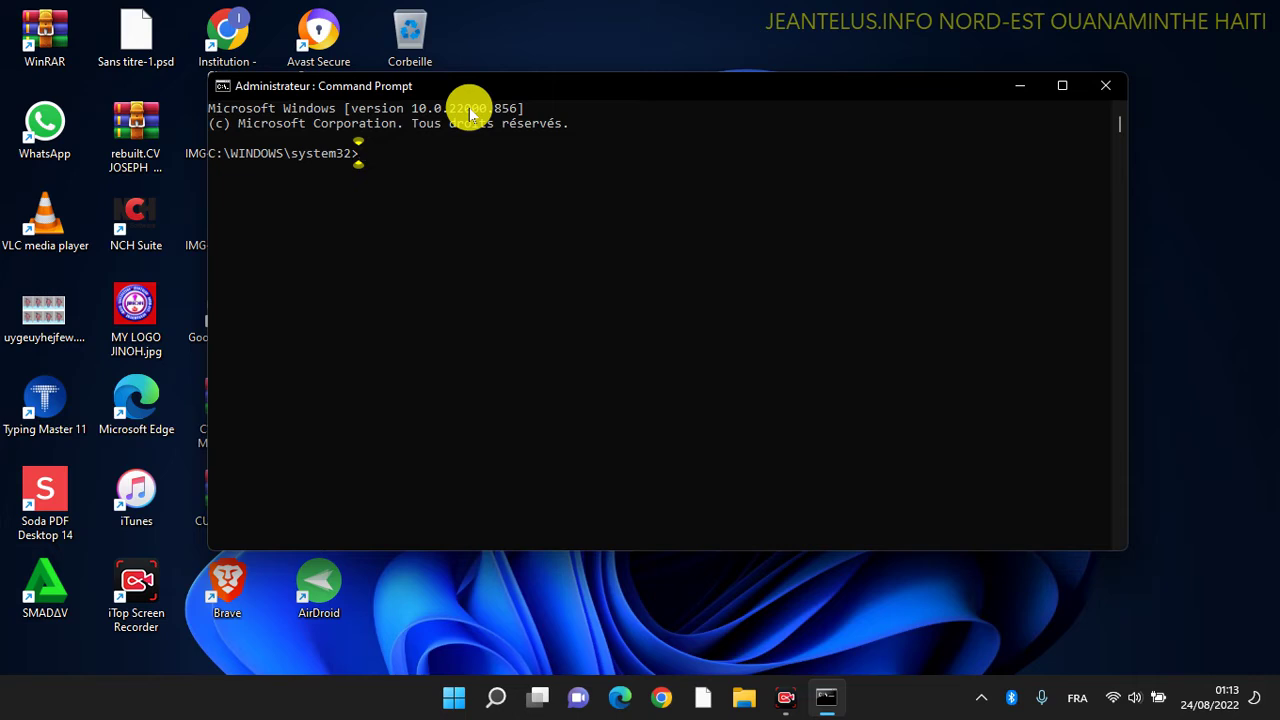
right_click(580, 12)
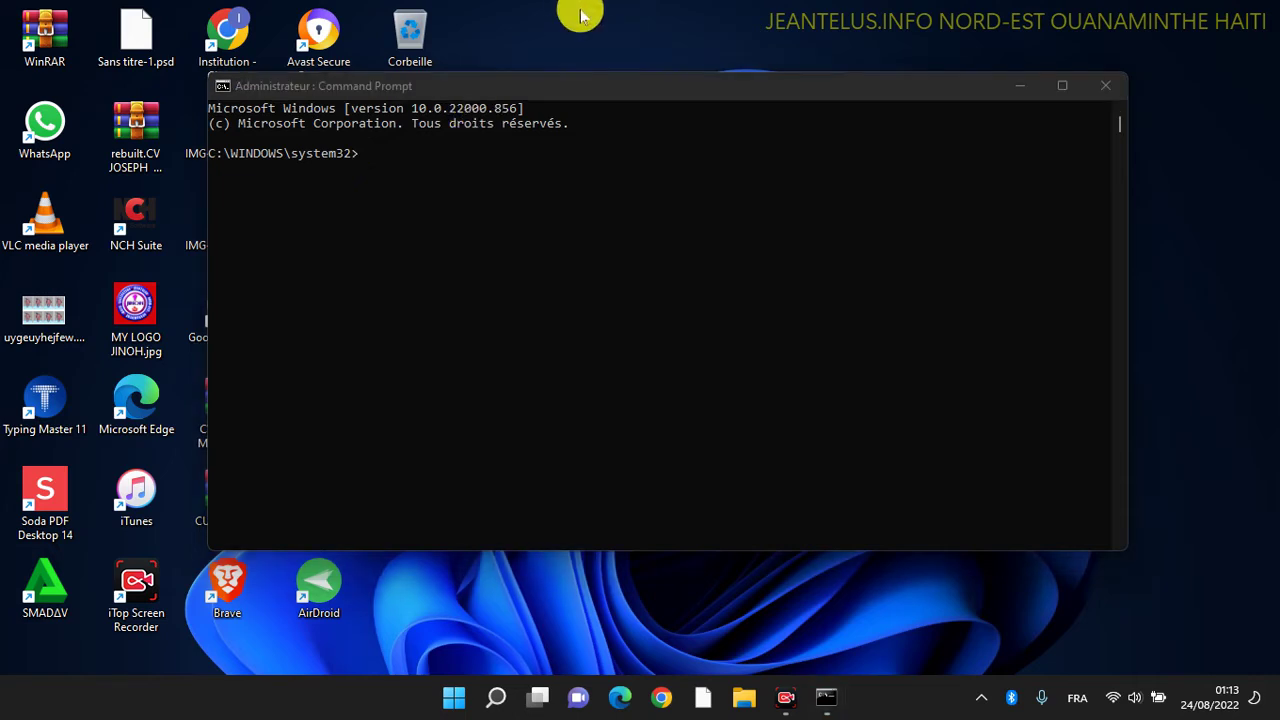
mouse_move(770, 30)
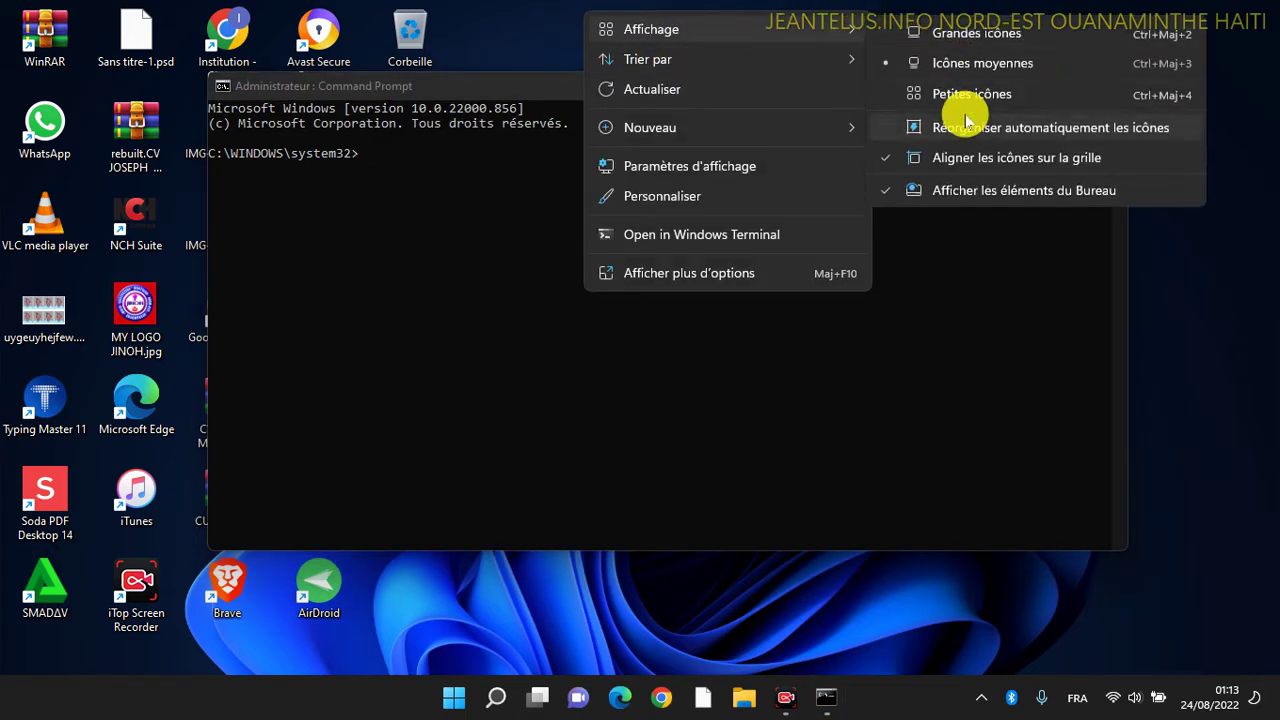
left_click(945, 175)
mouse_move(512, 97)
left_mouse_down()
mouse_move(459, 176)
mouse_move(524, 92)
left_mouse_up()
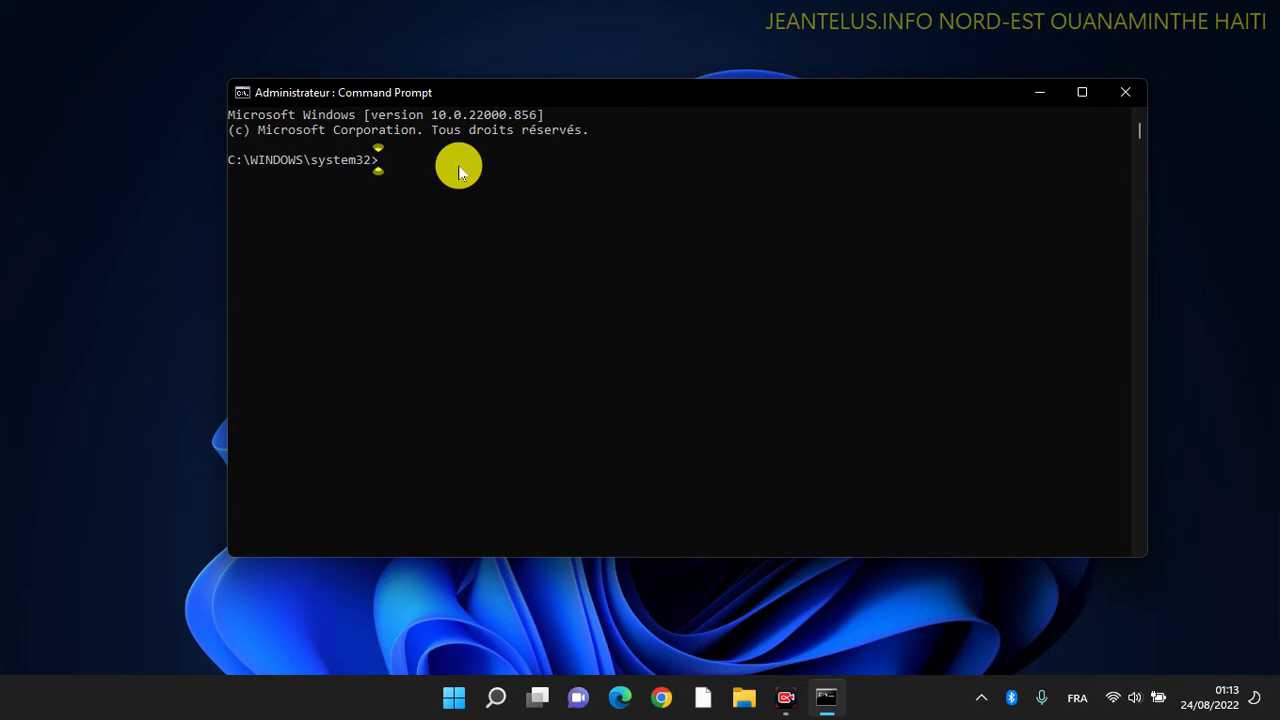
Run dir /s from C:\WINDOWS\system32 in the administrator Command Prompt and move its window aside
type("dir /s")
key("Return")
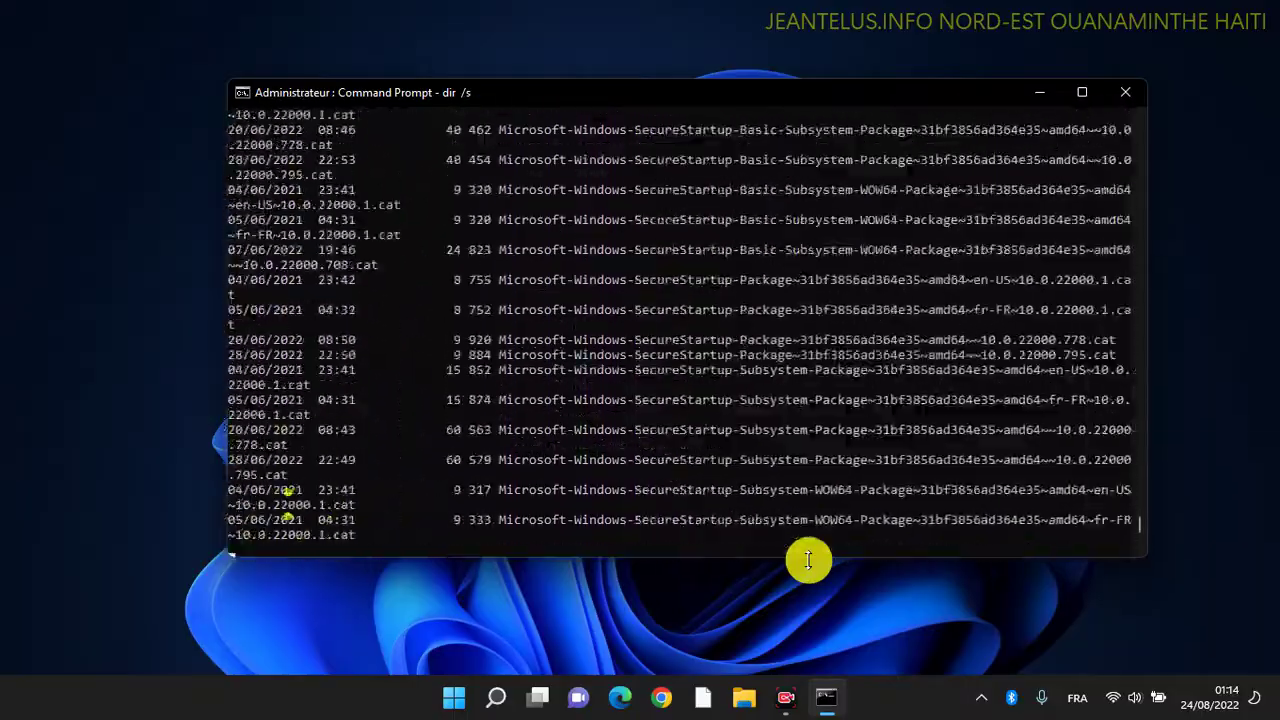
left_click_drag(755, 92, 937, 69)
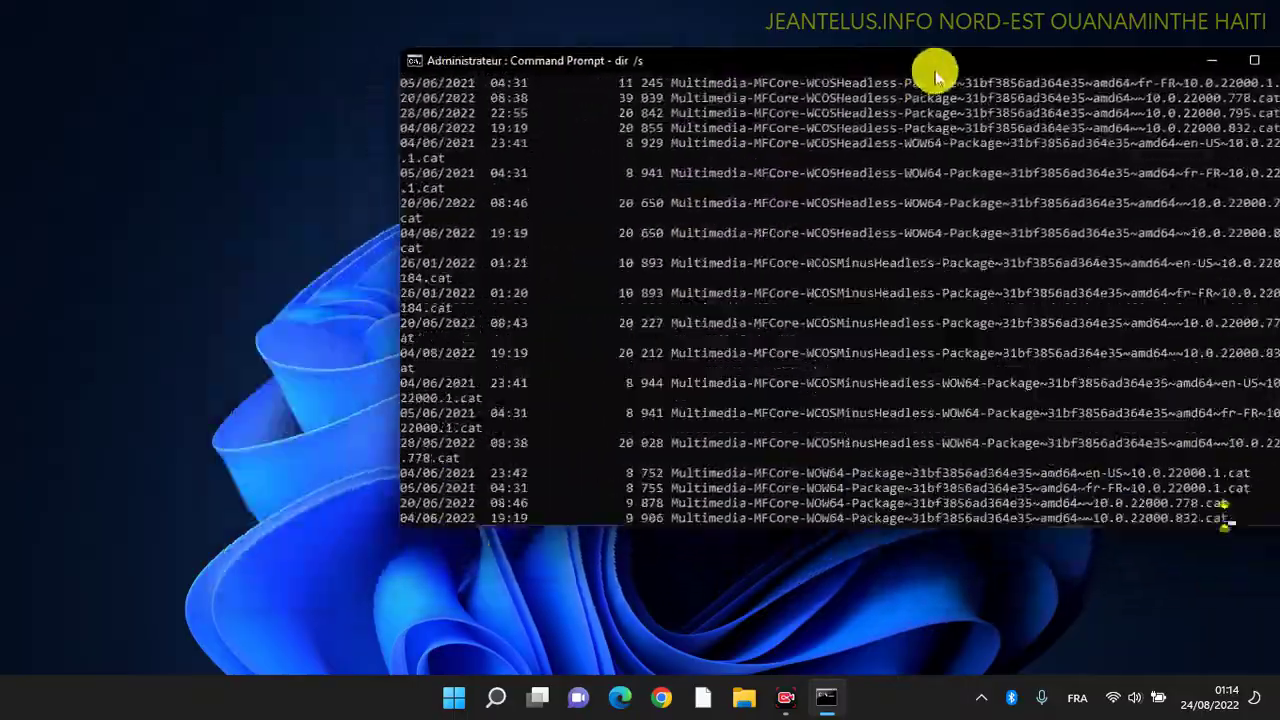
Search for cmd from Start, open a second Command Prompt without administrator rights, and reposition its window over the desktop
left_click(451, 703)
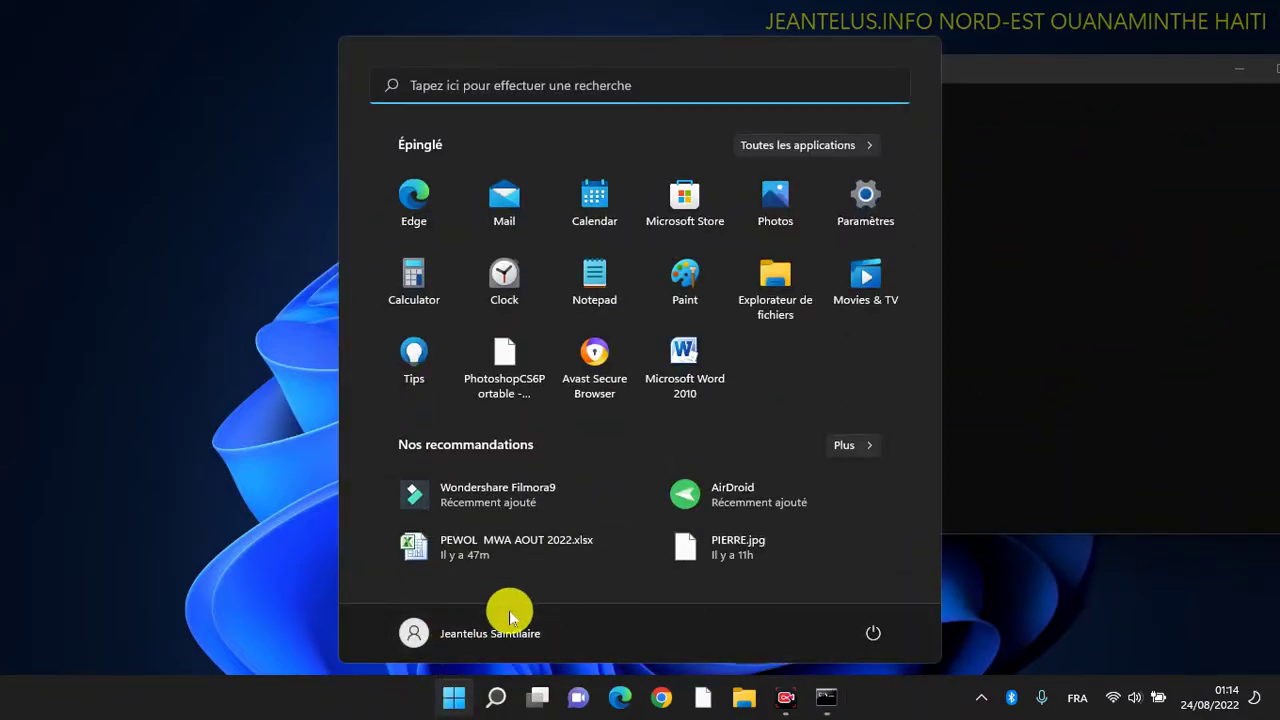
type("cmd")
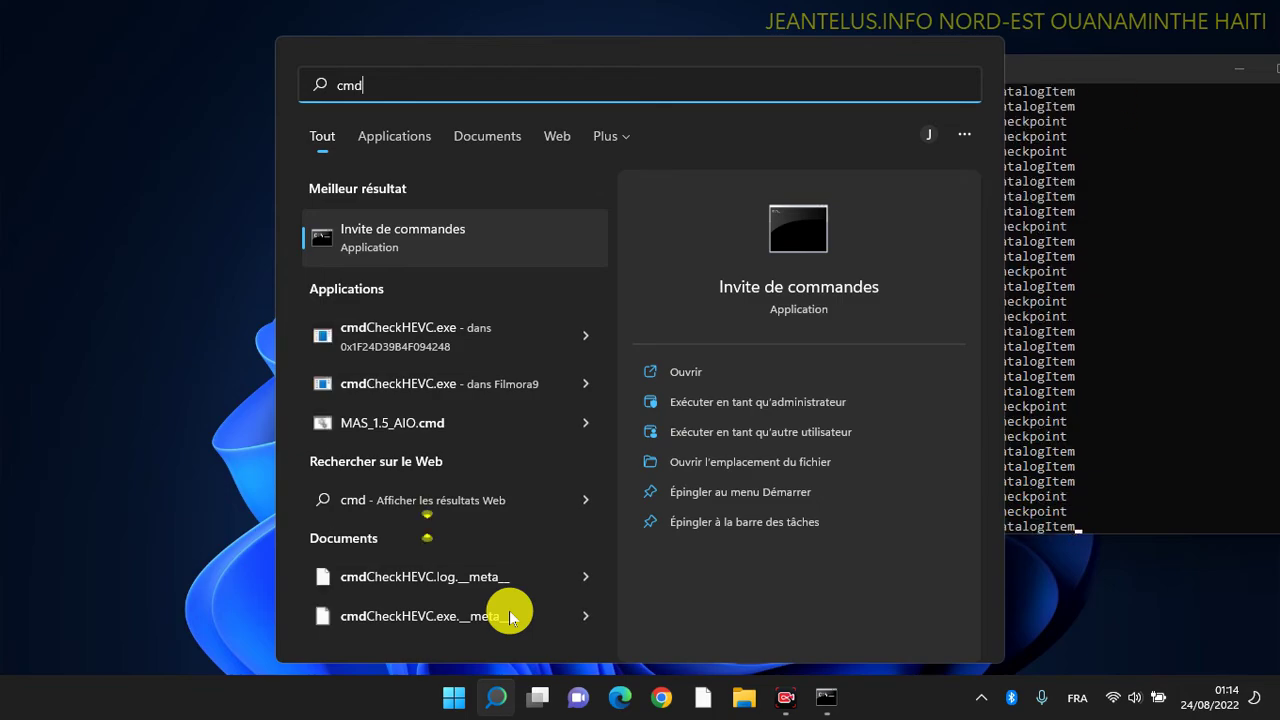
key("Return")
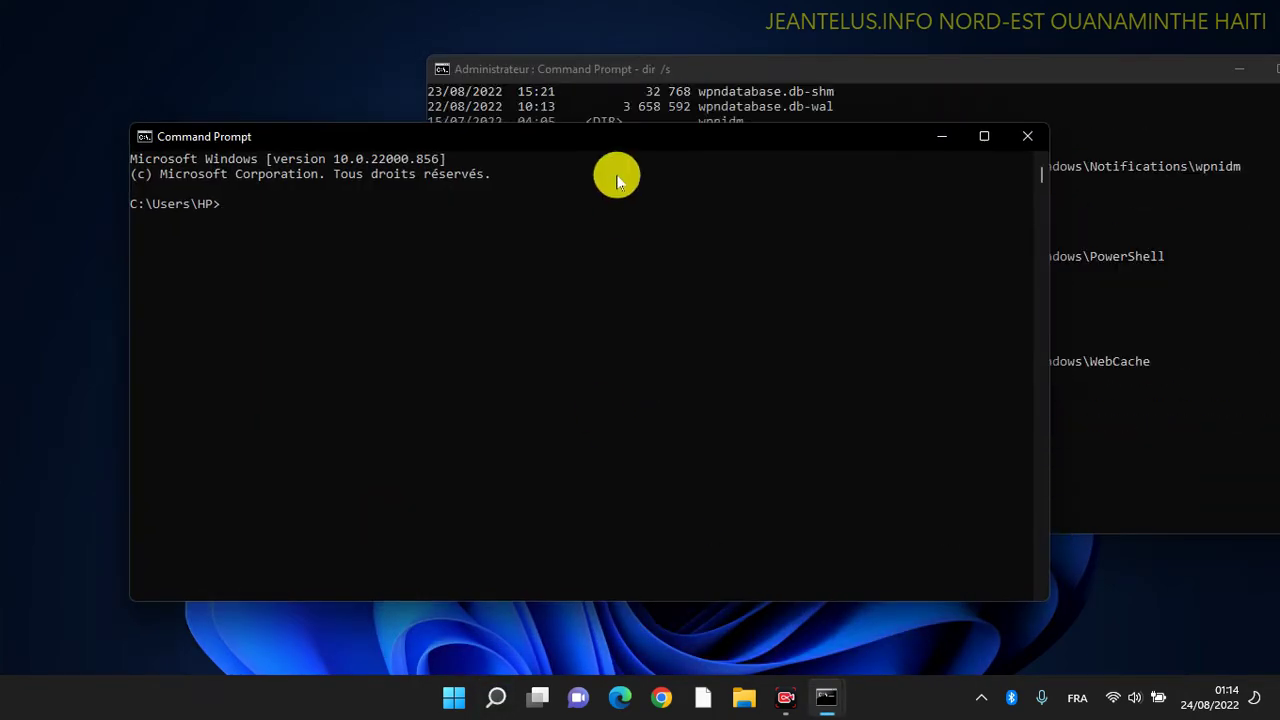
left_click_drag(625, 130, 593, 177)
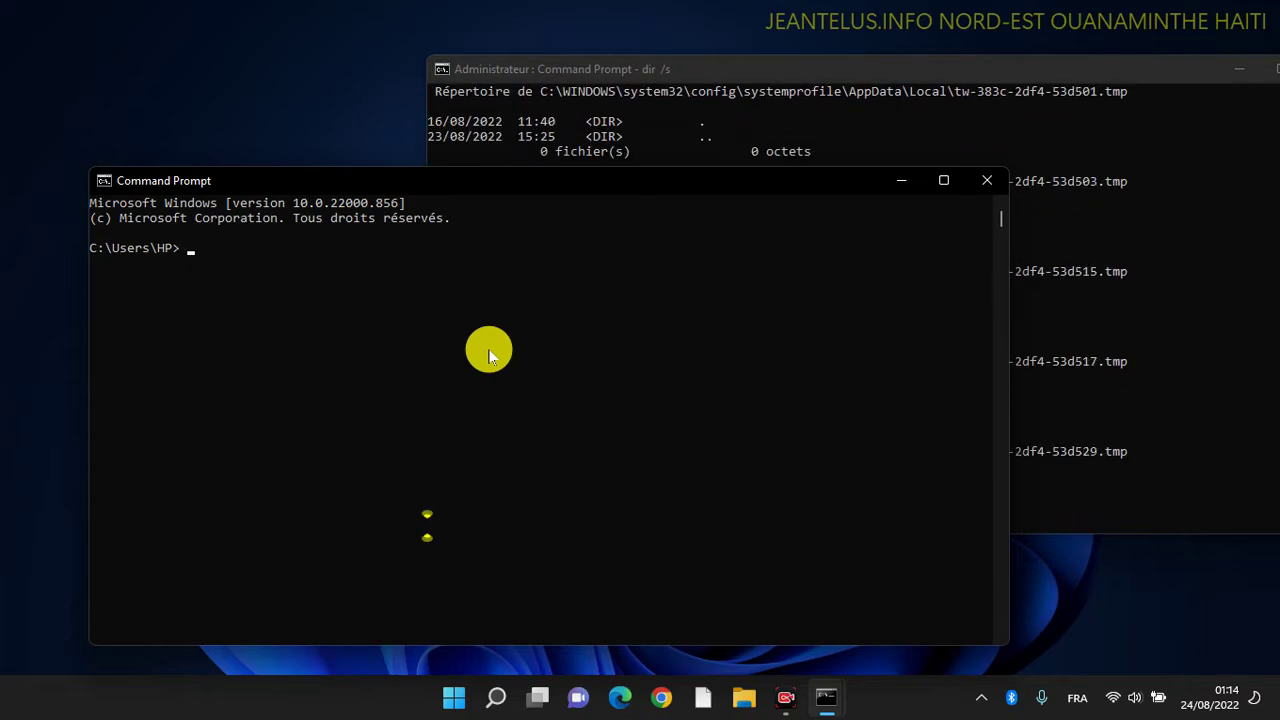
List the contents of C:\Users\HP with dir in the second Command Prompt and review the listing from its beginning
type("d")
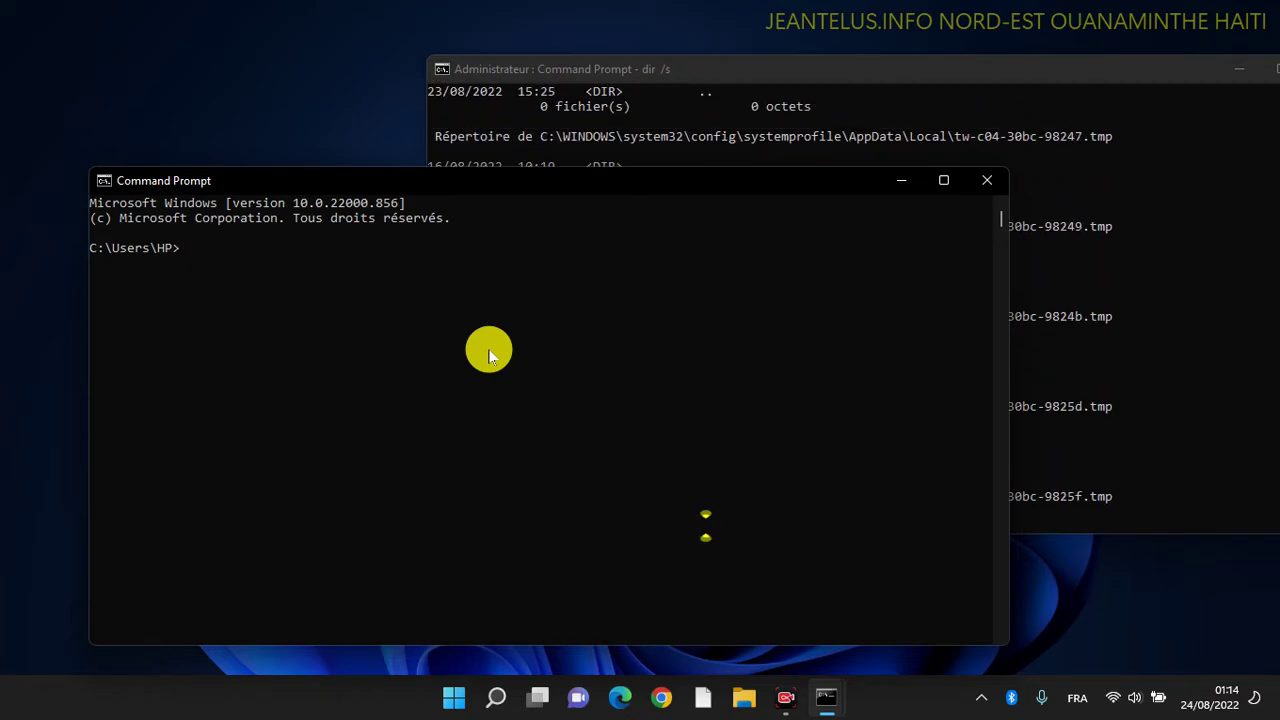
type("d")
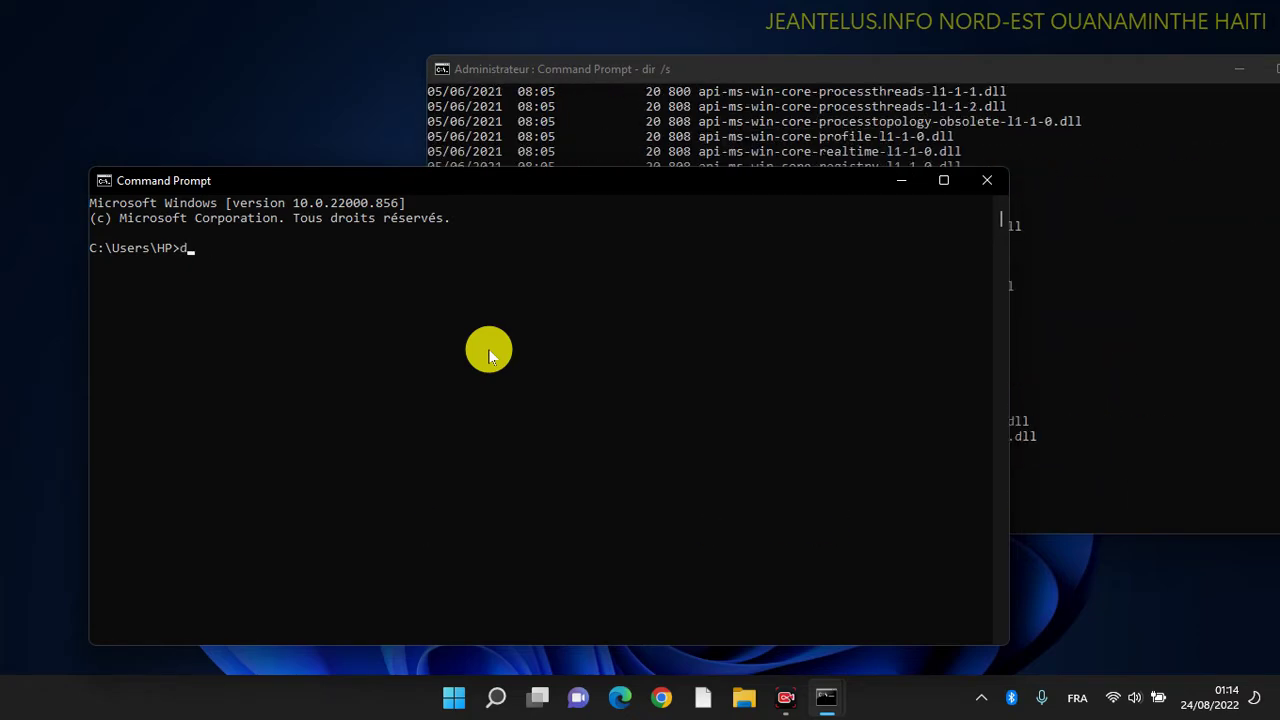
type("r")
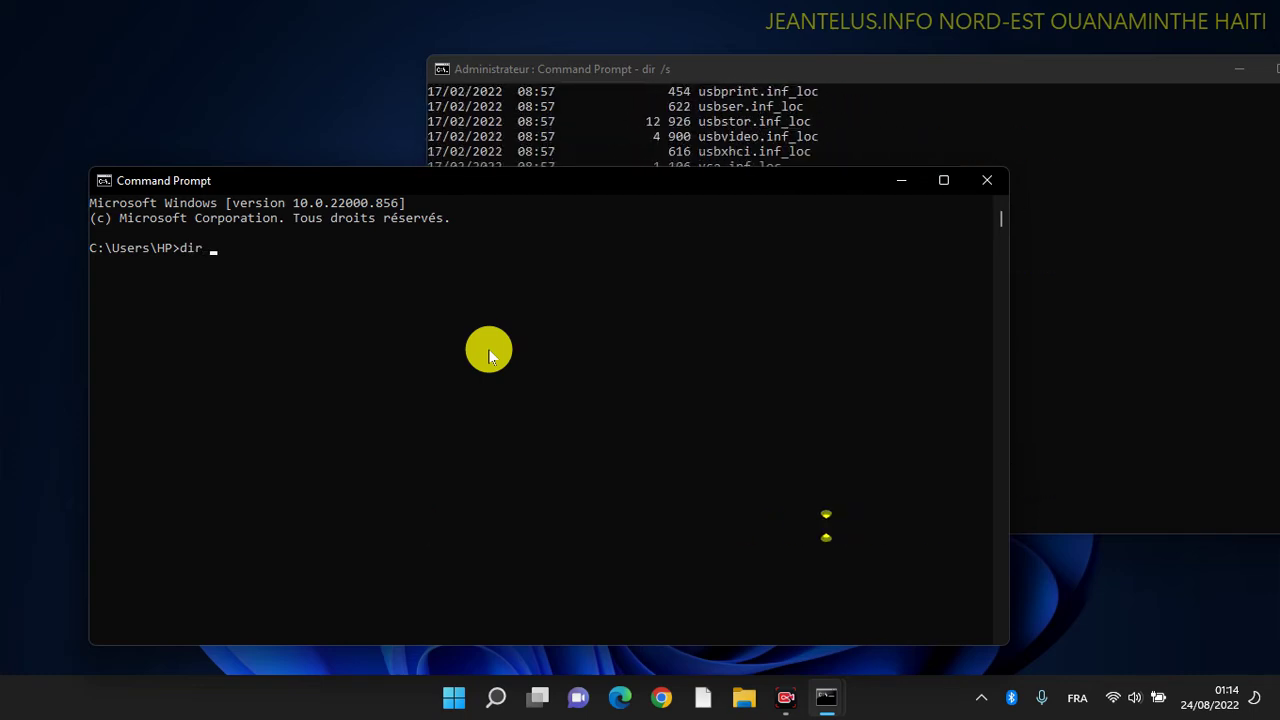
key("Return")
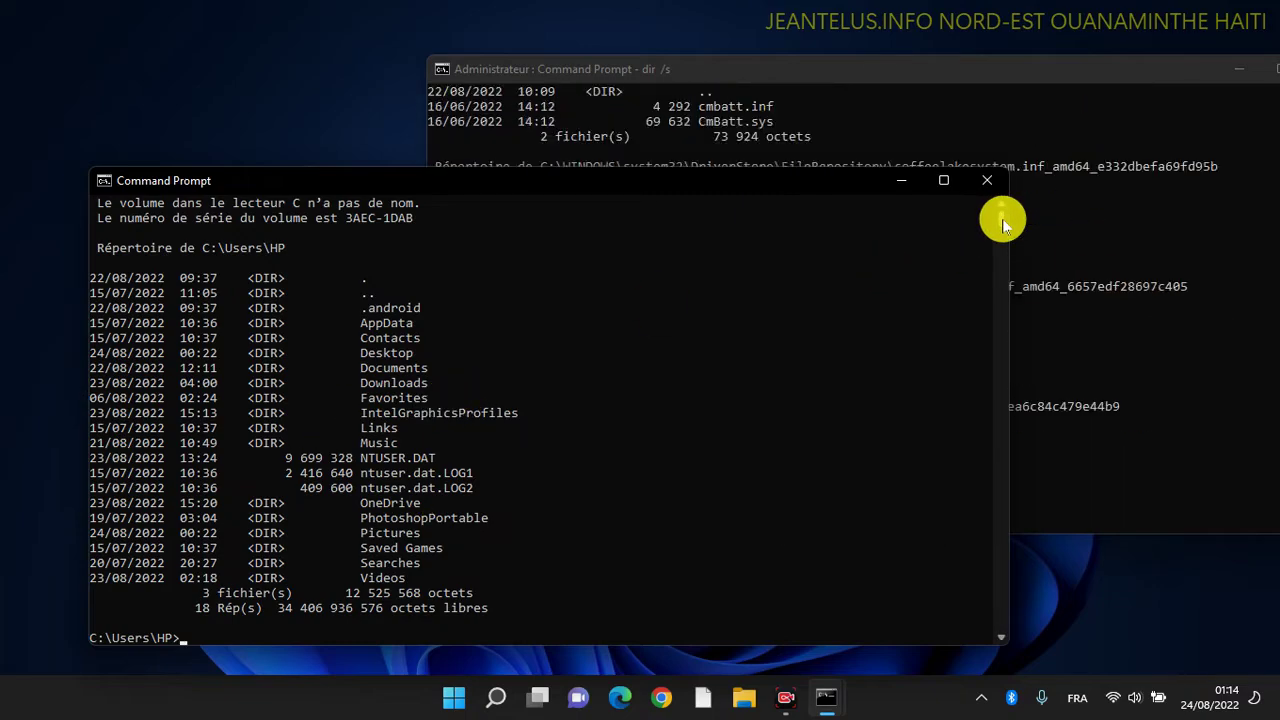
scroll(1002, 221, "up", 2)
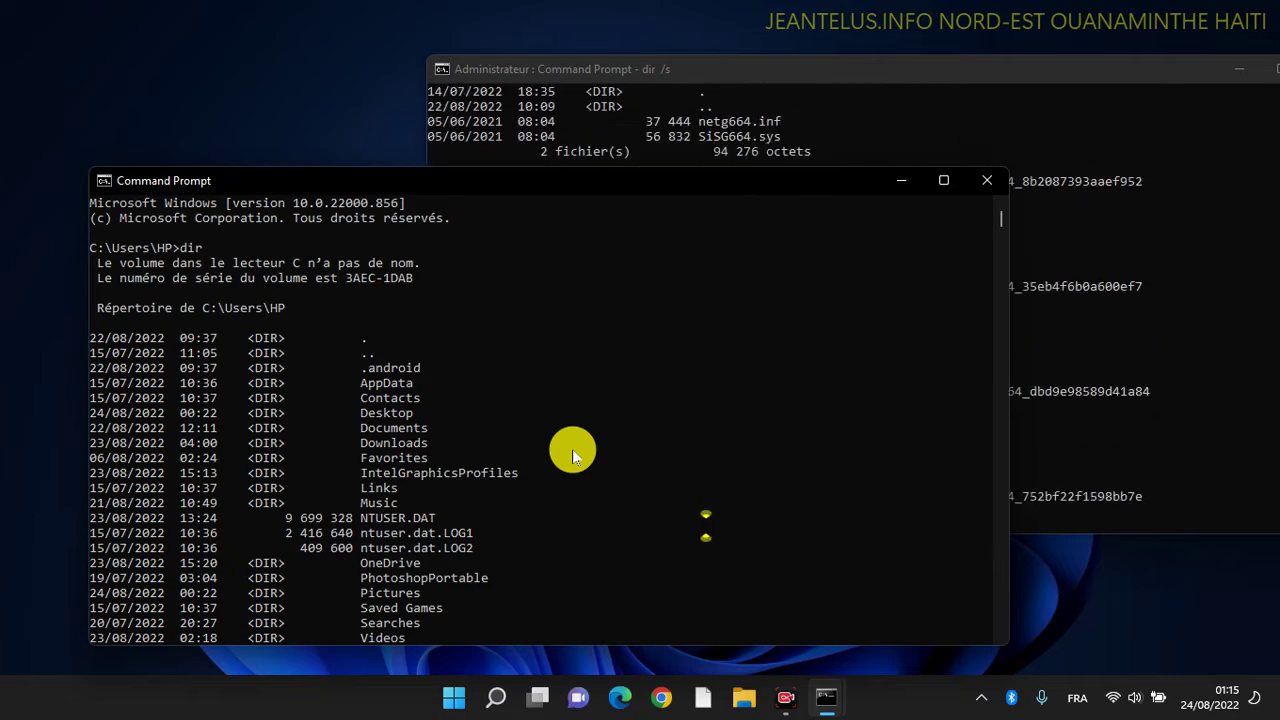
Clear the second Command Prompt's screen with the cls command
type("cls")
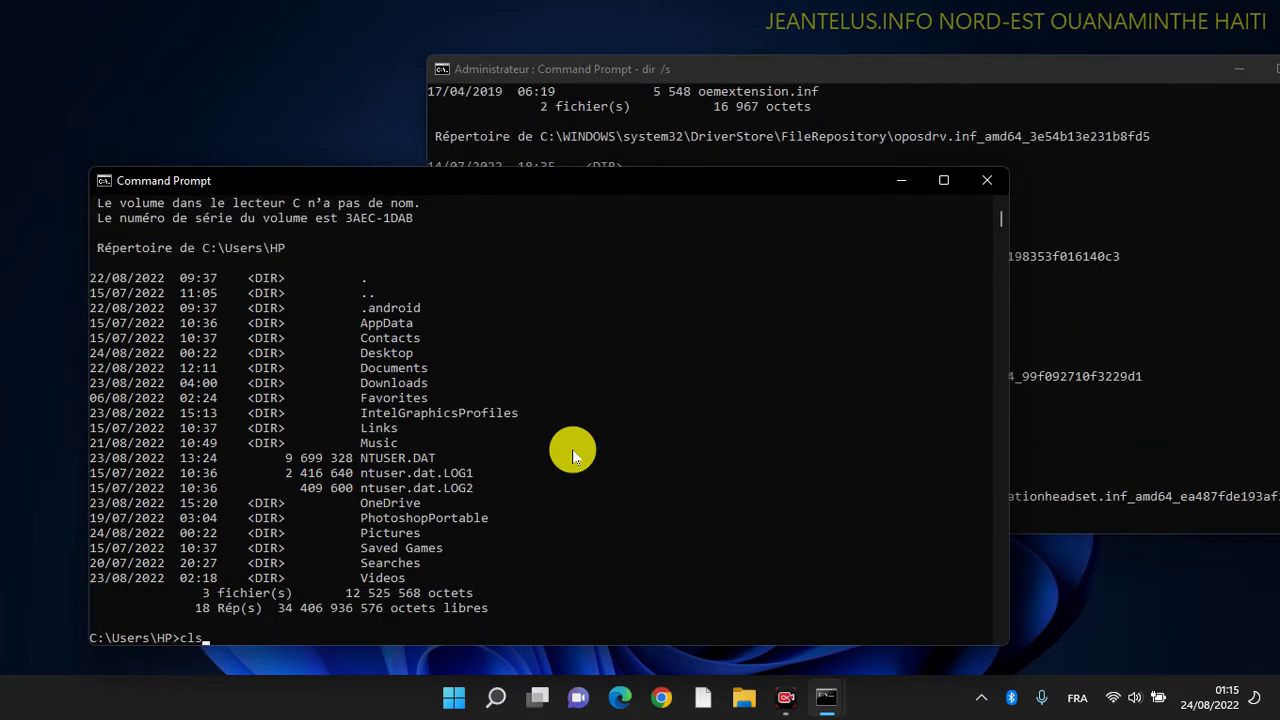
left_click(572, 449)
left_click_drag(572, 449, 333, 609)
left_click(333, 609)
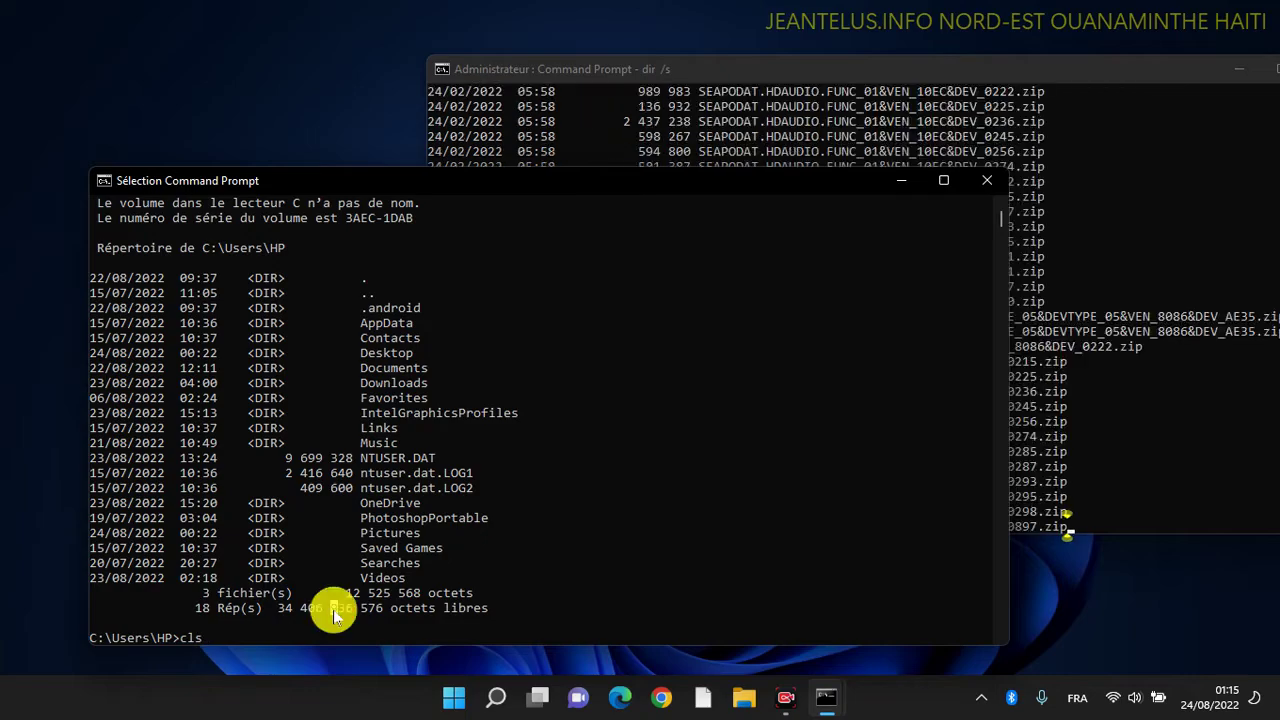
right_click(410, 613)
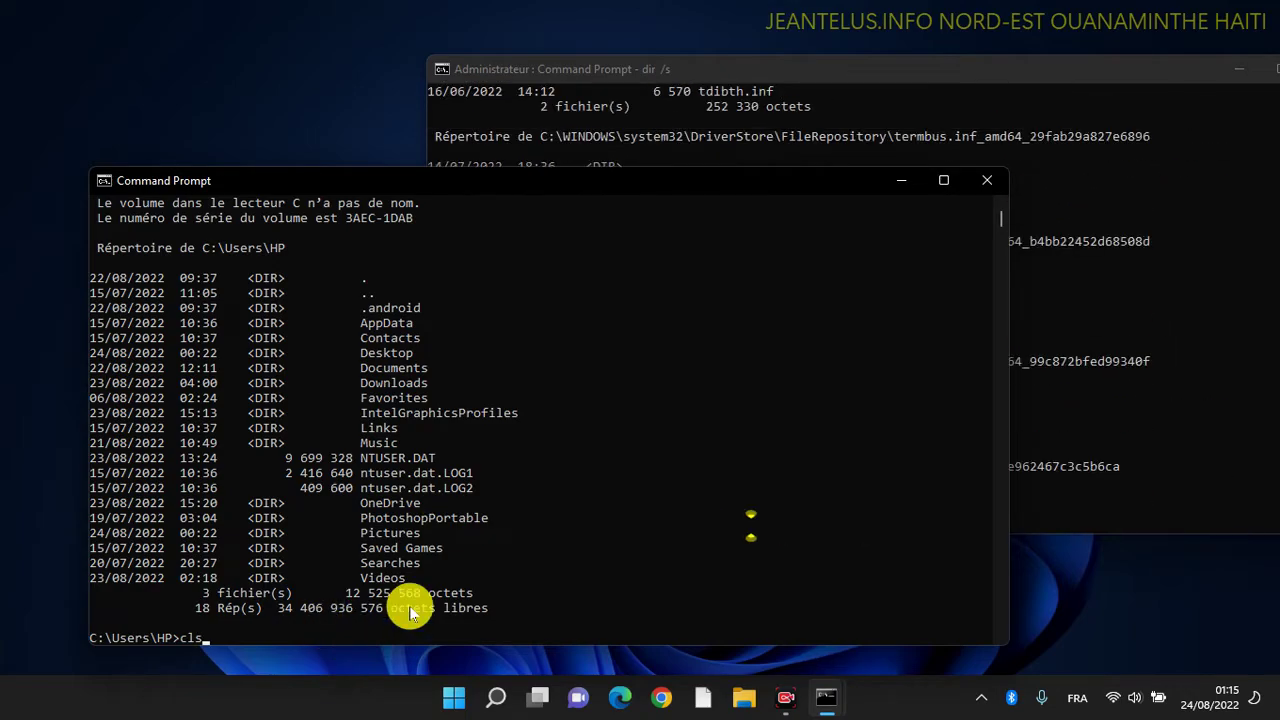
left_click(247, 635)
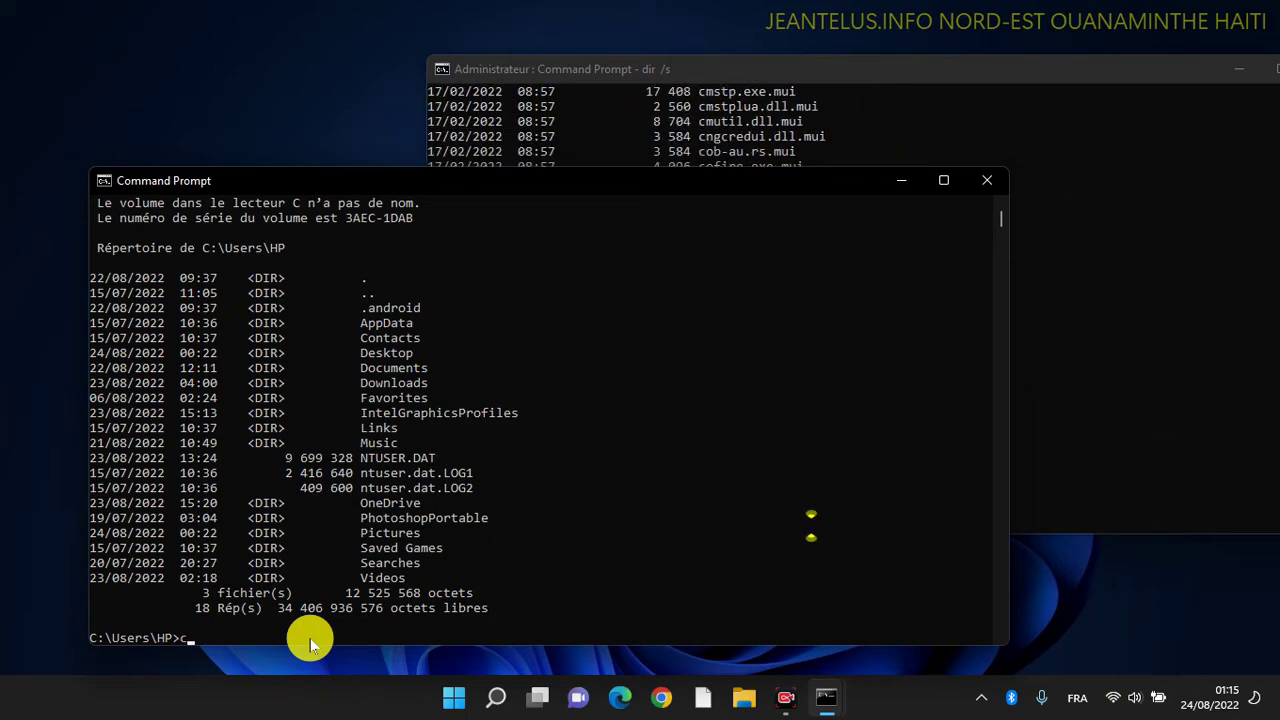
key("Return")
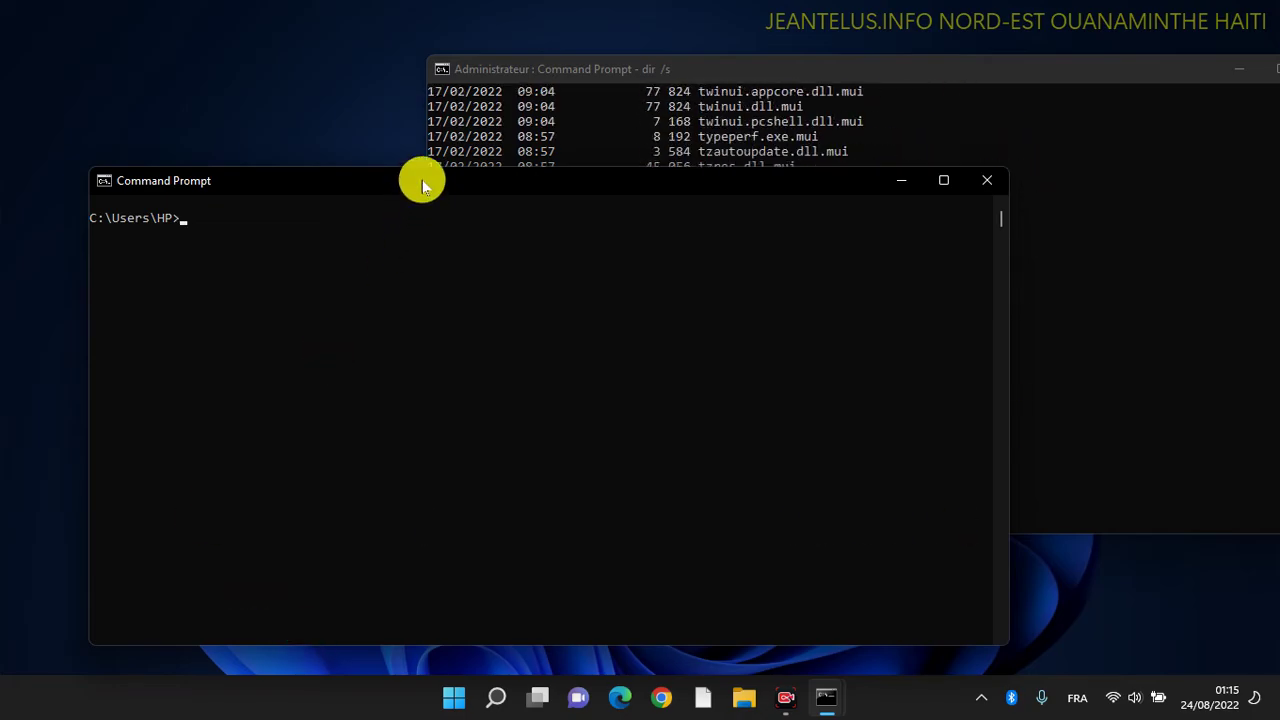
Run dir:c in the second Command Prompt and close that window
left_click_drag(420, 180, 454, 191)
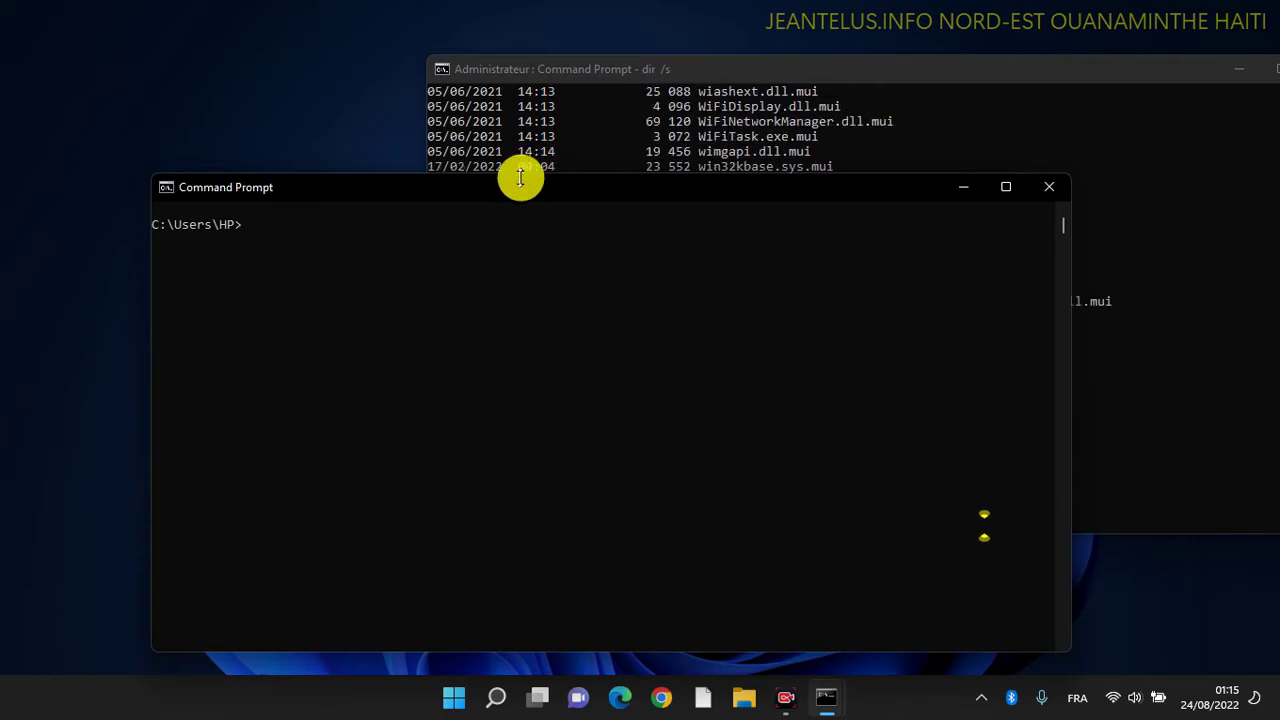
type("d")
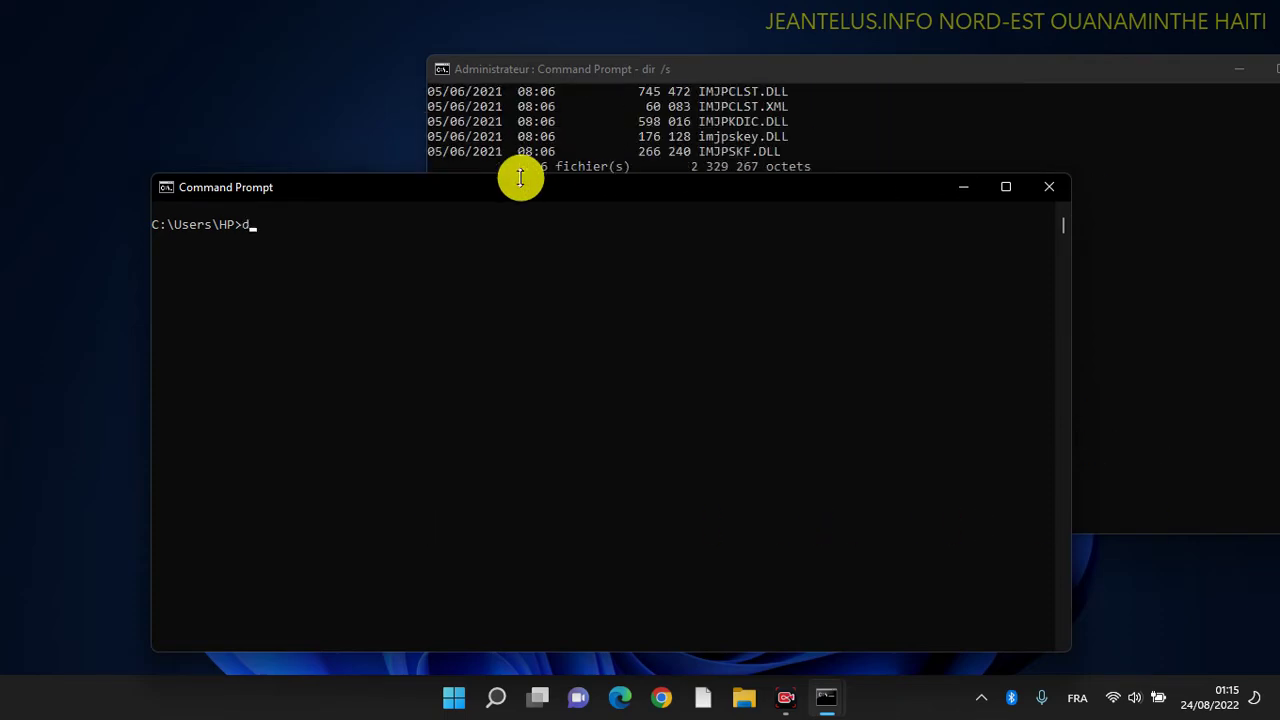
type("ir:")
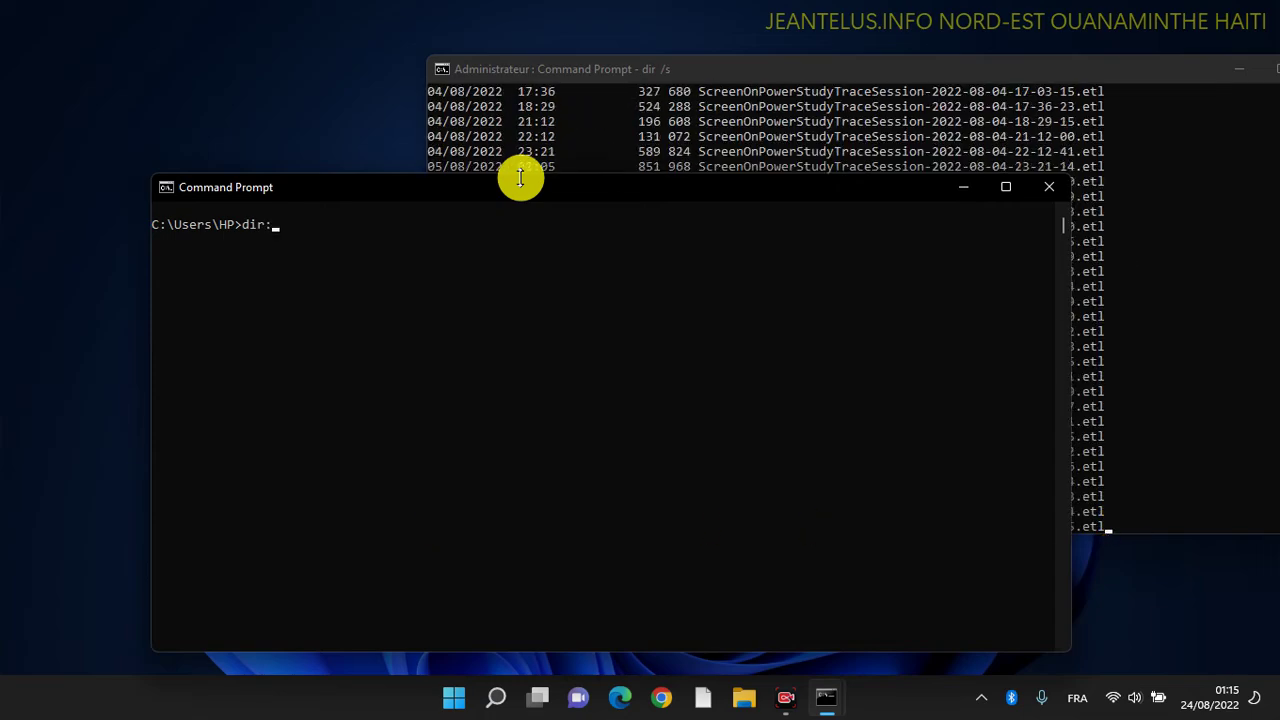
type("c")
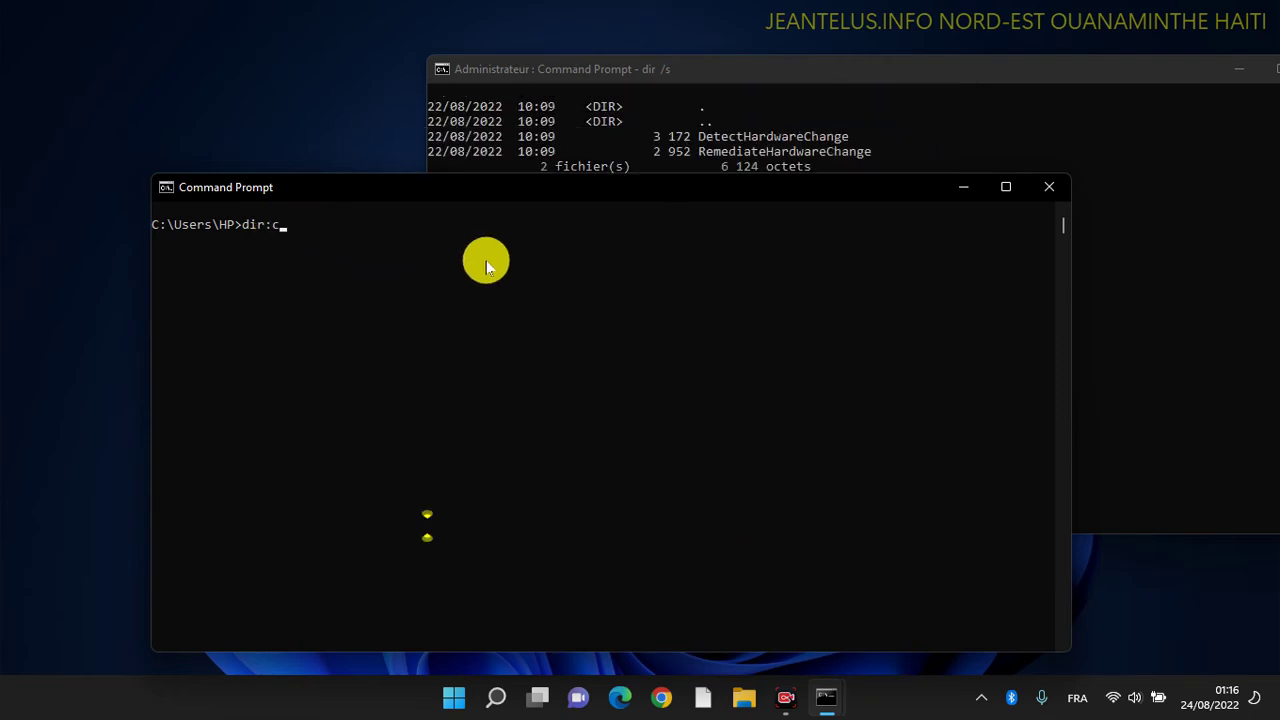
key("Return")
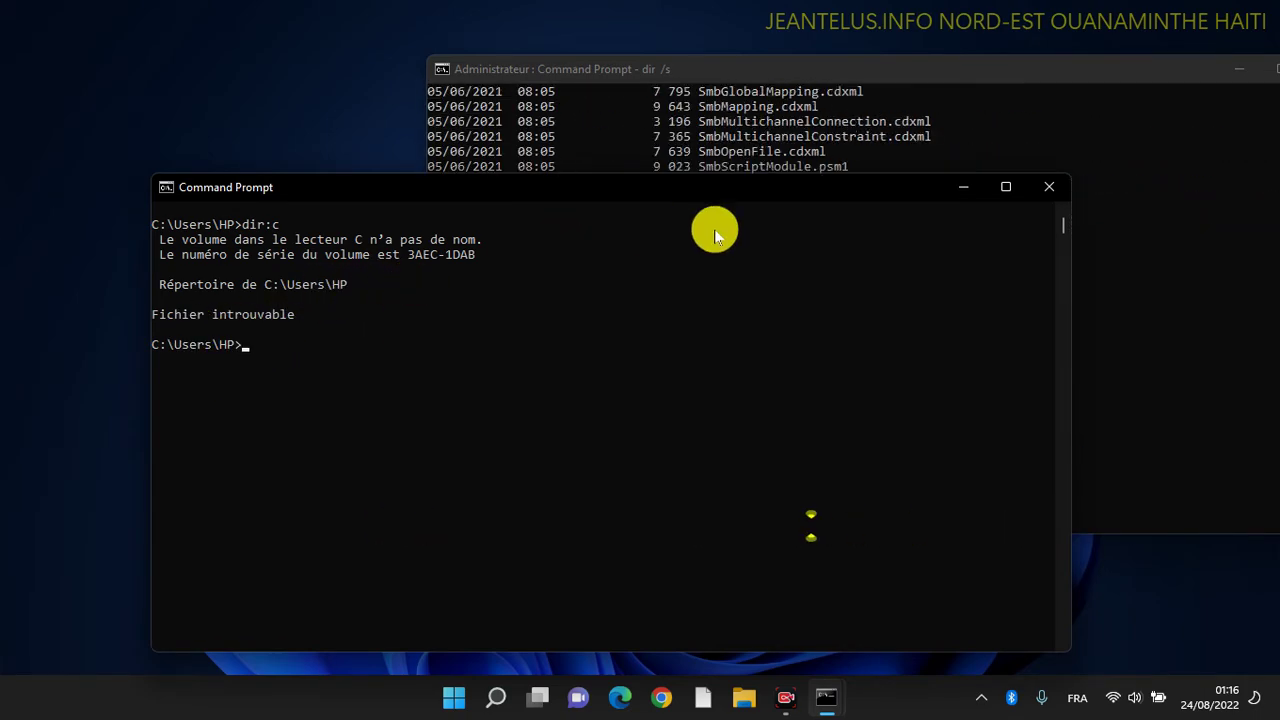
left_click(1049, 190)
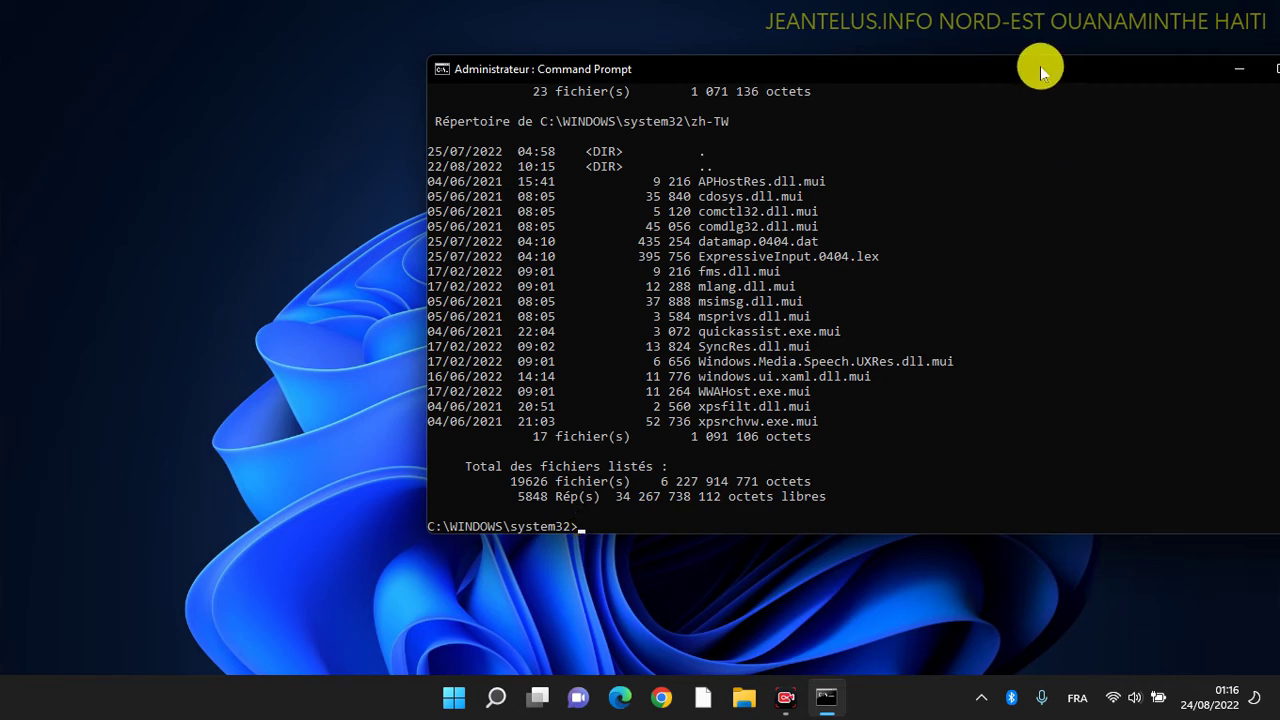
Arrange the administrator Command Prompt and a widened File Explorer window on the desktop, narrowing Explorer's navigation pane
left_click_drag(1034, 64, 762, 96)
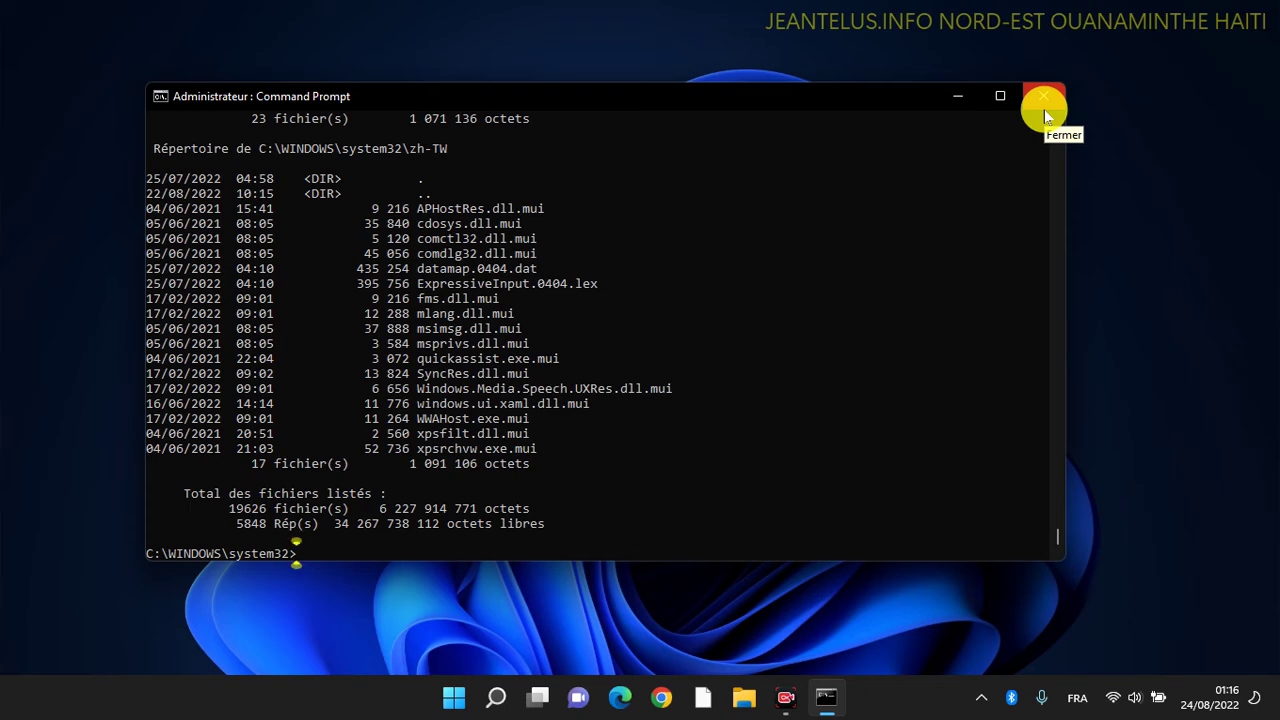
left_click(742, 696)
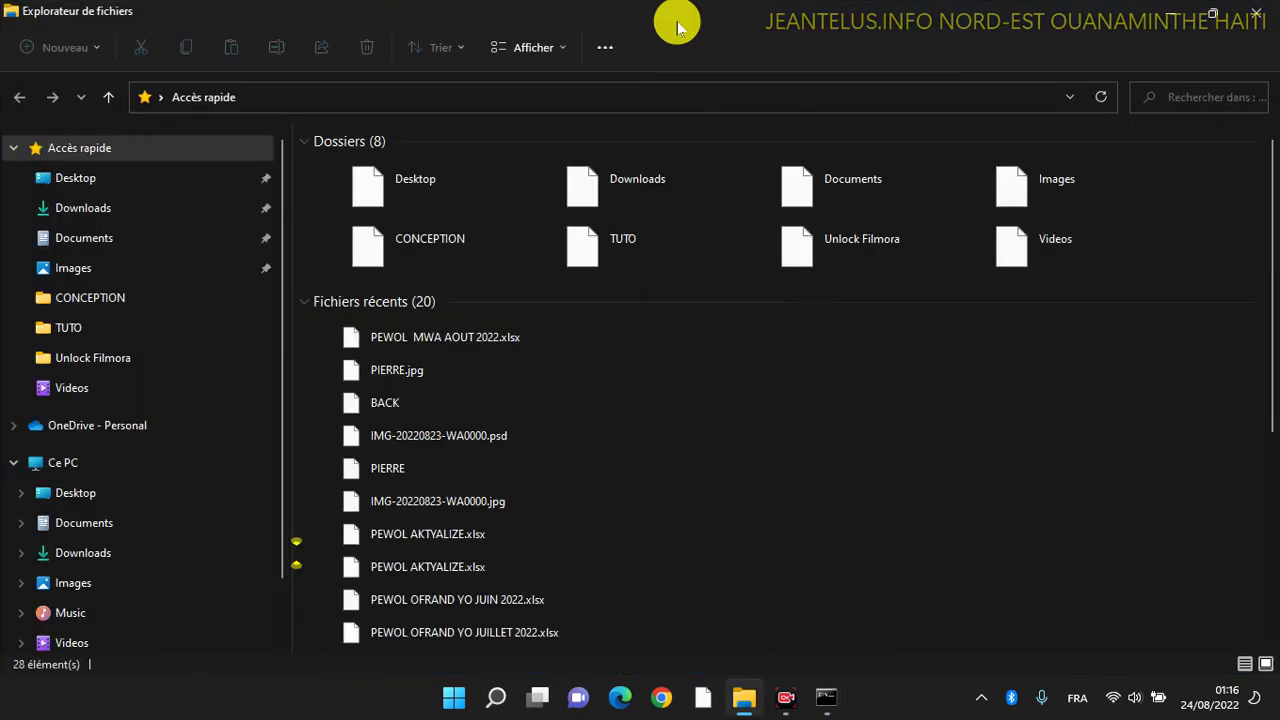
left_click_drag(714, 71, 751, 18)
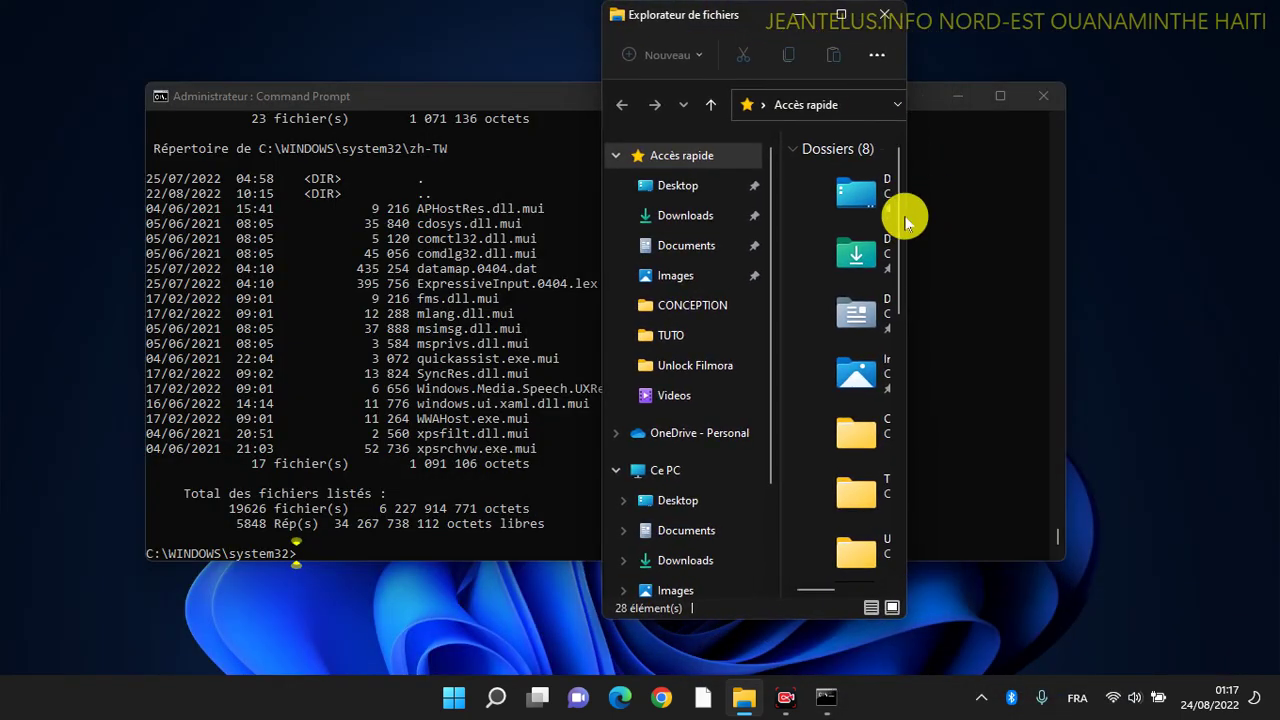
left_click_drag(903, 207, 1266, 217)
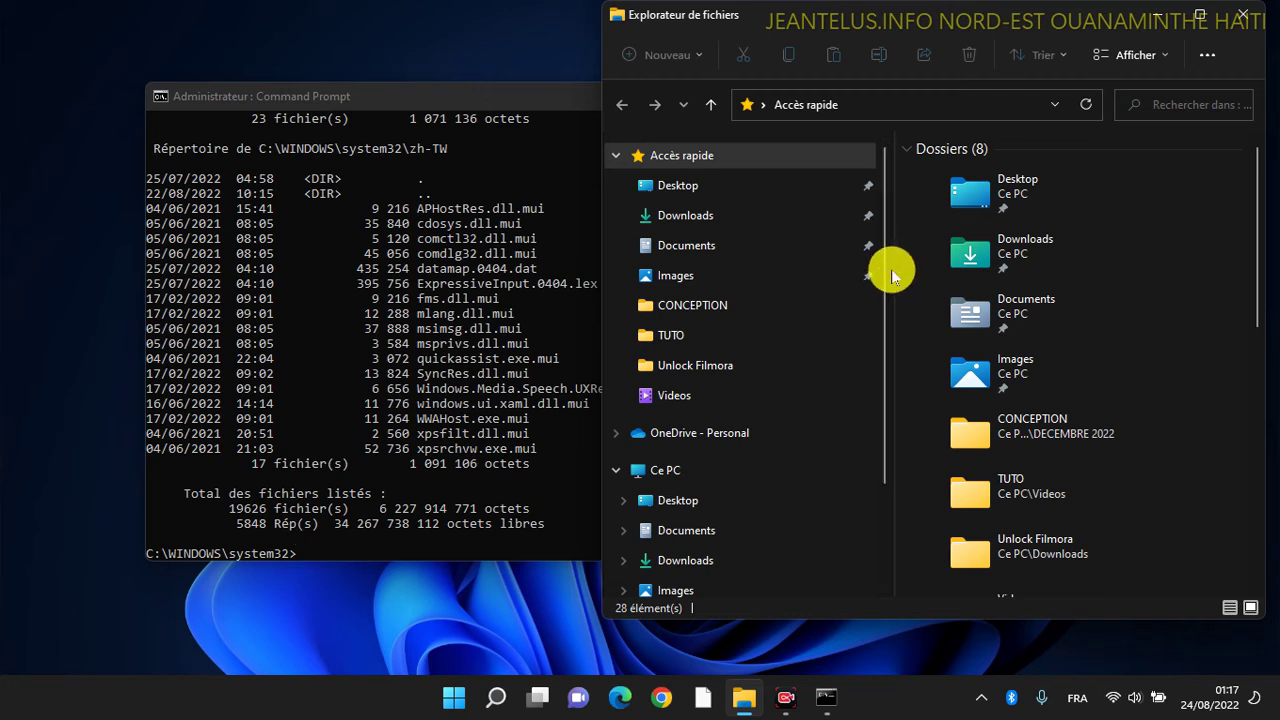
left_click_drag(892, 270, 757, 273)
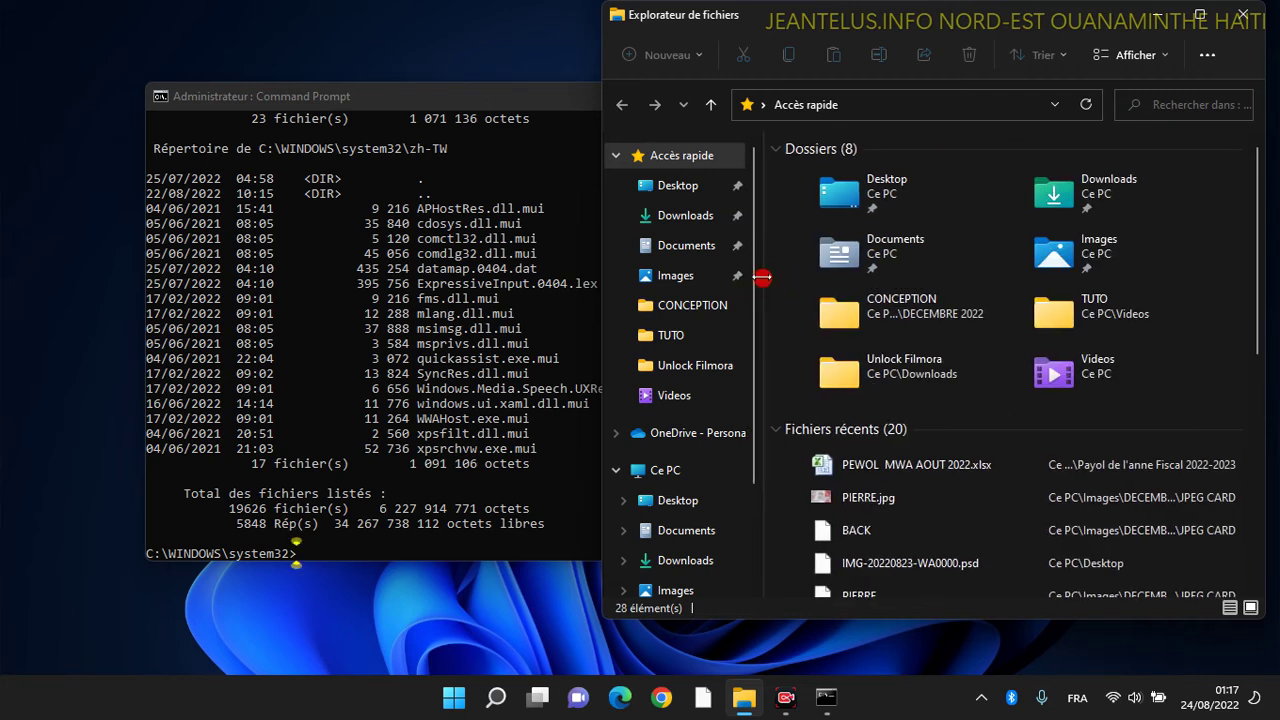
Show Ce PC in File Explorer to check the drive's free space, and postpone the pending update restart
left_click(705, 478)
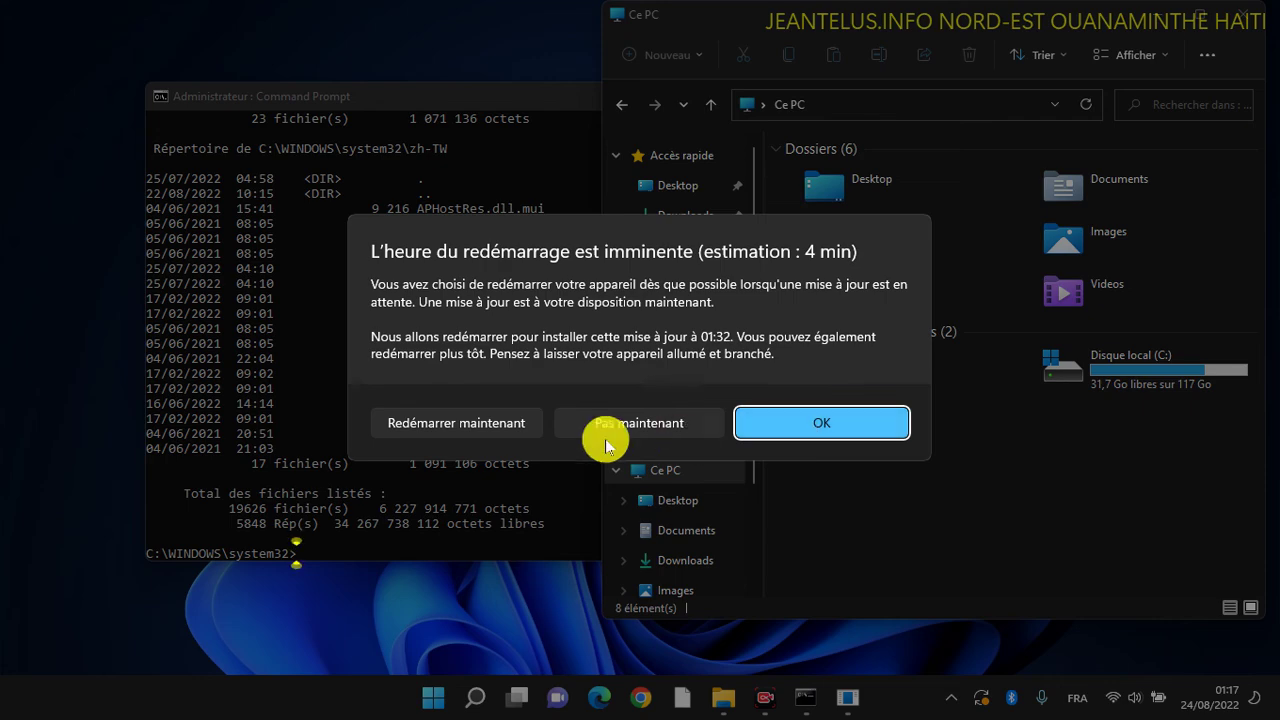
left_click(585, 423)
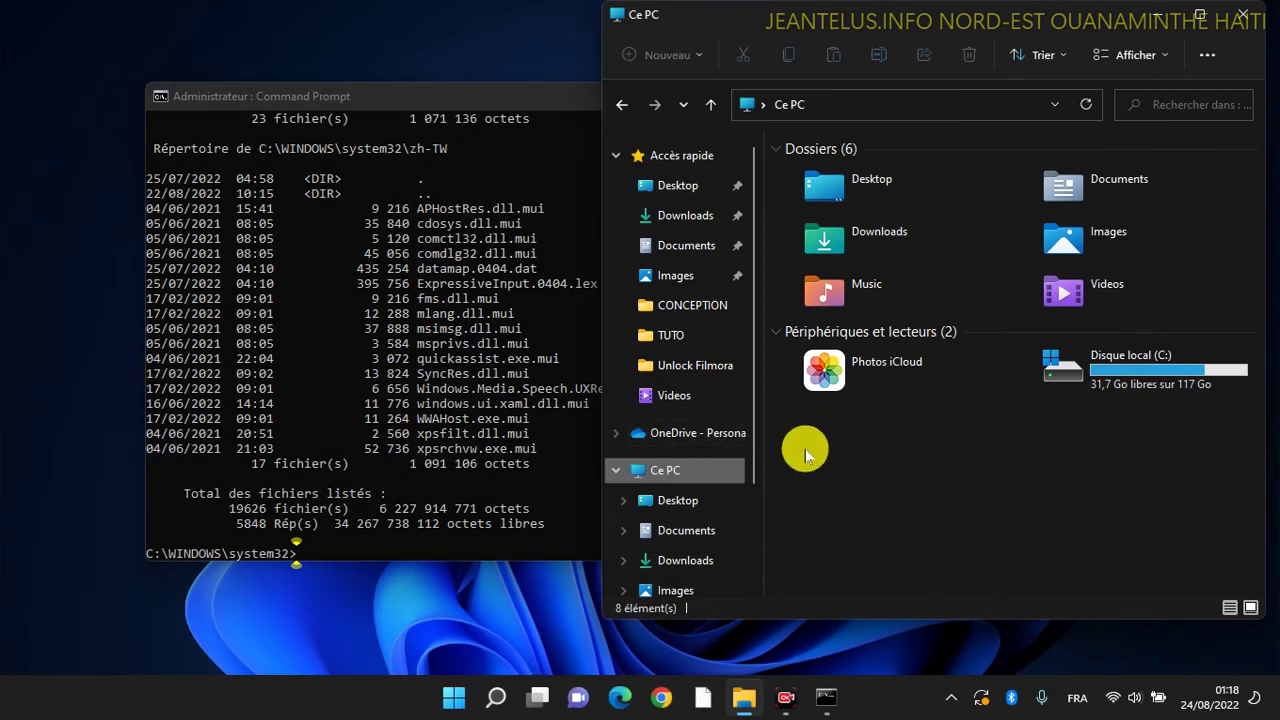
Close the administrator Command Prompt and the File Explorer window to return to the empty desktop
left_click(530, 115)
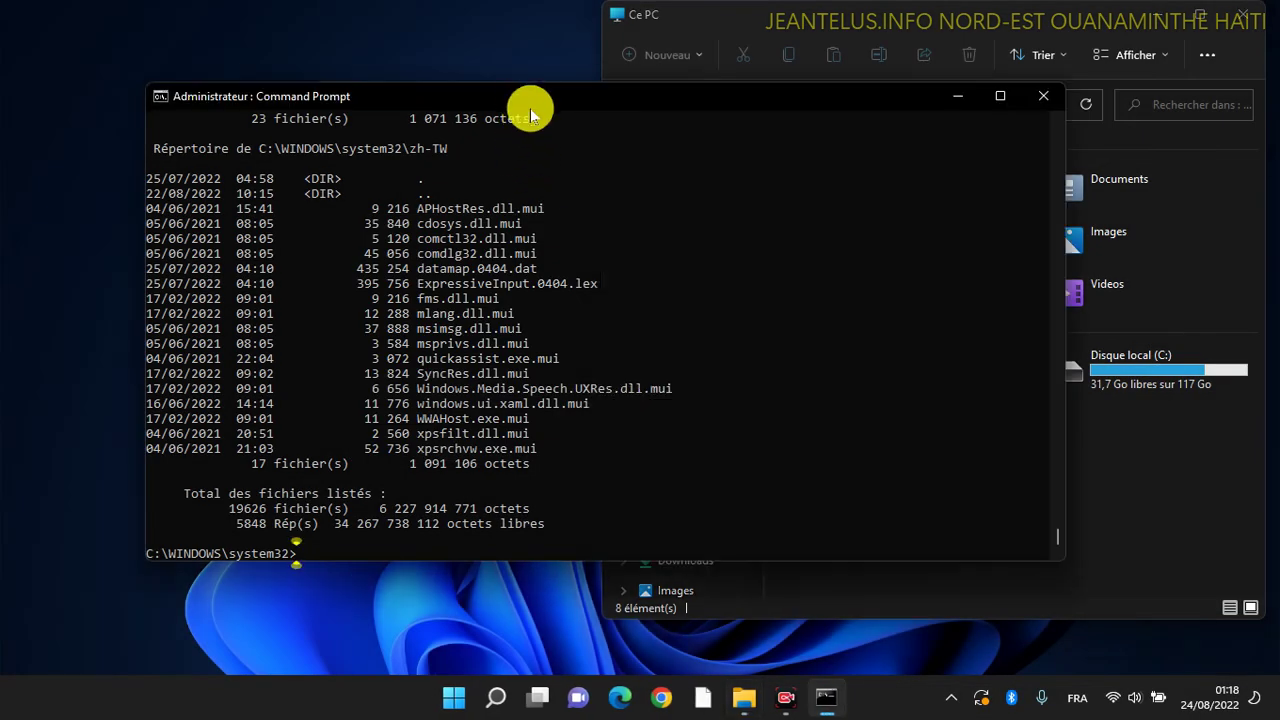
left_click(1045, 97)
left_click_drag(932, 34, 452, 77)
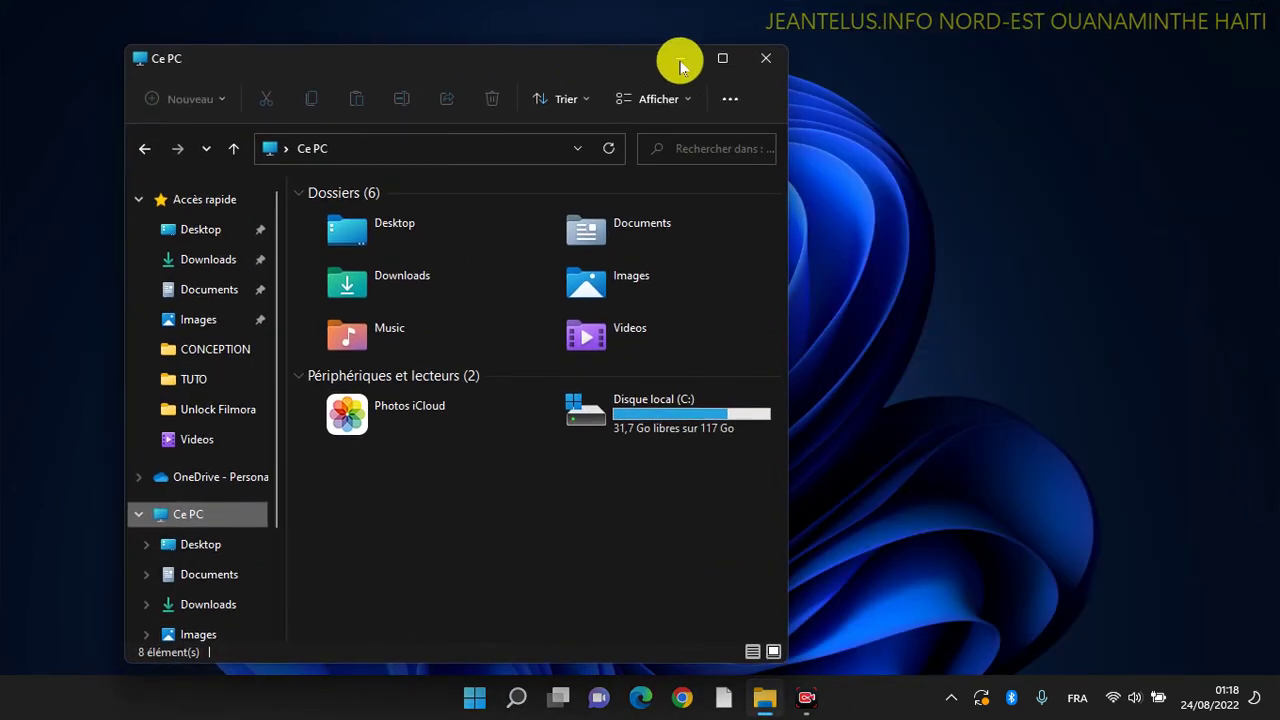
left_click(764, 57)
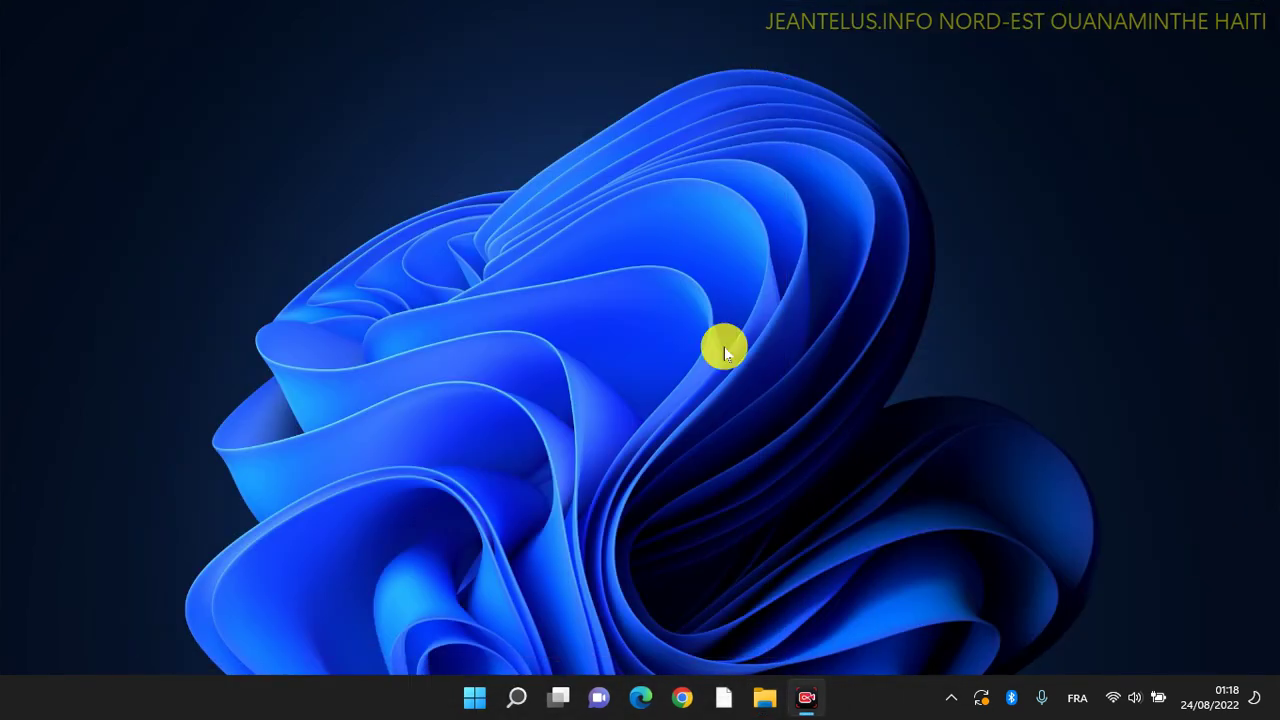